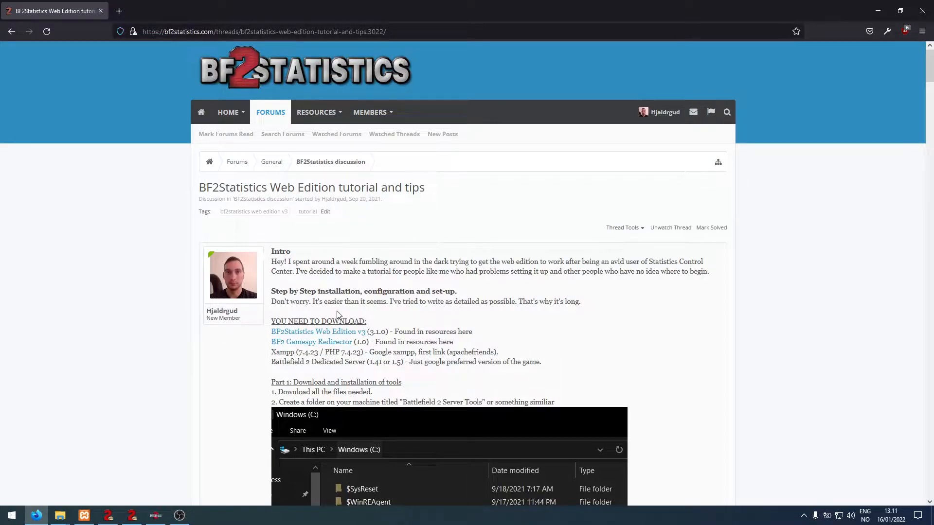
Open the Resources section of the BF2Statistics site and look through the list of available downloads.
left_click(227, 112)
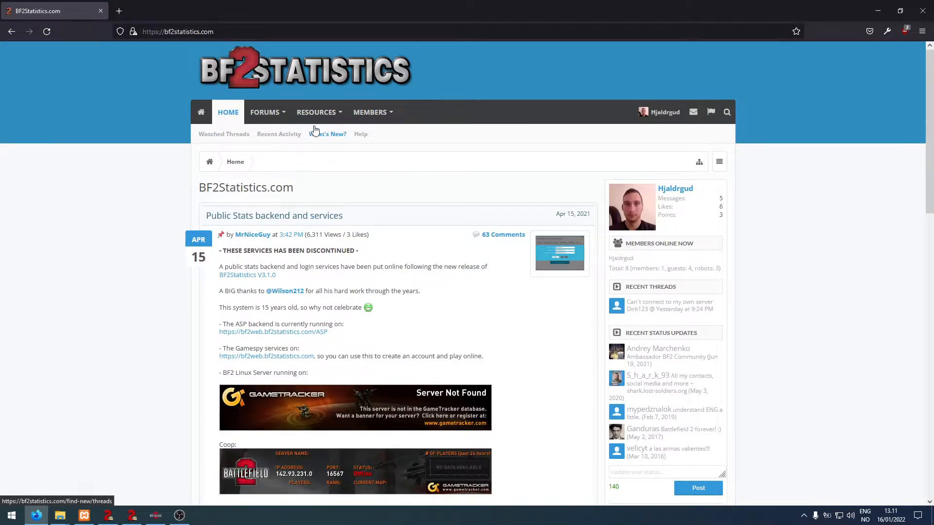
left_click(322, 114)
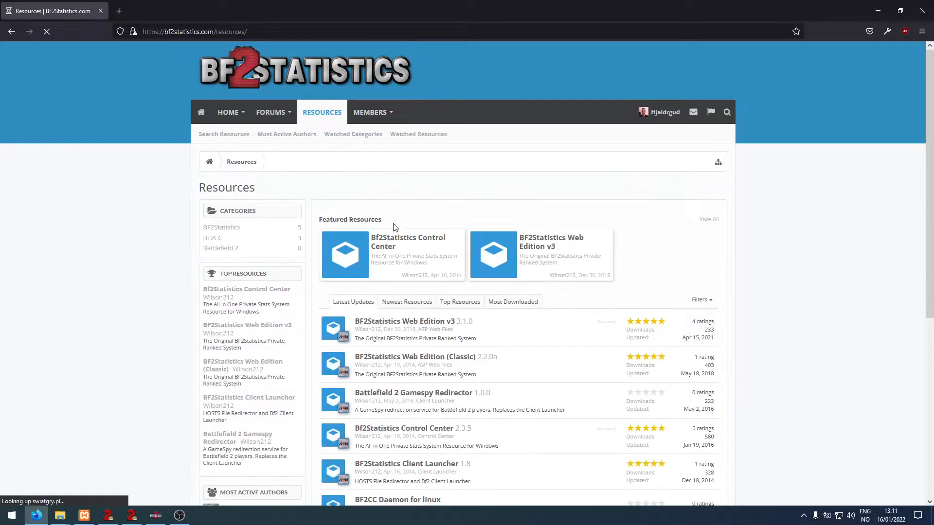
scroll(412, 236, "down", 1)
scroll(410, 236, "down", 2)
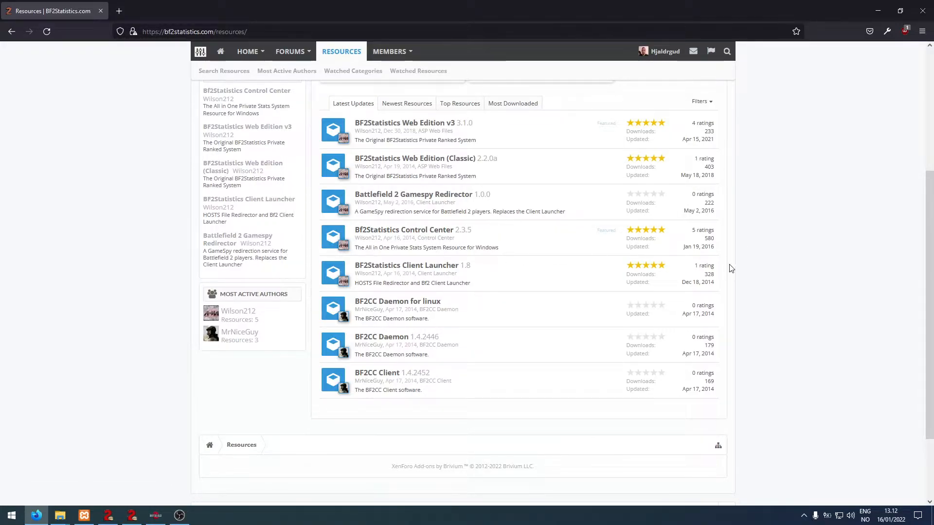
Switch to the Downloads folder and inspect the contents of the BF2Statistics_ControlCenter_2.3.5.zip archive.
left_click(875, 17)
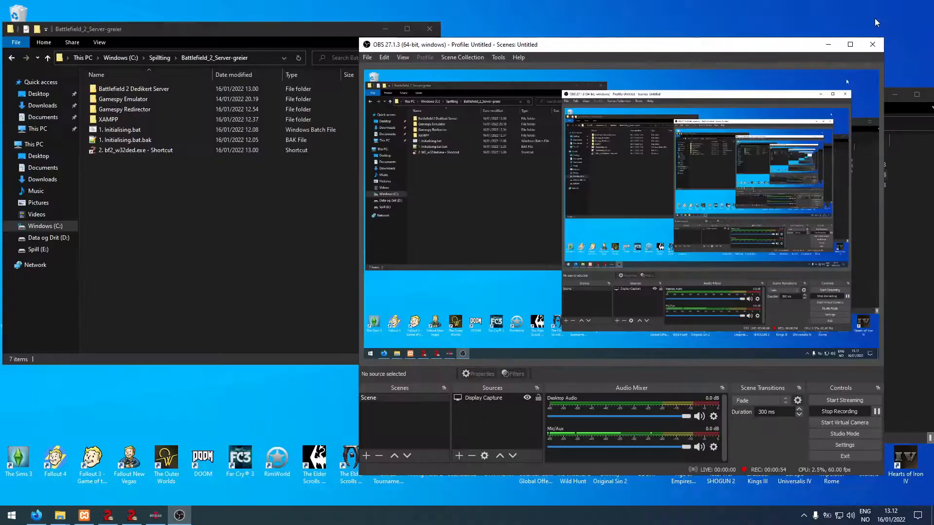
left_click(829, 44)
left_click(627, 124)
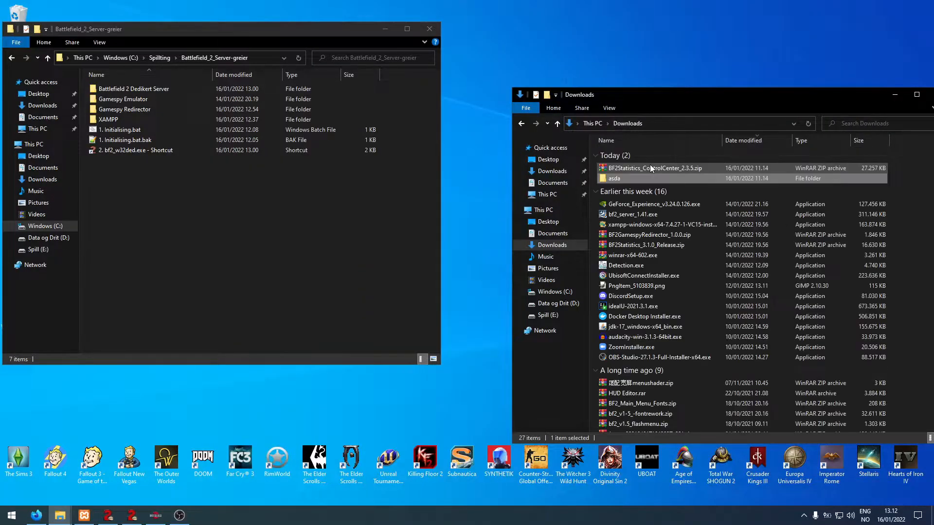
left_click(636, 168)
double_click(637, 169)
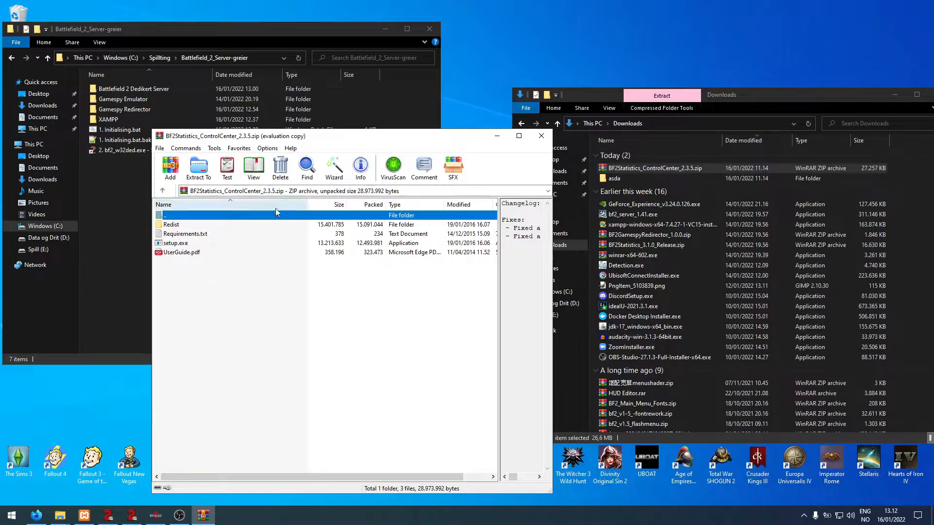
left_click_drag(203, 272, 204, 221)
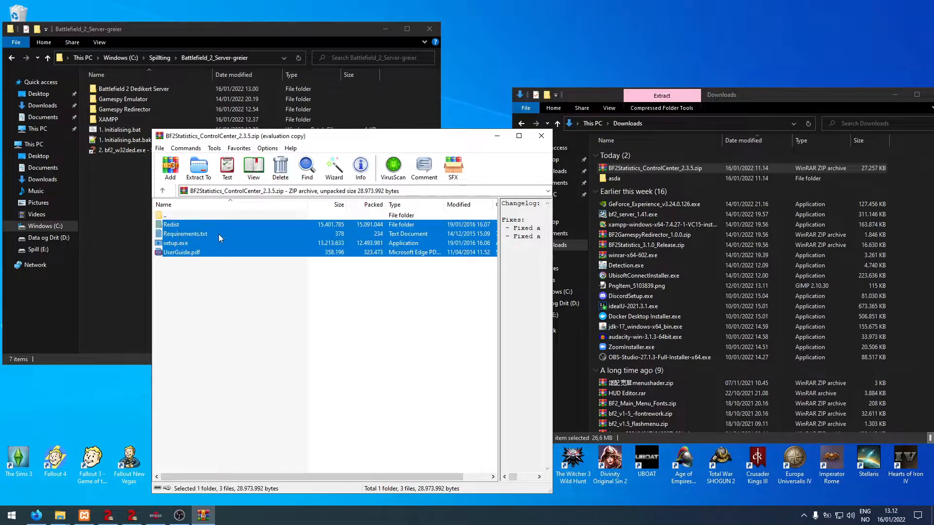
key("Escape")
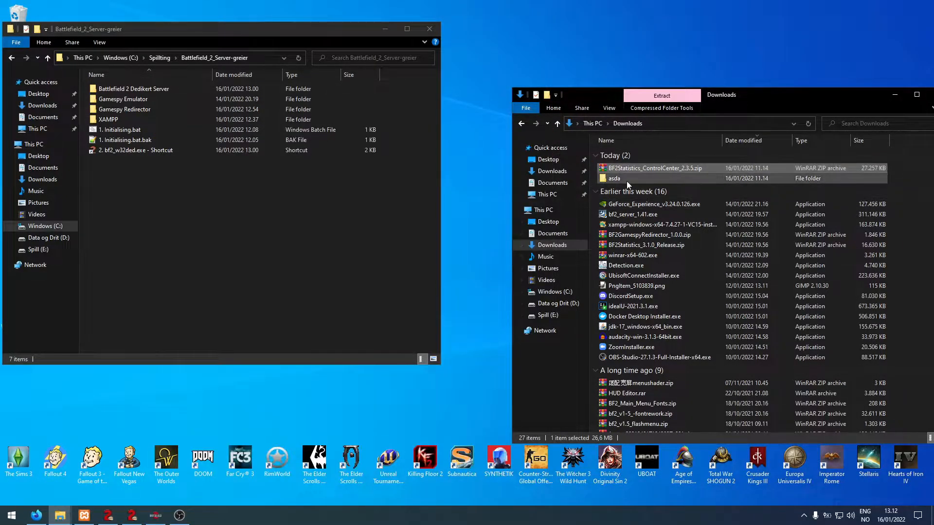
Run setup.exe from the asda folder in Downloads and continue the installer to the destination folder page.
double_click(626, 180)
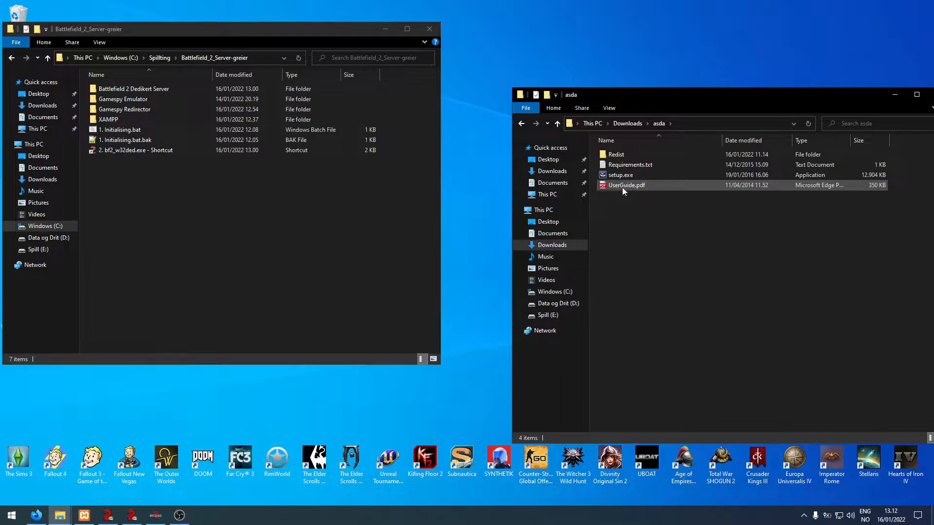
double_click(625, 176)
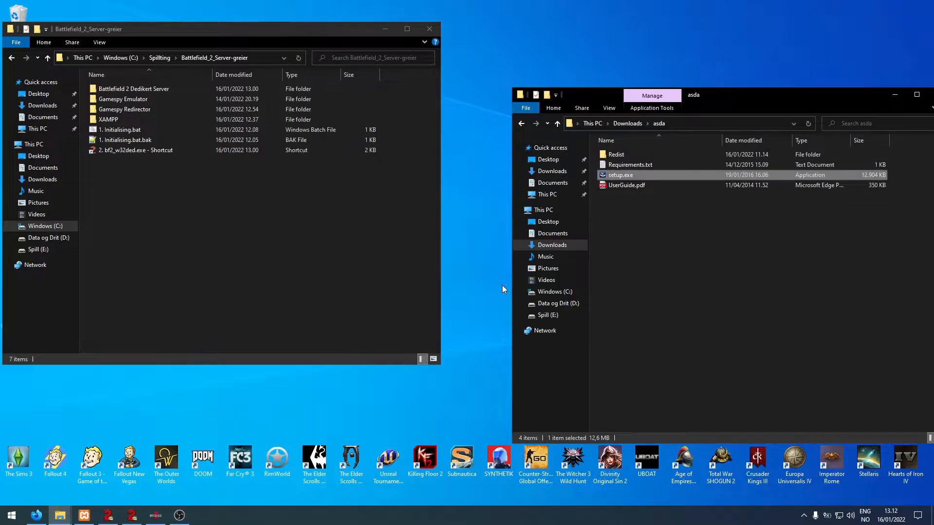
left_click(184, 517)
left_click(184, 517)
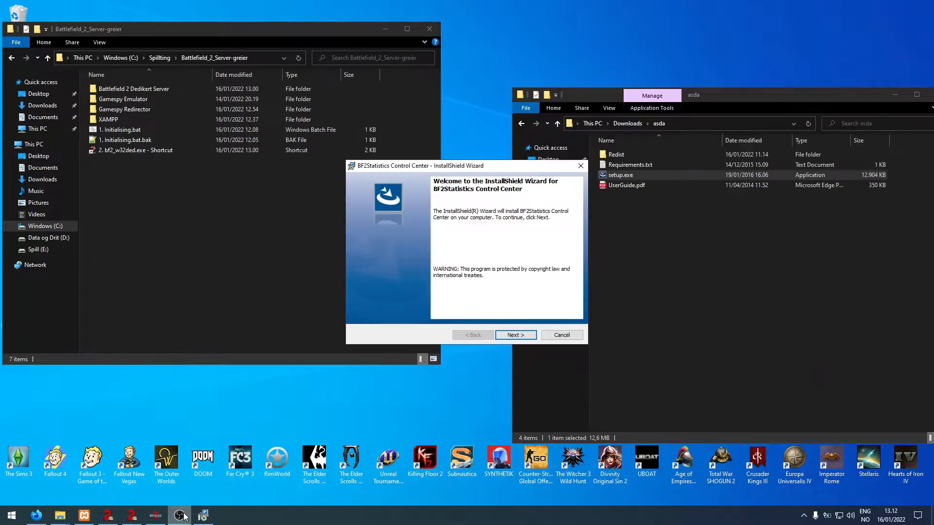
left_click(522, 337)
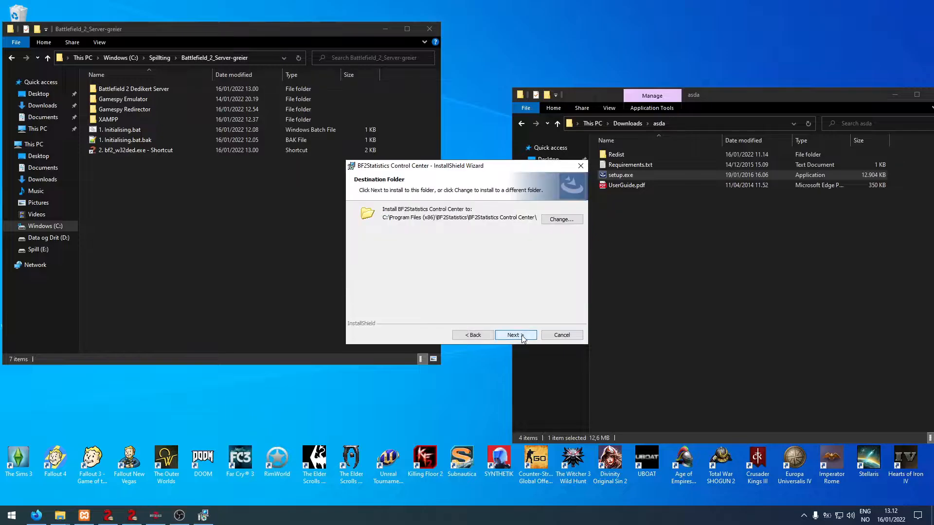
Set the installation folder to C:\Spillting\Battlefield_2_Server-greier\Battlefield 2 Control Center.
left_click(561, 220)
left_click(400, 219)
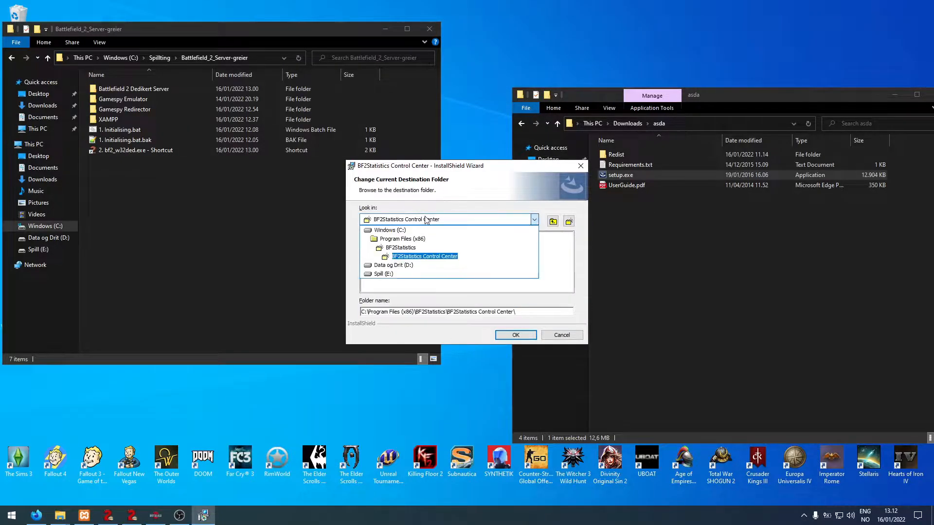
left_click(398, 232)
double_click(384, 273)
double_click(389, 237)
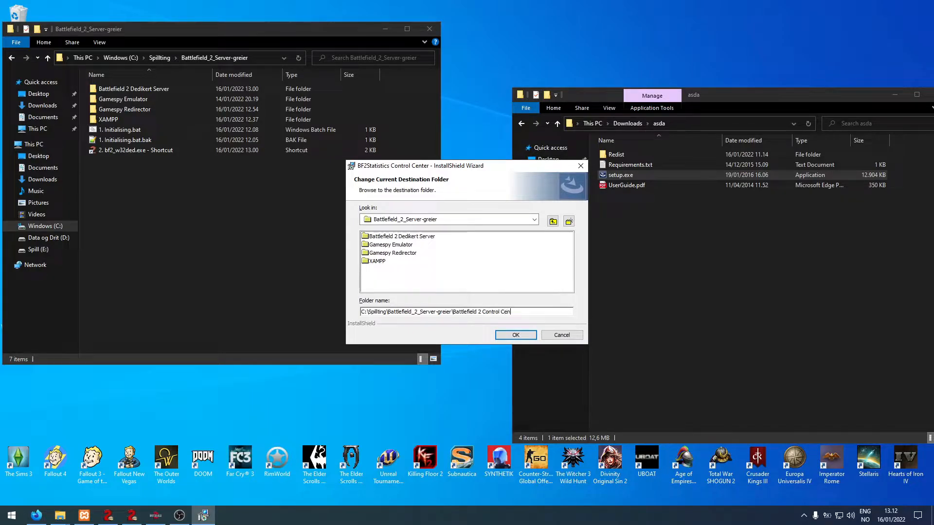
left_click(483, 312)
key("BackSpace")
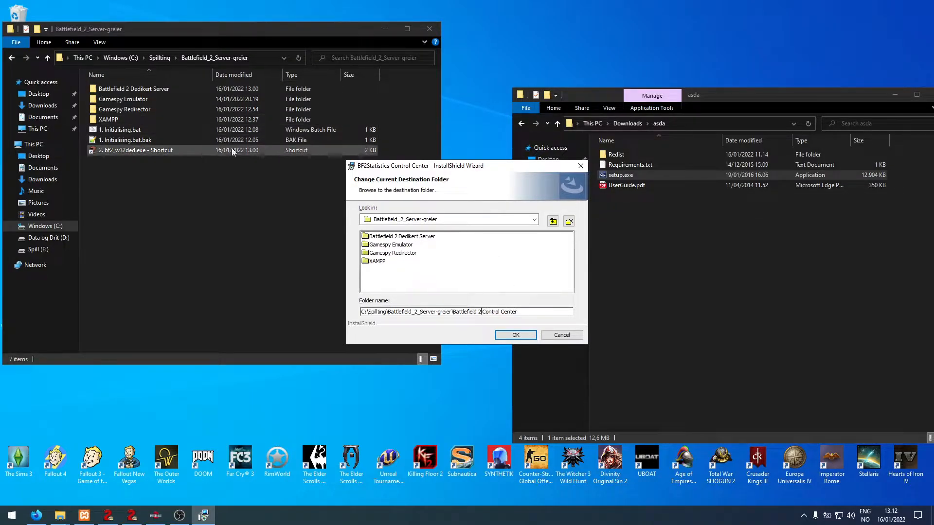
left_click(260, 178)
left_click(538, 331)
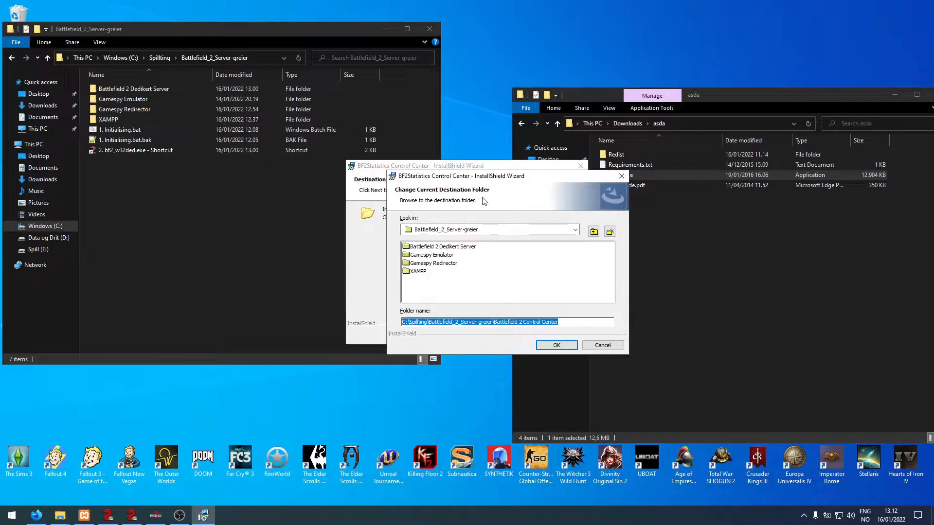
left_click(557, 345)
Install BF2Statistics Control Center and finish the wizard with the launch option enabled.
left_click(514, 335)
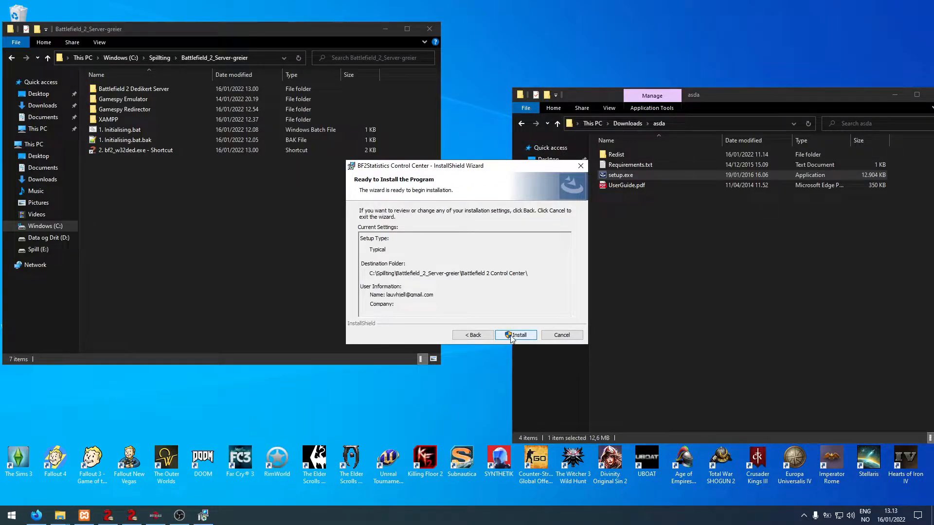
left_click(510, 335)
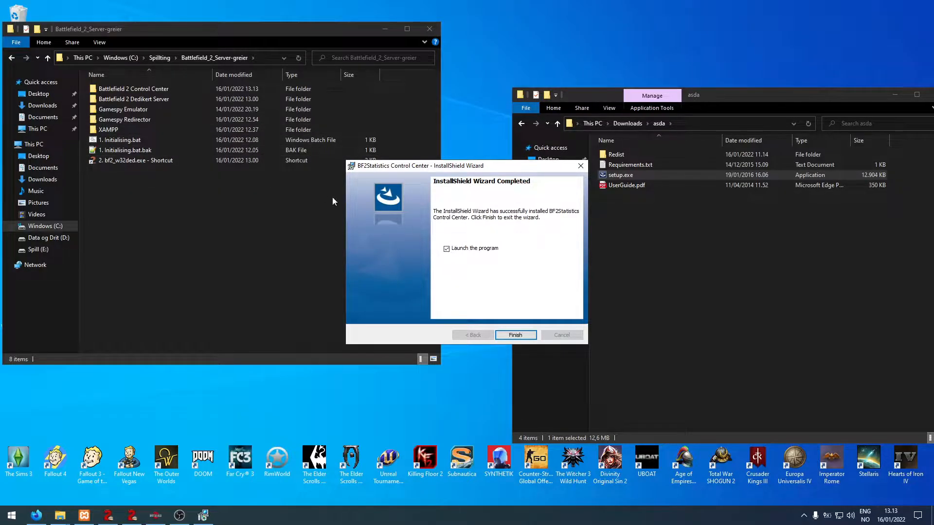
left_click(125, 140)
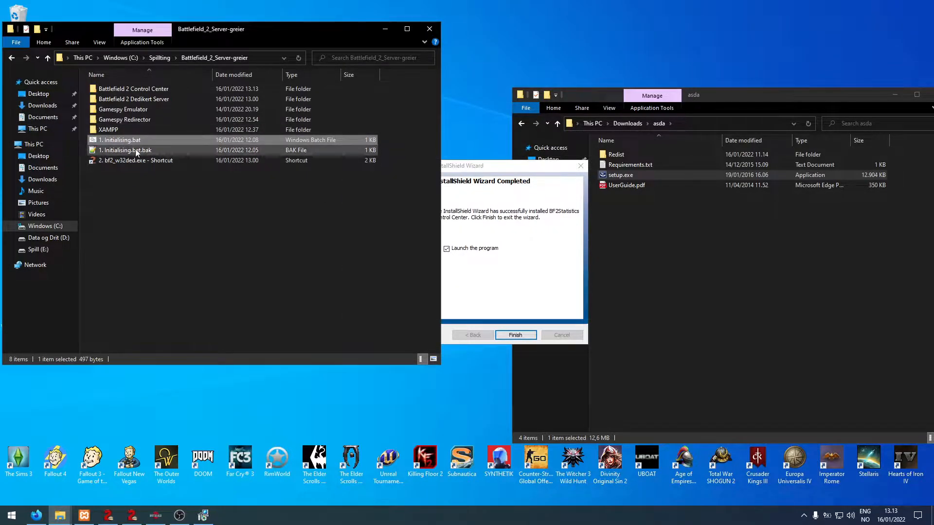
left_click(211, 220)
left_click(474, 165)
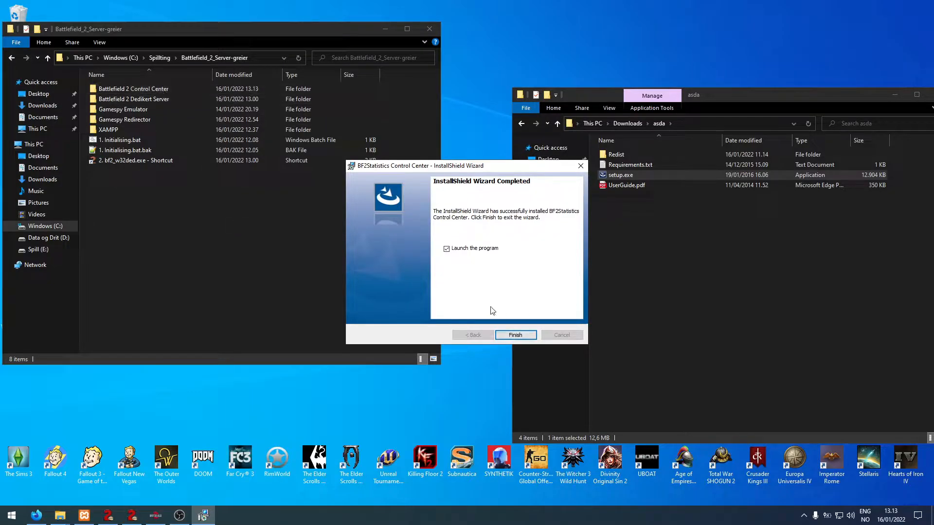
left_click(515, 336)
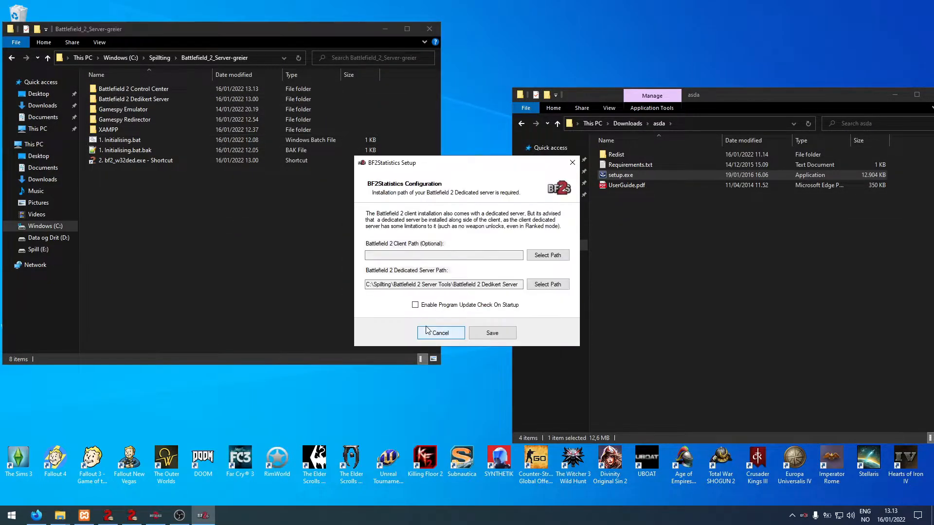
Copy the Battlefield 2 Dedikert Server folder from Battlefield_2_Server-greier into the Battlefield 2 Control Center folder.
left_click_drag(452, 161, 478, 213)
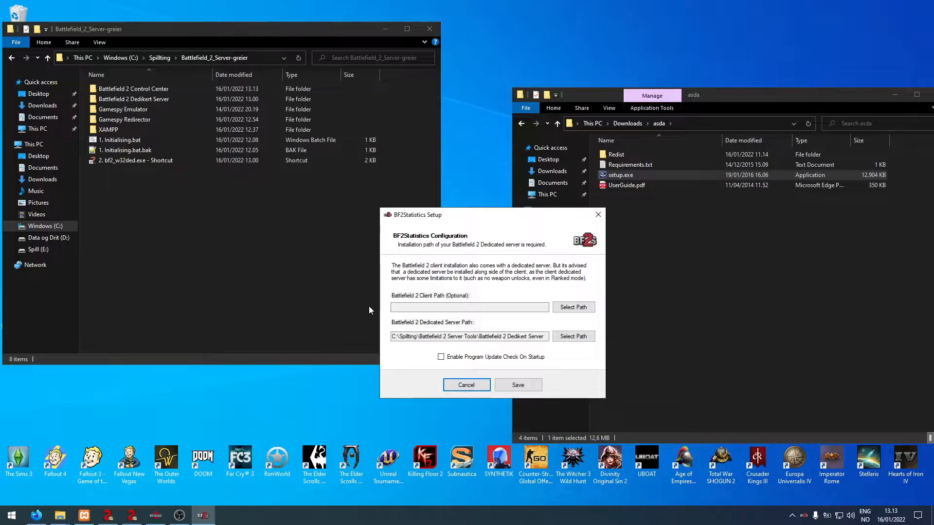
left_click(157, 98)
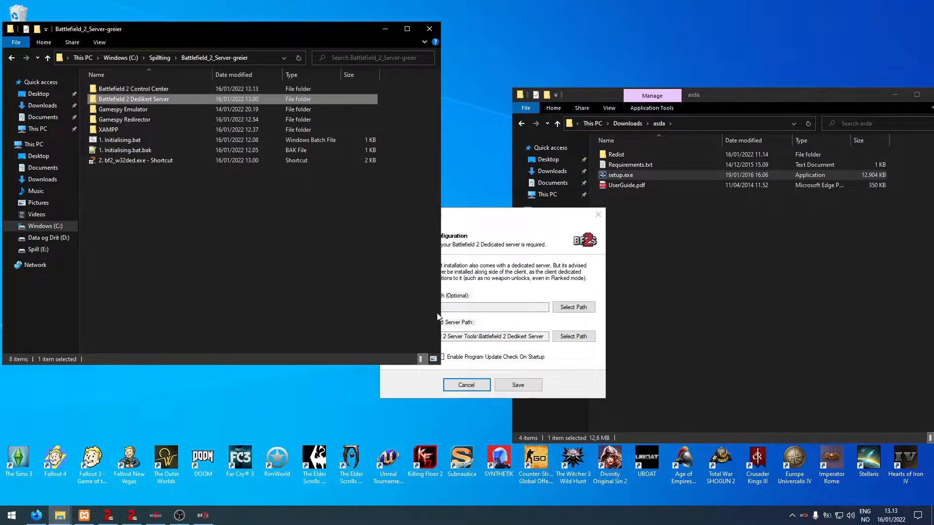
left_click(485, 218)
left_click(330, 190)
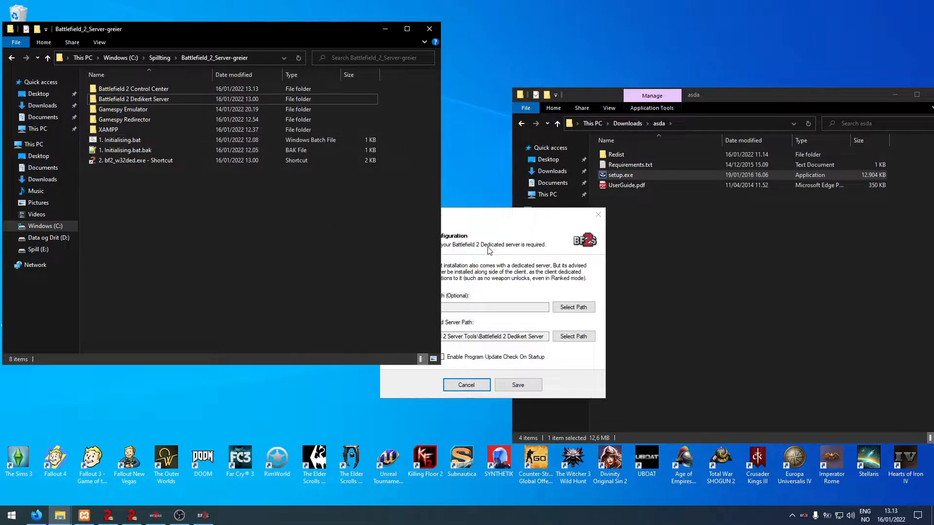
left_click(483, 217)
left_click_drag(484, 220, 544, 226)
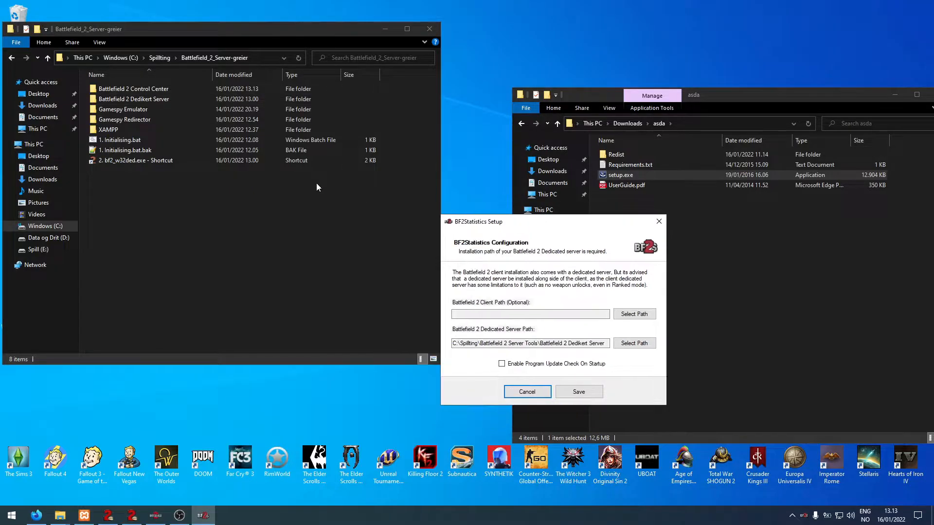
left_click(145, 90)
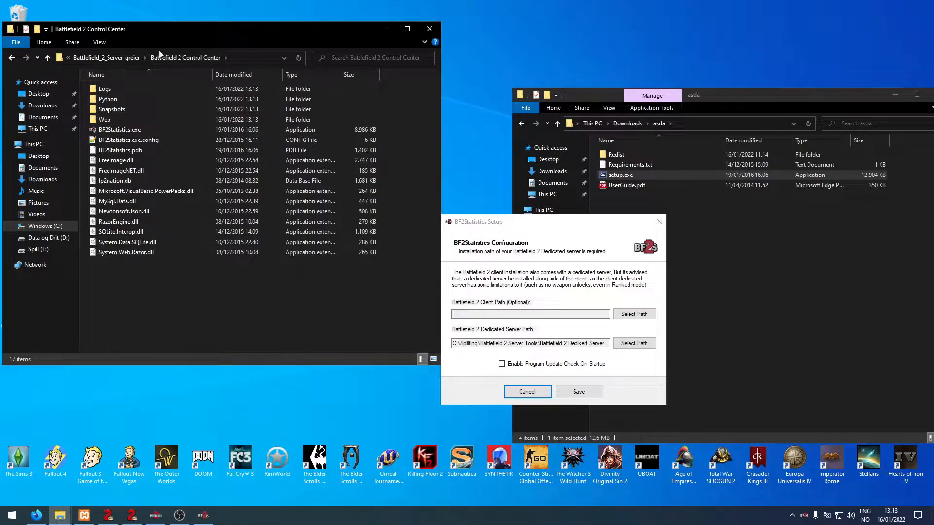
left_click_drag(510, 225, 506, 220)
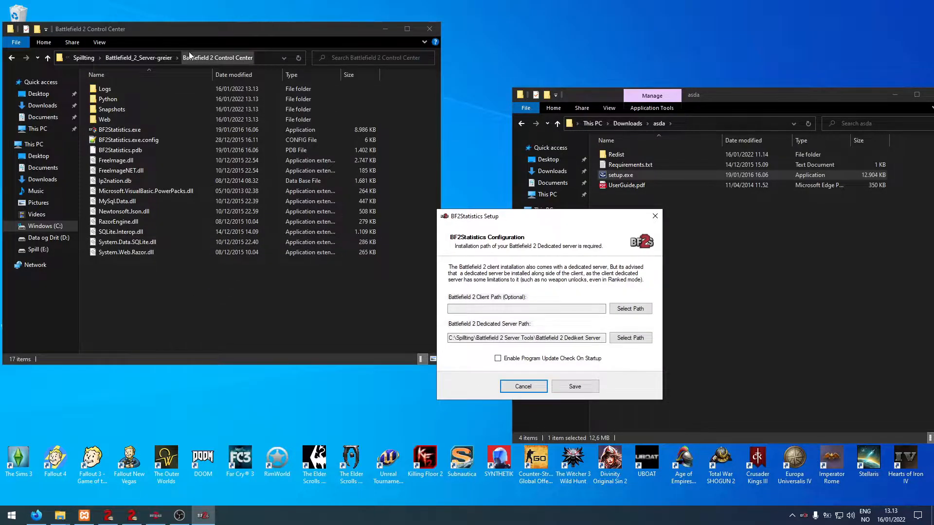
left_click(204, 307)
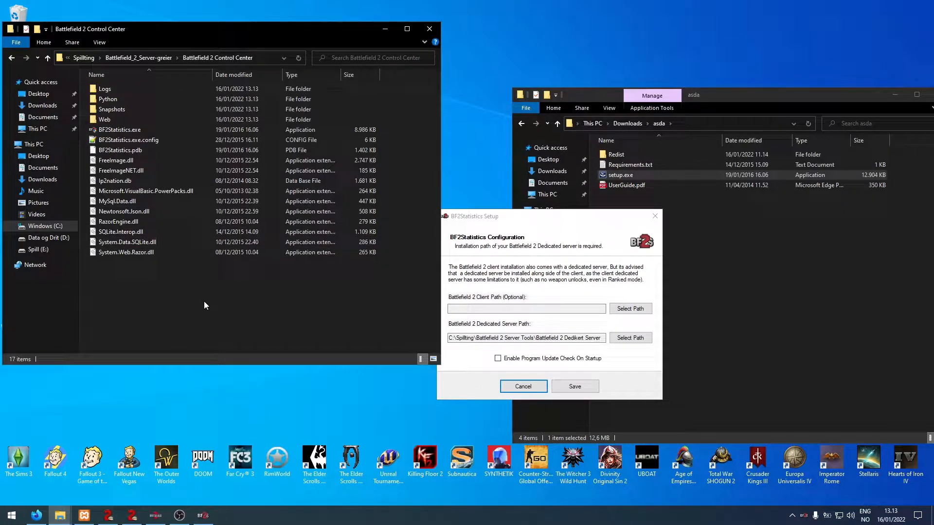
key("ctrl+v")
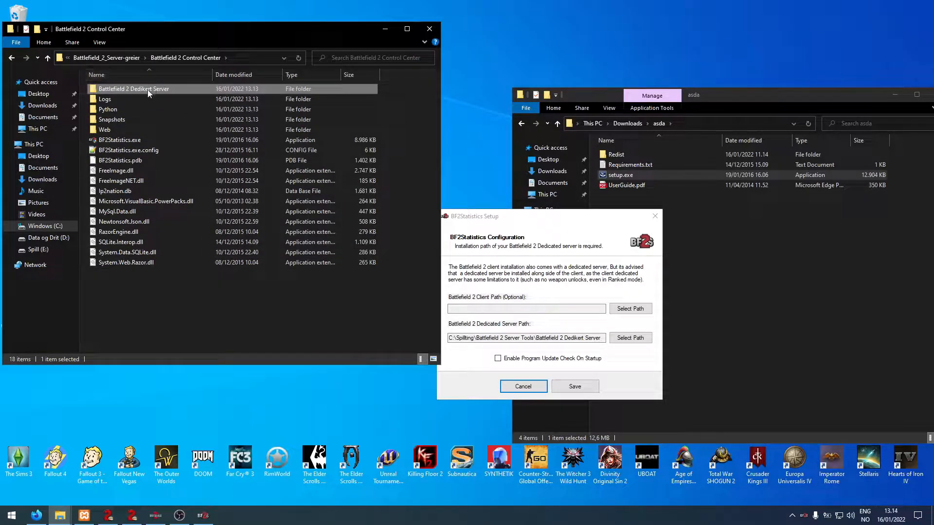
Rename the copied server folder as Battlefield 2 Dedikert Server FALSK.
right_click(148, 90)
left_click(72, 304)
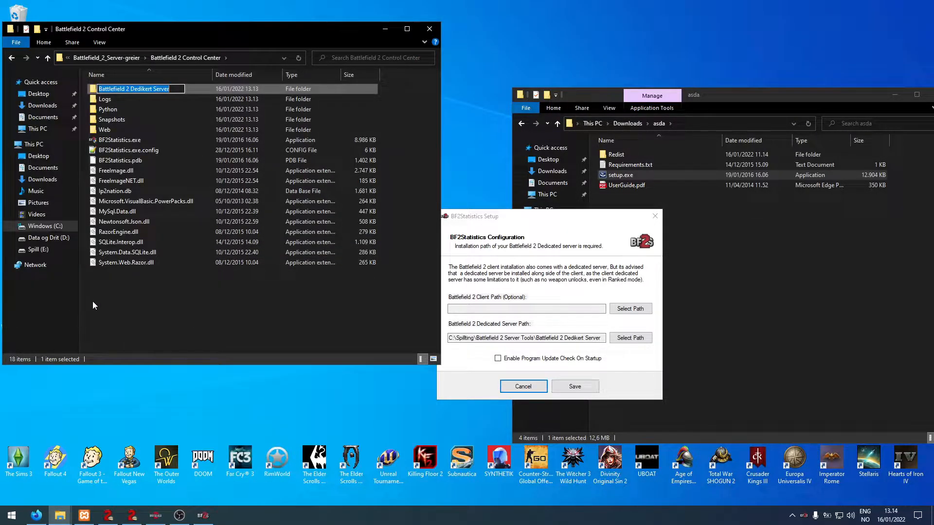
key("Right")
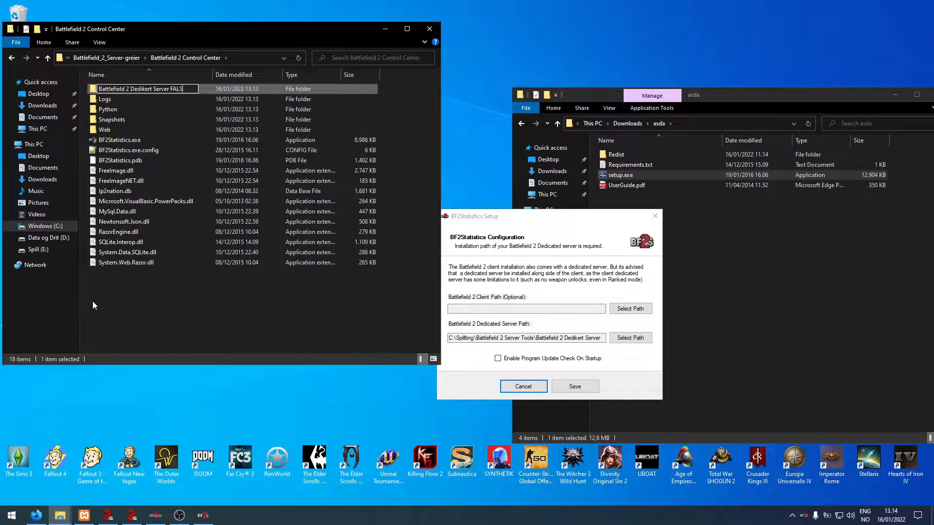
key("Return")
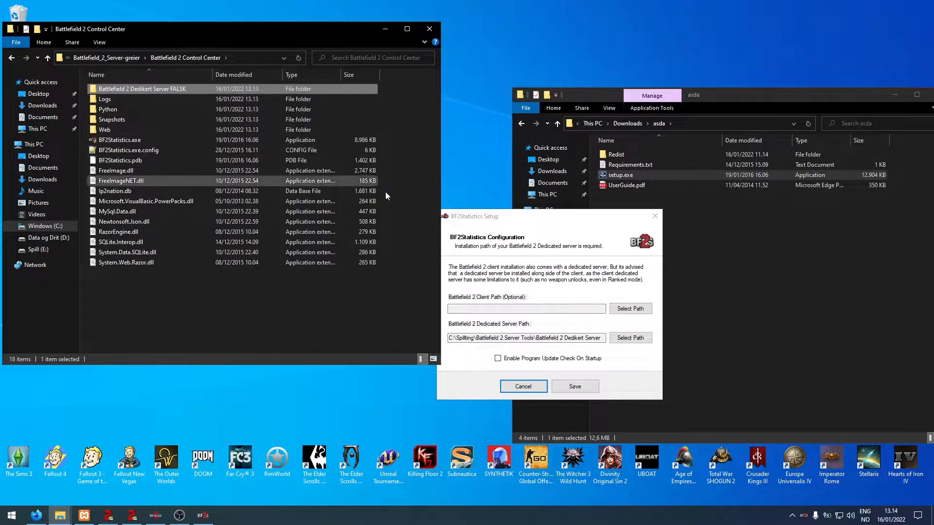
Set the Battlefield 2 dedicated server path by selecting bf2_w32ded.exe in the Battlefield 2 Dedikert Server FALSK folder.
left_click_drag(553, 223, 486, 209)
left_click(581, 329)
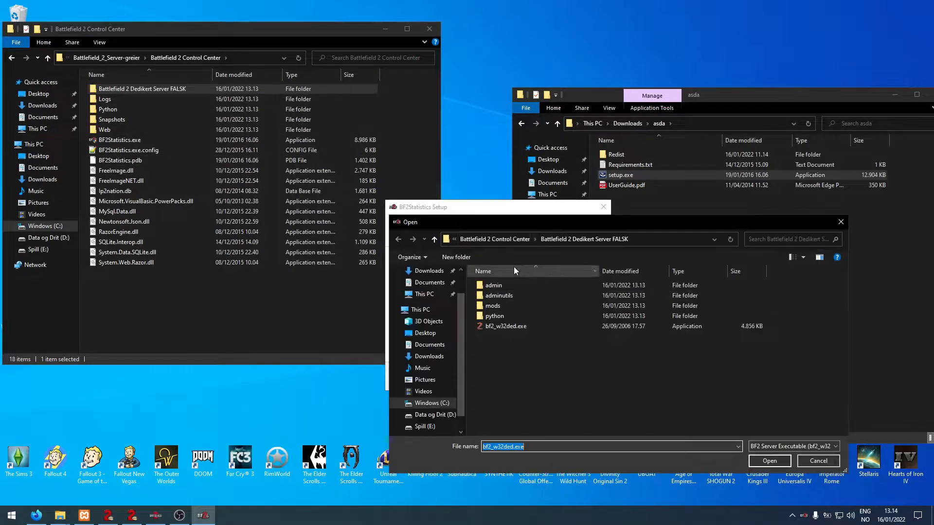
left_click_drag(620, 222, 616, 254)
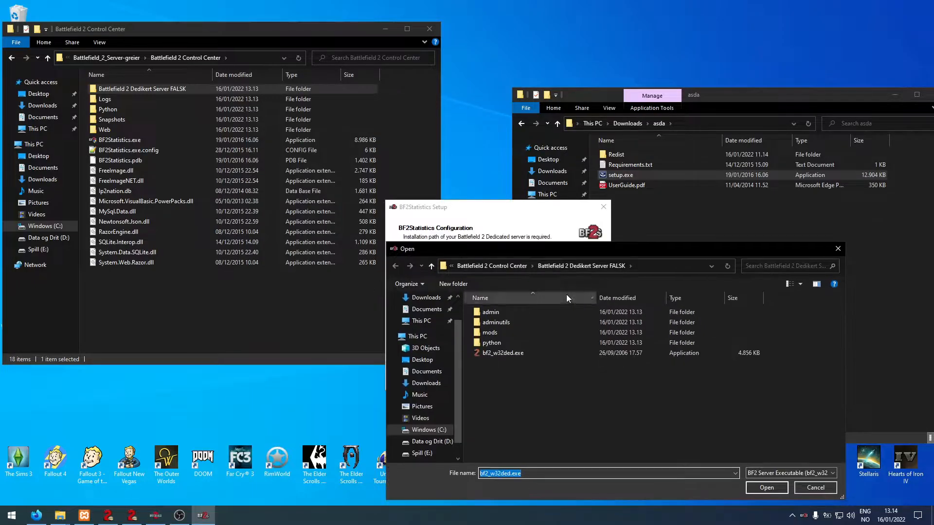
left_click(501, 267)
left_click(537, 312)
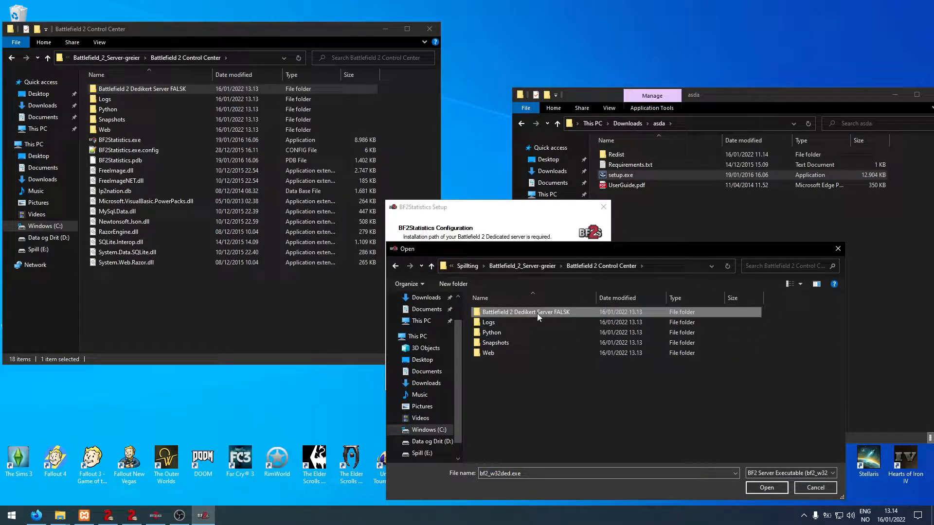
double_click(540, 314)
left_click(509, 354)
left_click(767, 488)
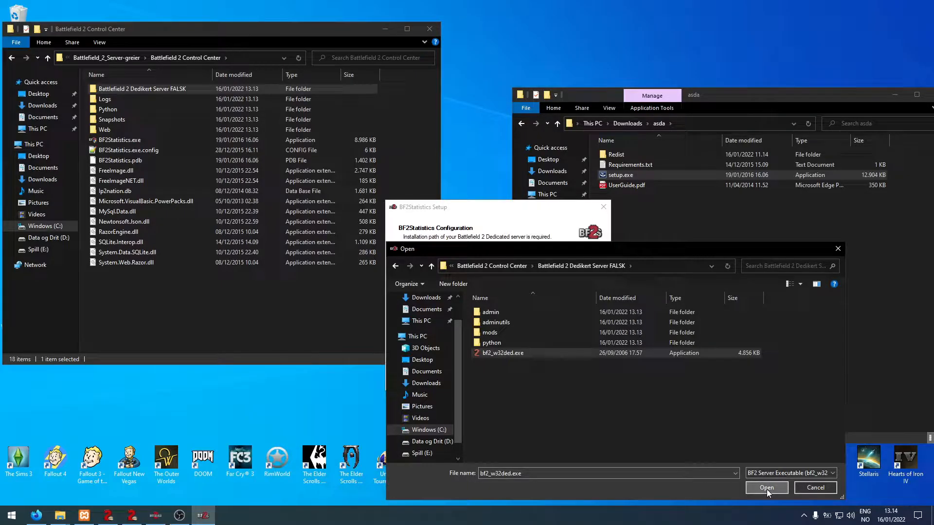
left_click(766, 488)
Save the BF2Statistics configuration and decline setting up the stats database.
mouse_move(519, 328)
left_mouse_down()
mouse_move(586, 332)
mouse_move(519, 330)
left_mouse_up()
left_click(526, 329)
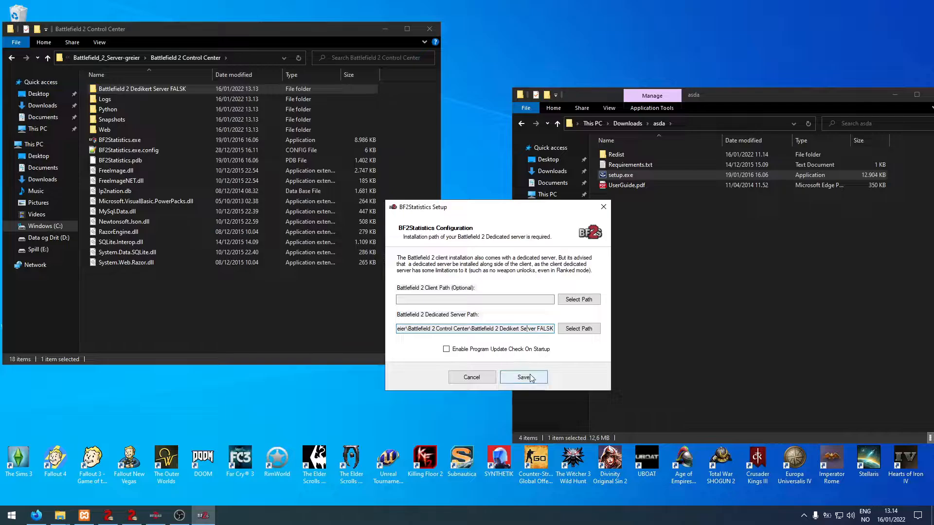
left_click(526, 382)
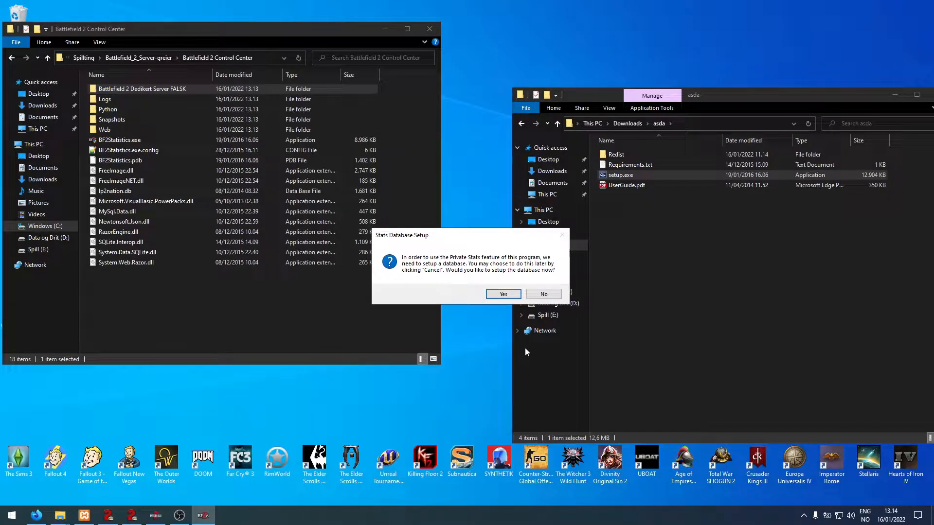
left_click_drag(452, 240, 408, 286)
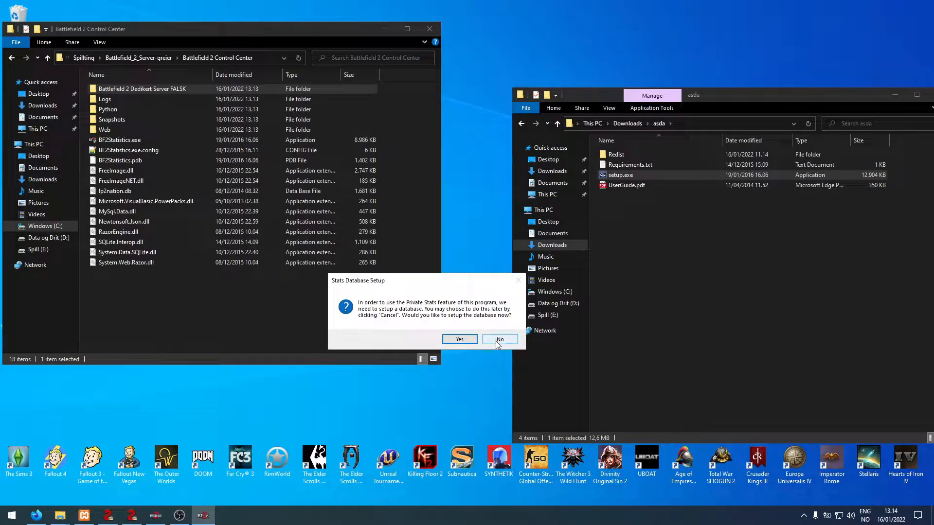
left_click(499, 343)
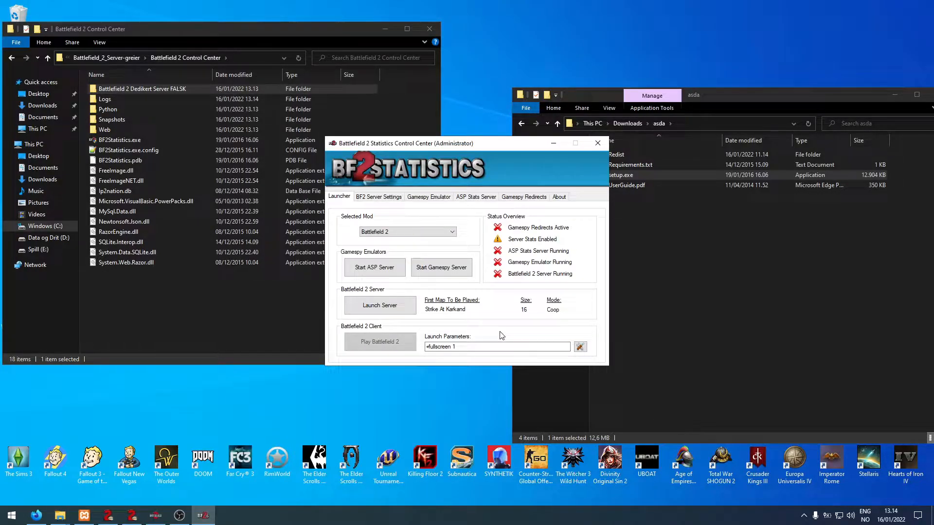
Examine the Control Center's launcher status overview, Gamespy redirects and BF2 server settings.
left_click_drag(280, 34, 314, 34)
left_click_drag(499, 145, 510, 160)
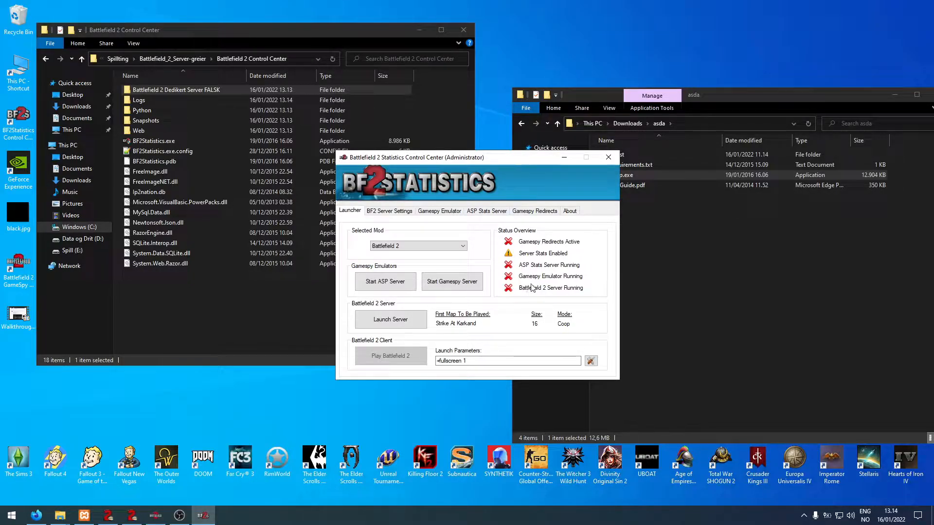
left_click(521, 215)
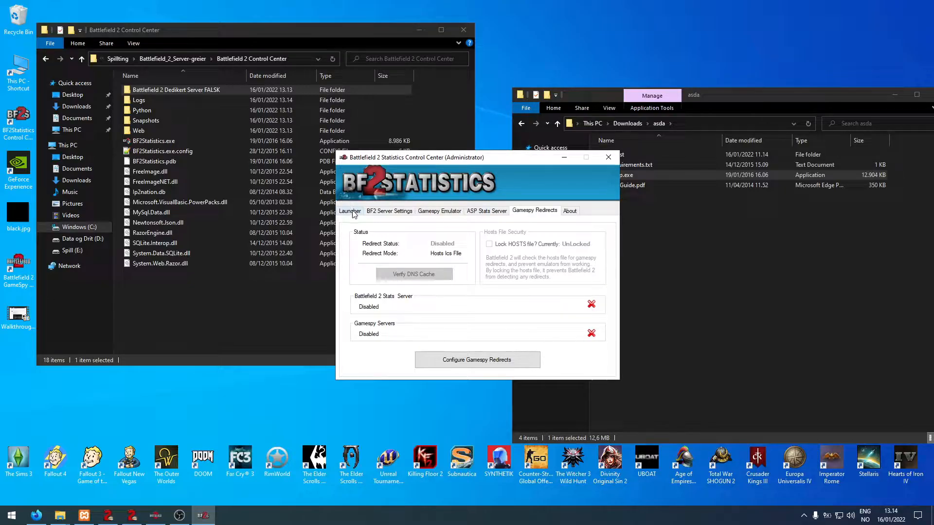
left_click(356, 213)
left_click(520, 216)
left_click_drag(454, 158, 456, 200)
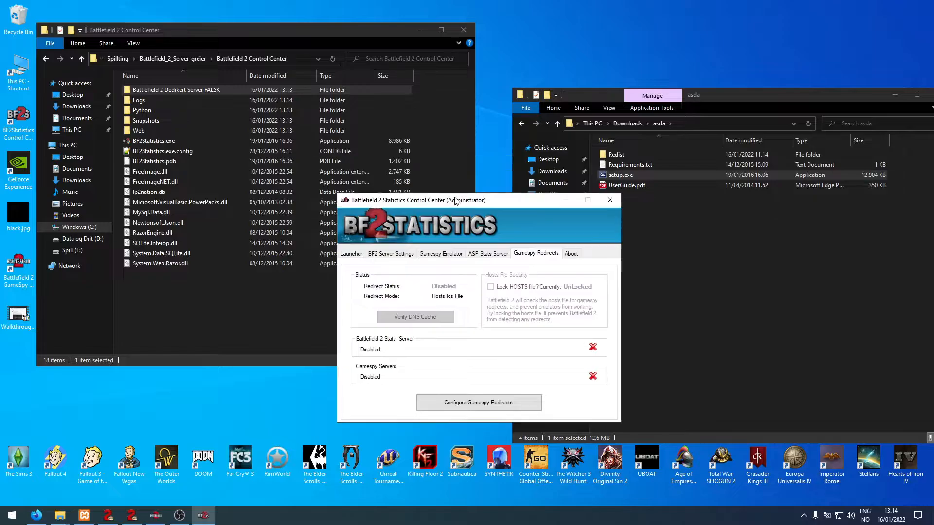
left_click(407, 258)
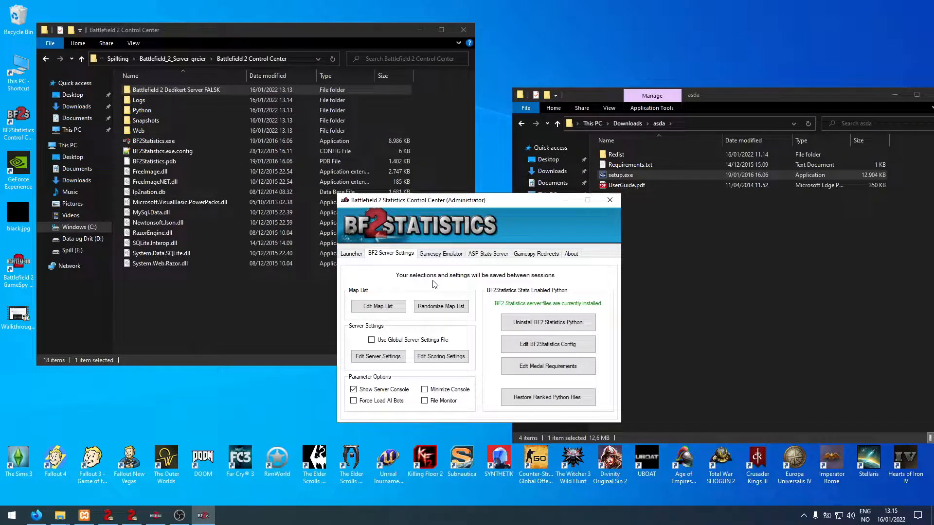
left_click(800, 271)
left_click_drag(460, 208, 343, 235)
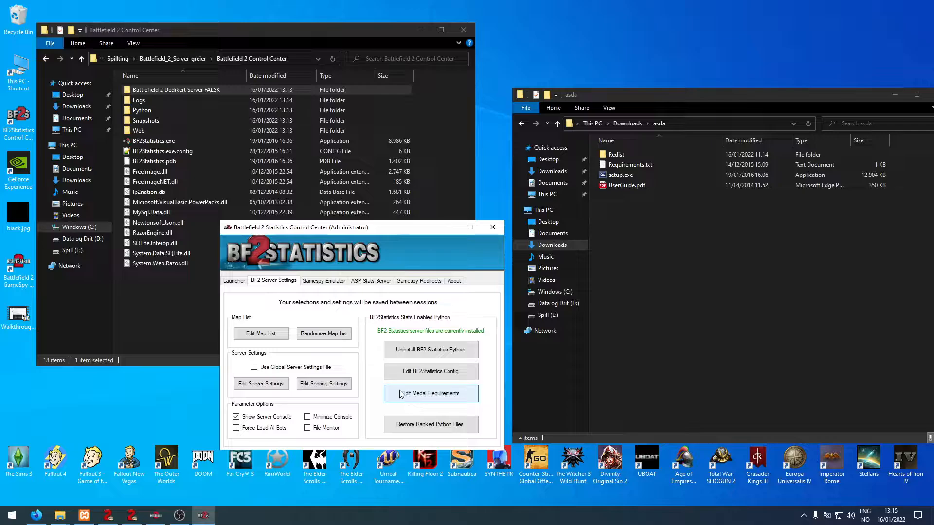
Open the original server folder C:\Spillting\Battlefield_2_Server-greier\Battlefield 2 Dedikert Server in the File Explorer window showing asda.
left_click(709, 334)
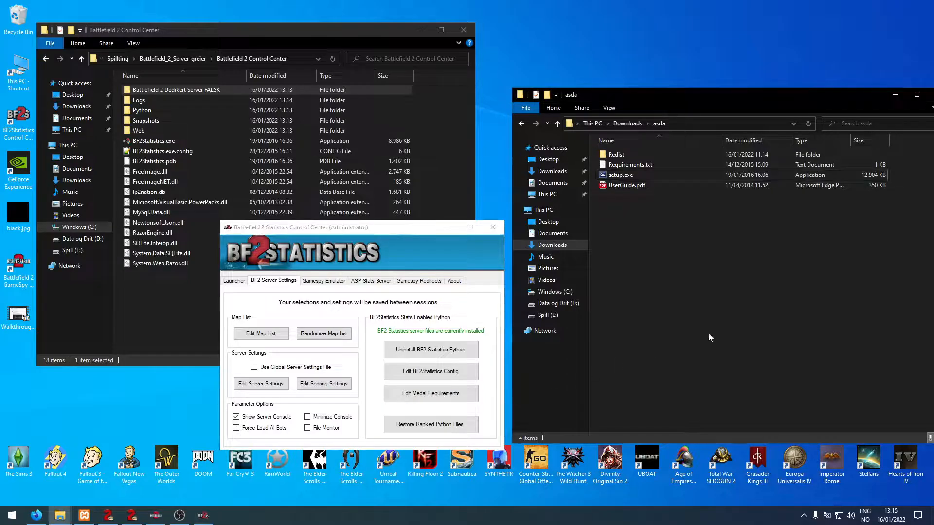
left_click(557, 292)
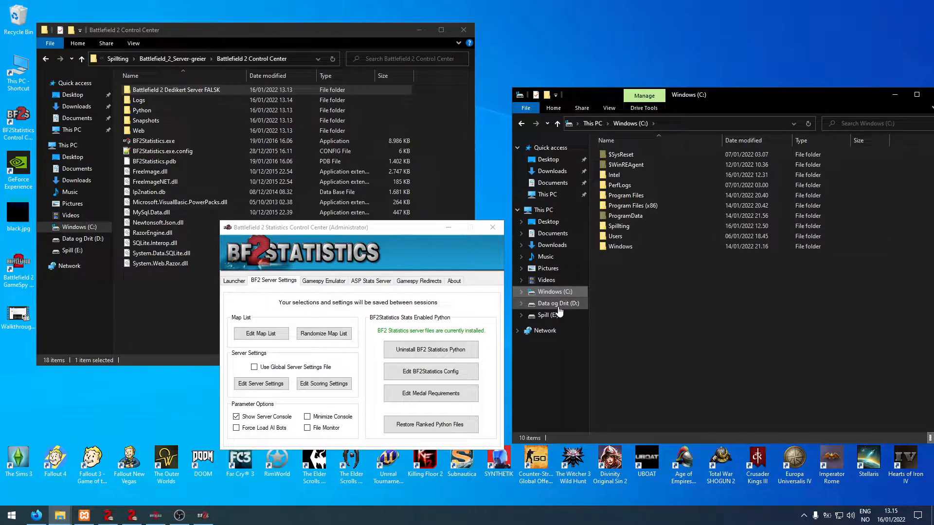
double_click(651, 227)
double_click(655, 156)
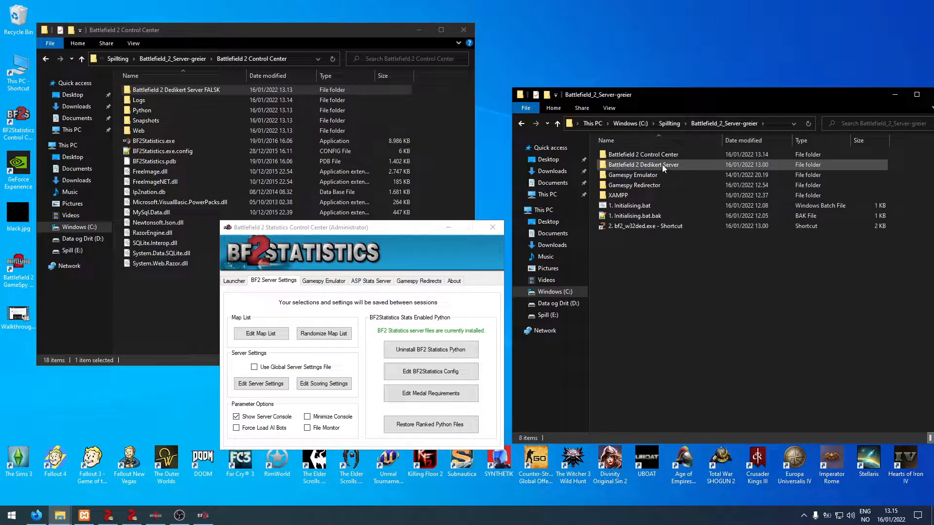
double_click(661, 164)
left_click_drag(705, 95, 735, 69)
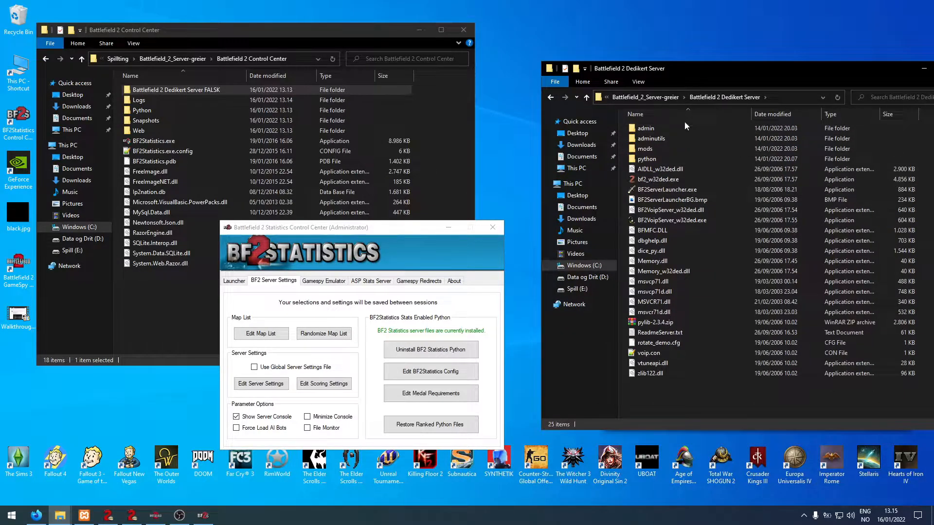
Open the Battlefield 2 Dedikert Server FALSK folder and arrange both server folders side by side with the Control Center in front.
double_click(155, 92)
left_click_drag(190, 27, 172, 20)
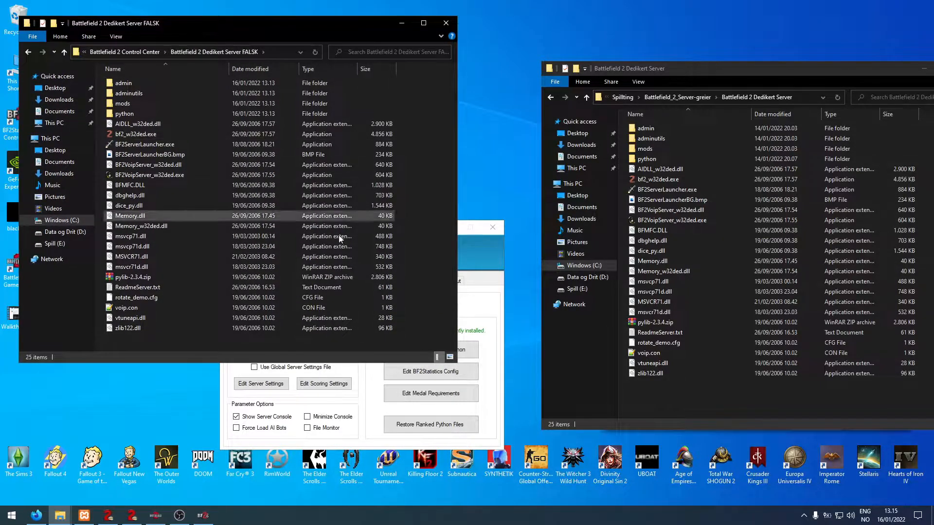
left_click(463, 239)
left_click_drag(408, 229, 522, 230)
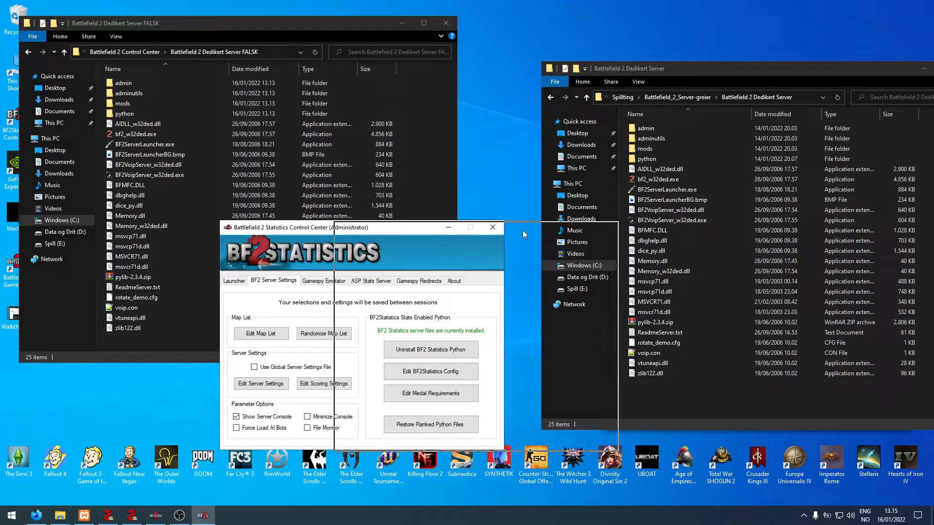
left_click(692, 66)
left_click_drag(693, 63, 674, 22)
left_click(454, 230)
left_click_drag(454, 231, 440, 238)
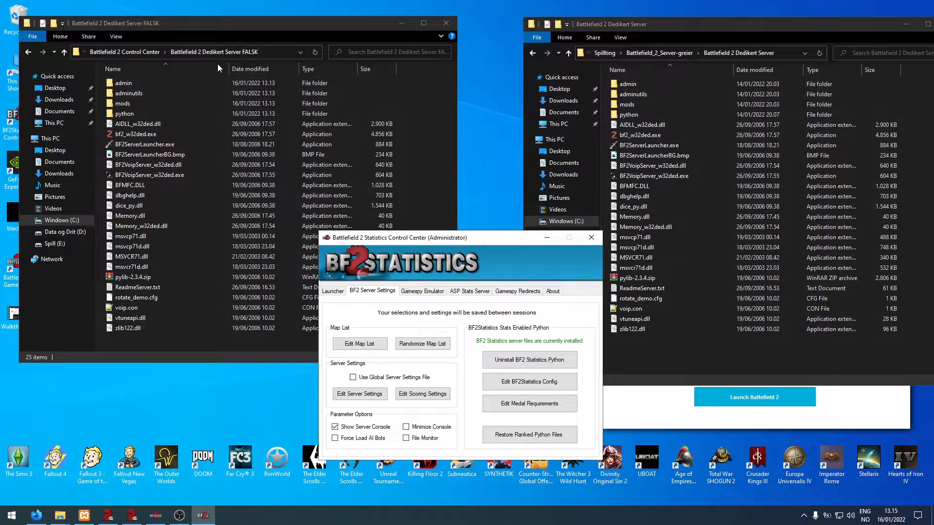
left_click(225, 24)
left_click(461, 299)
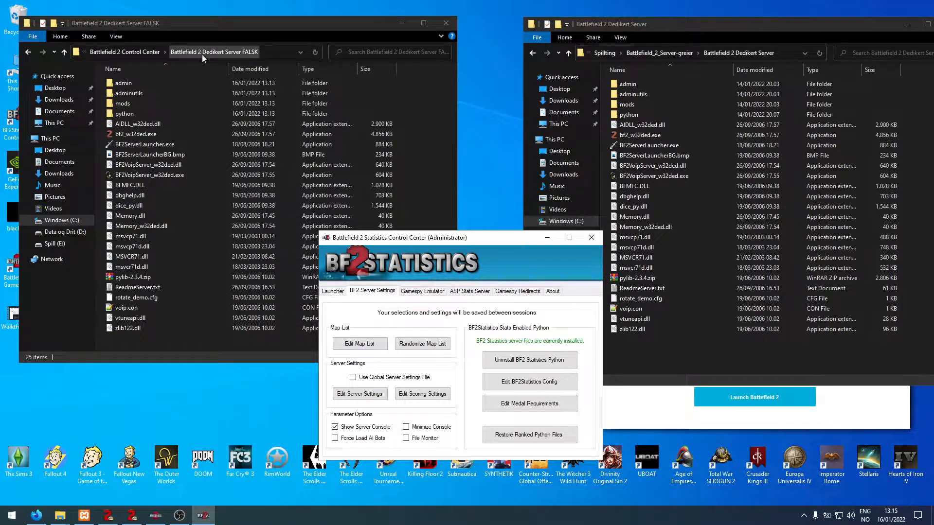
Open the map list editor and examine the entries already in the map list.
left_click(365, 346)
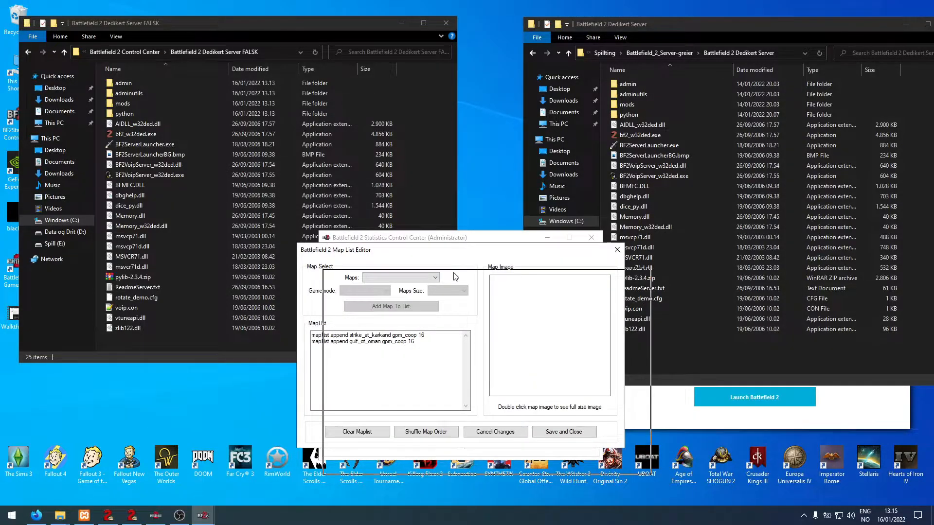
left_click_drag(427, 375, 313, 364)
left_click(443, 379)
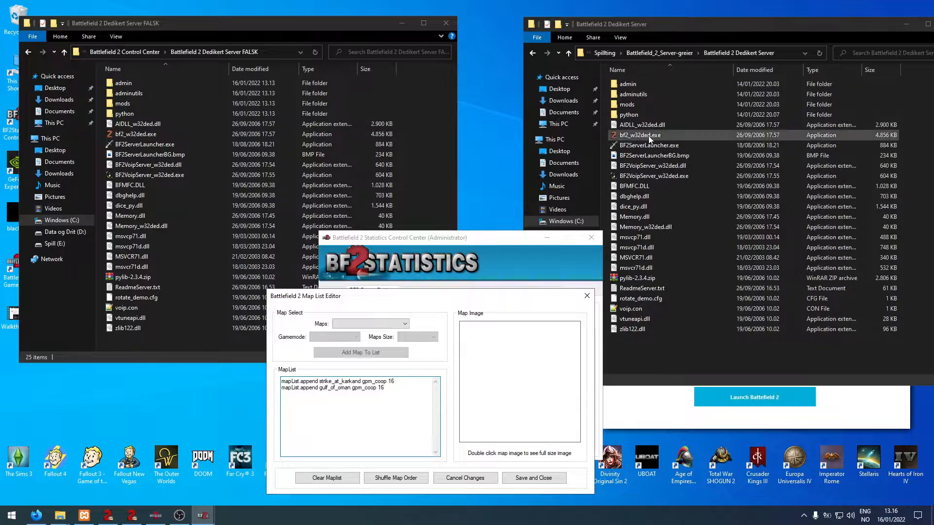
Open ServerSettings.con and maplist.con from the original server's mods\bf2\settings folder in Notepad++.
double_click(632, 106)
double_click(638, 85)
double_click(642, 106)
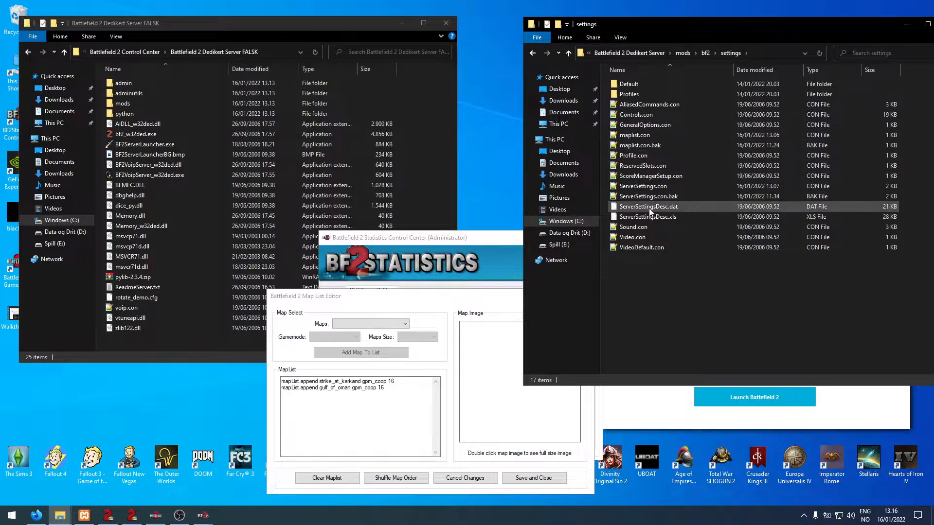
double_click(661, 184)
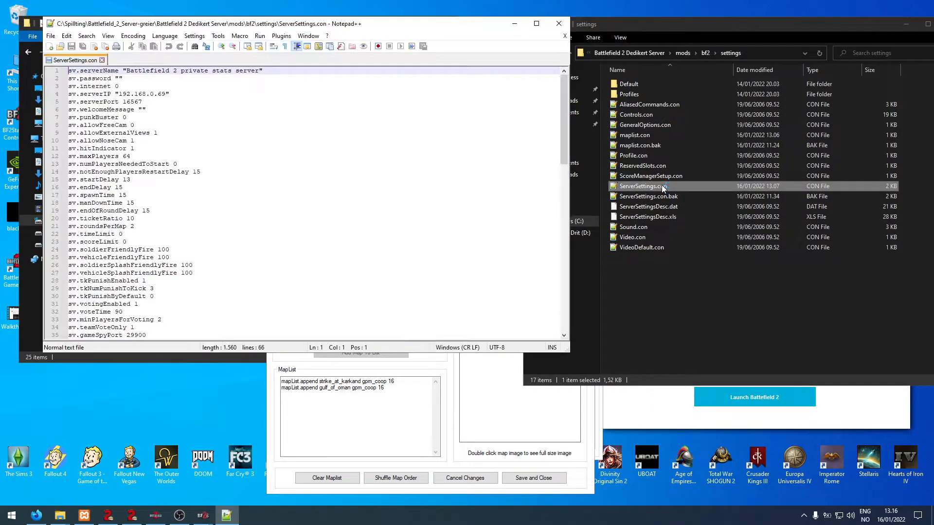
left_click(559, 24)
double_click(648, 136)
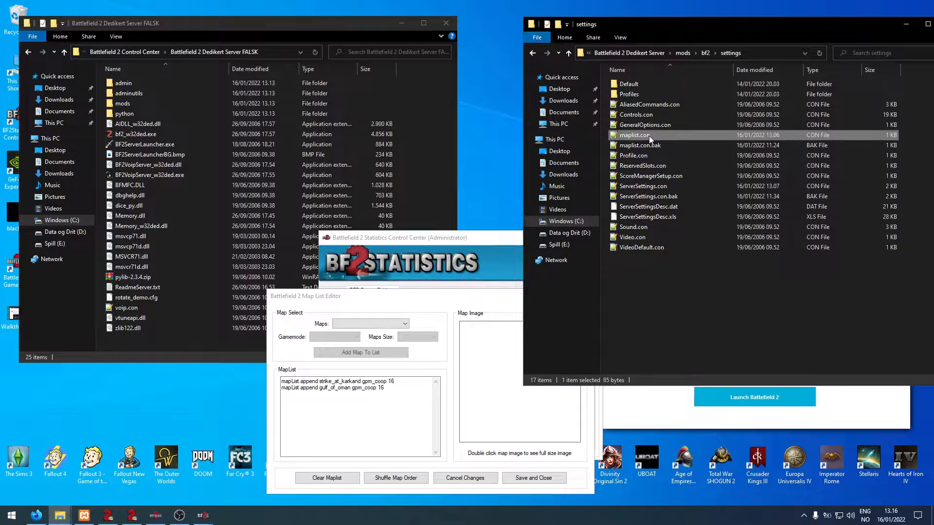
Try to add a third mapList.append line to maplist.con by hand, and discard the edit.
left_click_drag(188, 25, 494, 110)
left_click(538, 172)
key("Return")
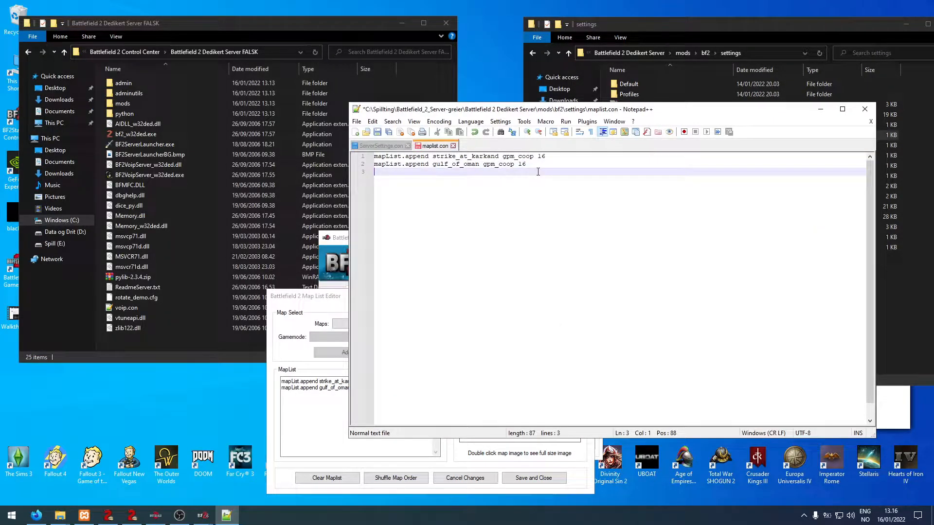
type("ma")
left_click_drag(433, 164, 361, 175)
type("mapList.append")
left_click(453, 146)
left_click(506, 291)
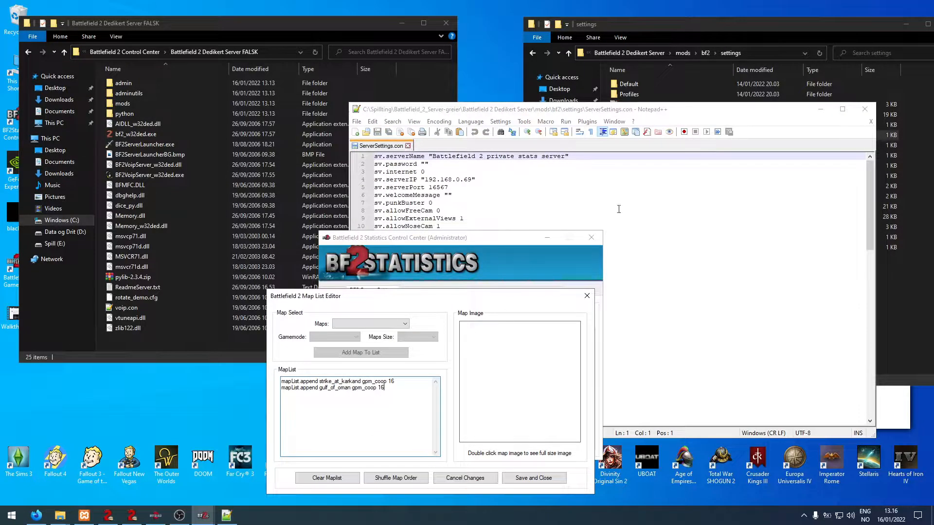
left_click(820, 109)
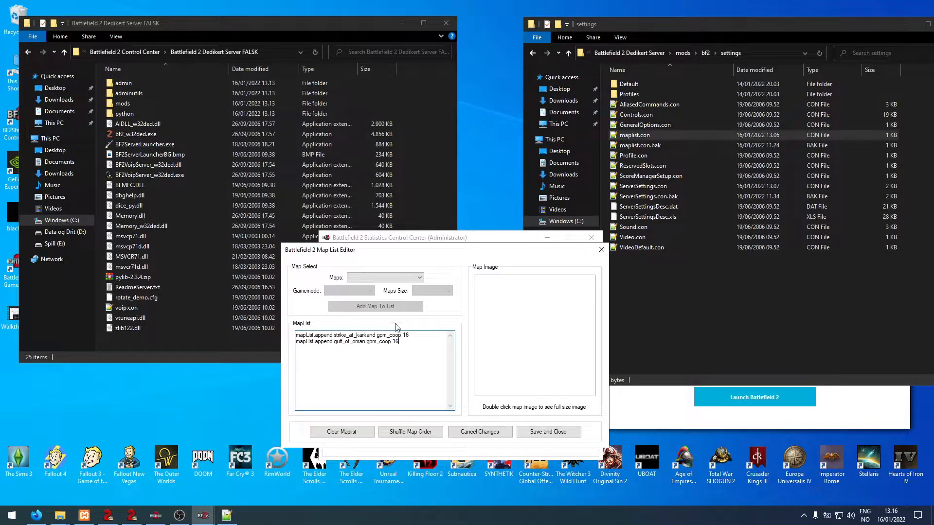
Examine the map folders under mods\bf2\Levels in the Battlefield 2 Dedikert Server FALSK folder.
left_click(385, 278)
left_click(380, 277)
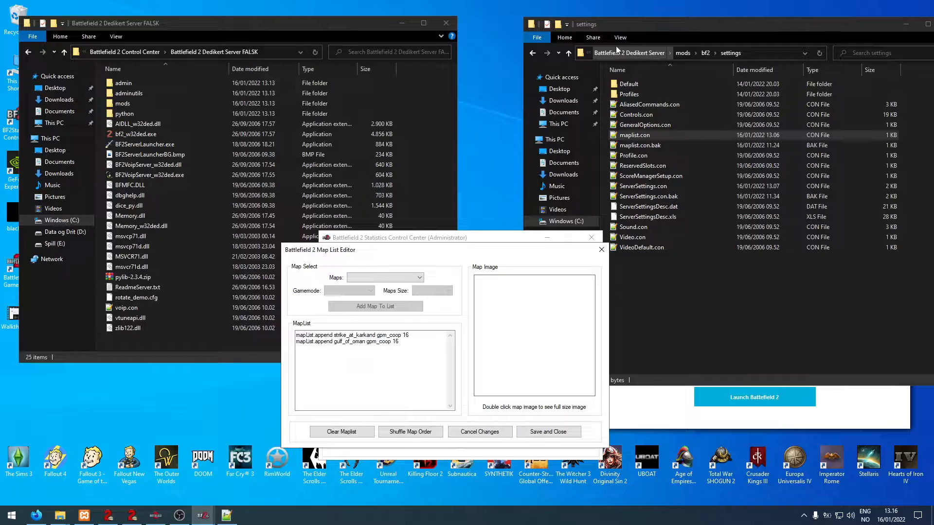
double_click(132, 103)
left_click(134, 86)
double_click(134, 86)
double_click(135, 94)
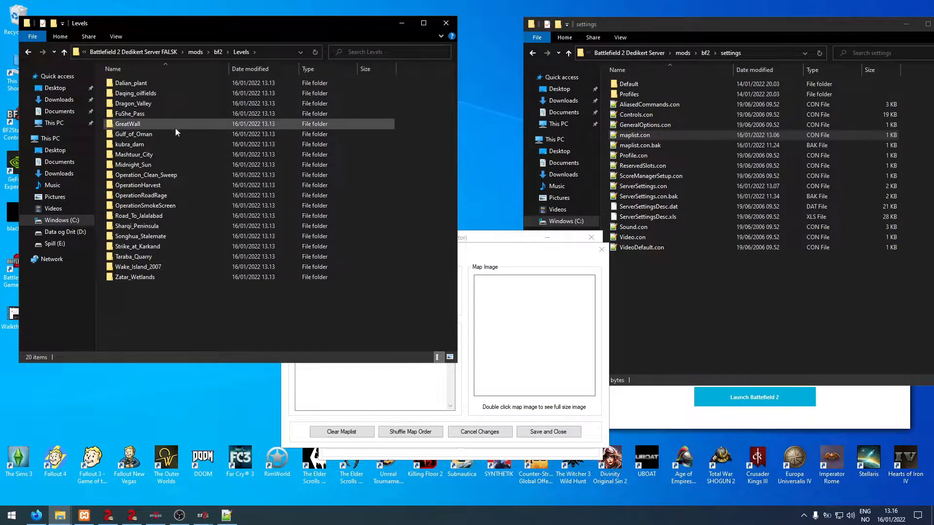
key("alt+Left")
key("alt+Left")
Add the Dragon_Valley map with Co-op game mode and size 16 to the map list.
left_click(485, 251)
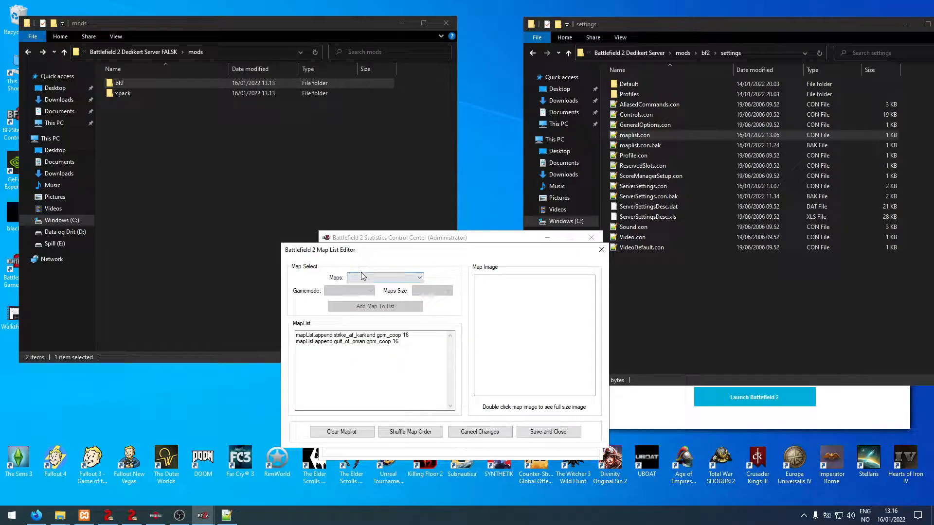
left_click(362, 277)
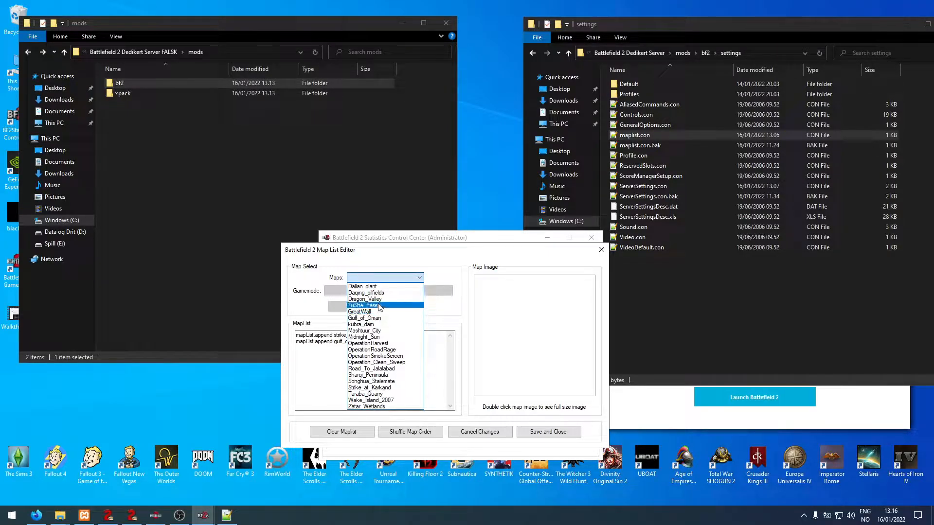
left_click(374, 299)
left_click(360, 291)
left_click(349, 306)
left_click(382, 307)
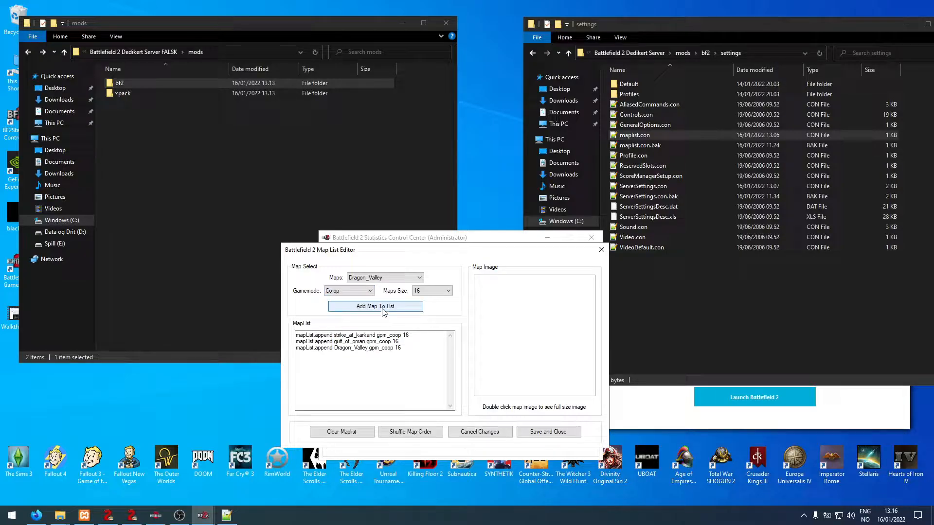
Add the Sharqi_Peninsula map with Co-op game mode and size 16 to the map list.
left_click(380, 278)
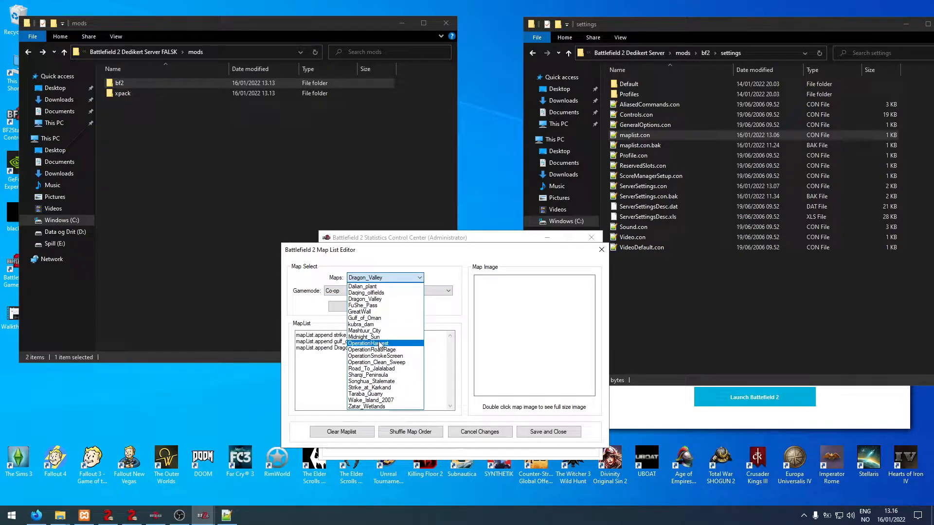
left_click(382, 377)
left_click(349, 291)
left_click(338, 297)
left_click(395, 307)
left_click(399, 278)
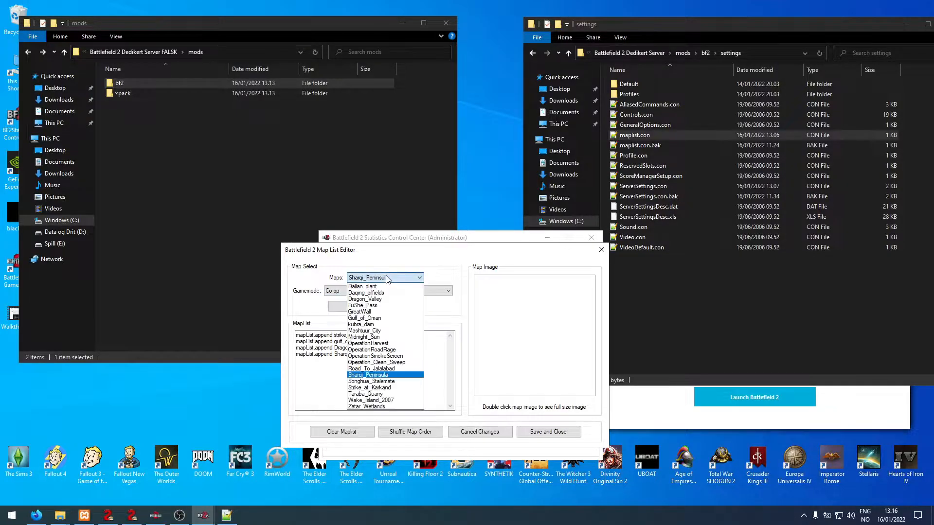
left_click(386, 406)
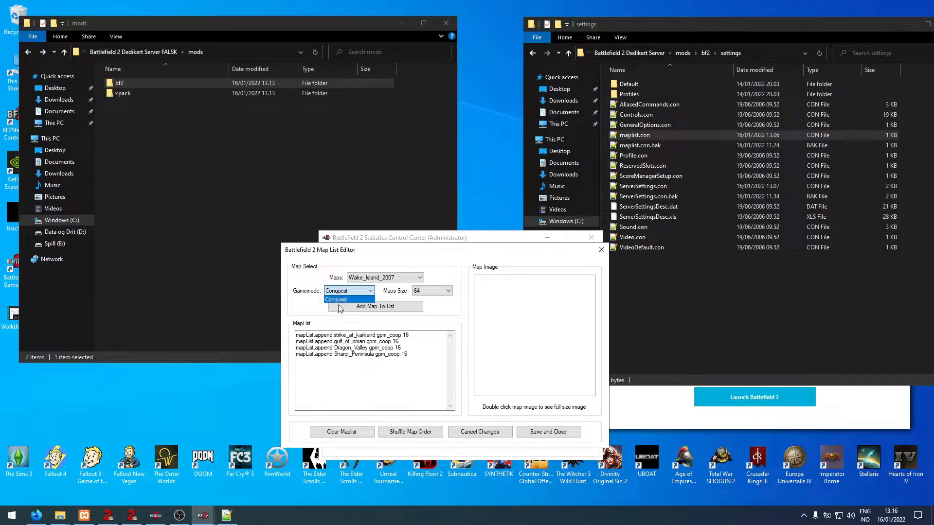
left_click(344, 298)
Add the Zatar_Wetlands map with Co-op game mode and size 16 to the map list.
left_click(384, 278)
left_click(387, 406)
left_click(348, 291)
left_click(332, 306)
left_click(385, 306)
Add the Dalian_plant map with Co-op game mode and size 16 to the map list.
left_click(394, 278)
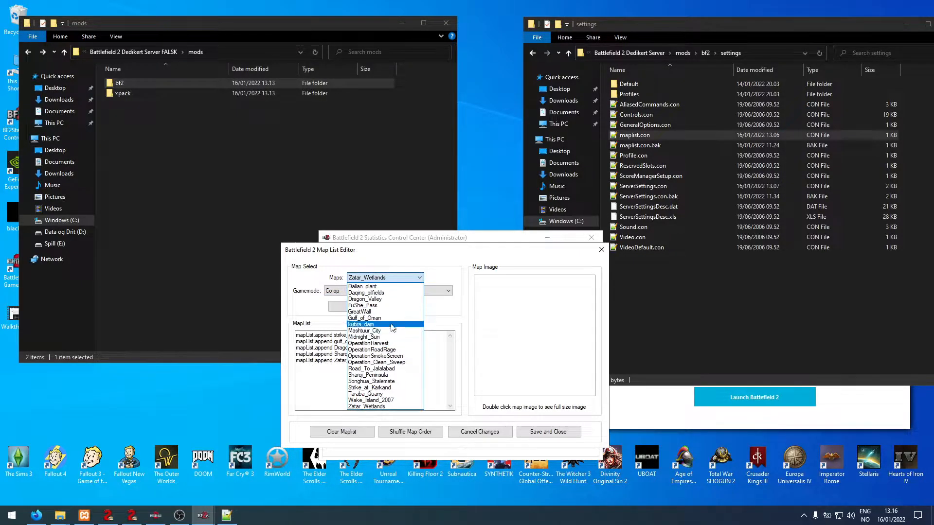
left_click(388, 288)
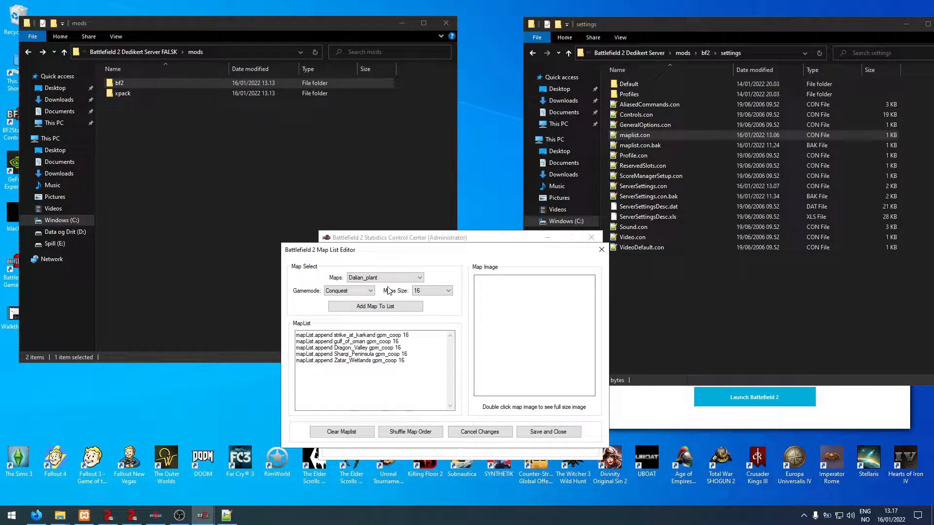
left_click(360, 290)
left_click(355, 305)
left_click(382, 308)
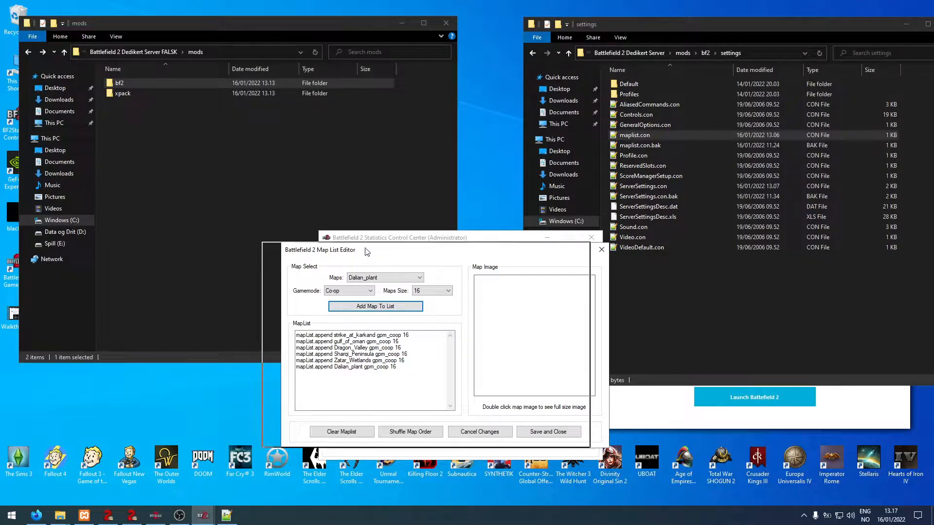
Shuffle the map order several times and save the map list.
left_click_drag(378, 252, 334, 254)
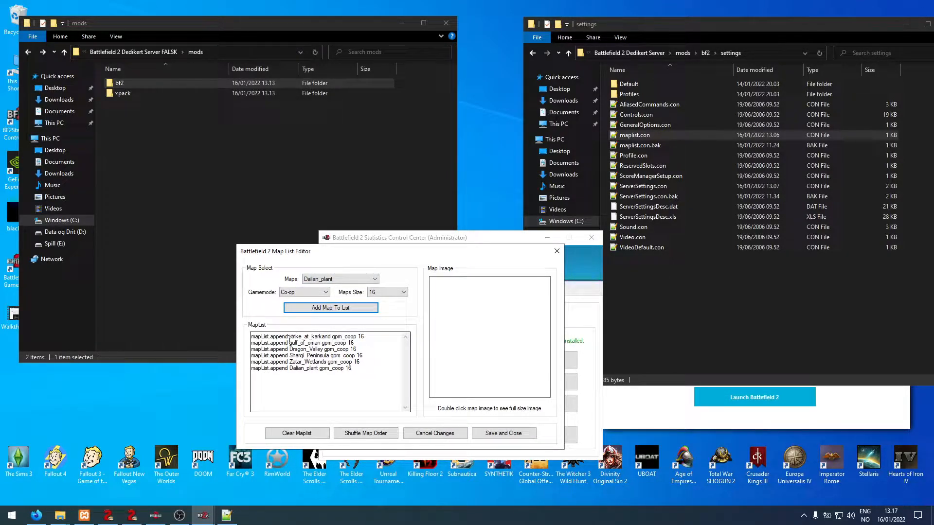
left_click(370, 433)
left_click(369, 434)
left_click(382, 435)
left_click(381, 440)
left_click(382, 440)
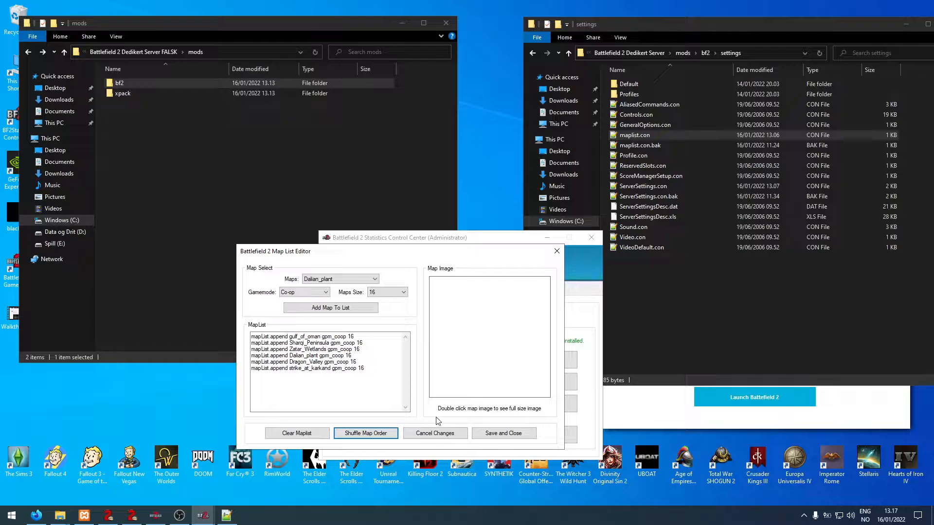
left_click(501, 437)
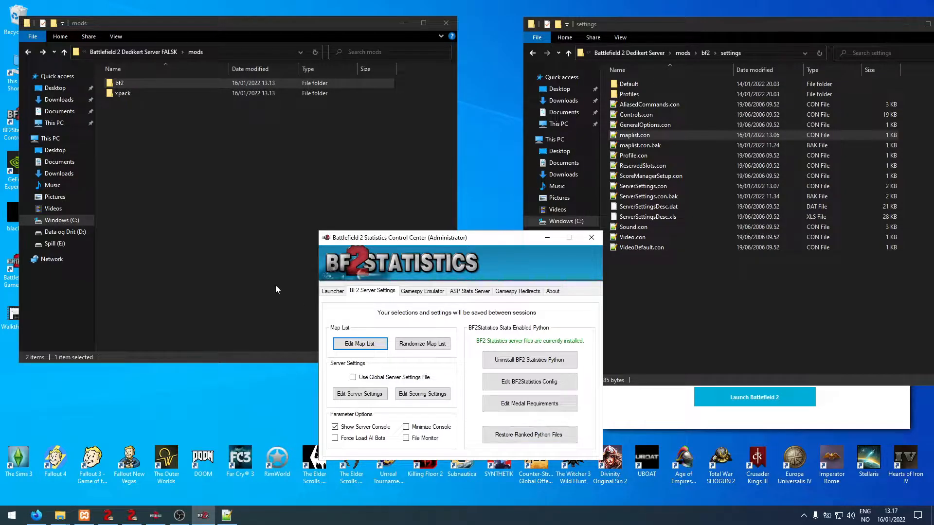
Examine the mods offered by the launcher's mod selection against the mods folder, keeping Battlefield 2 selected.
left_click(226, 243)
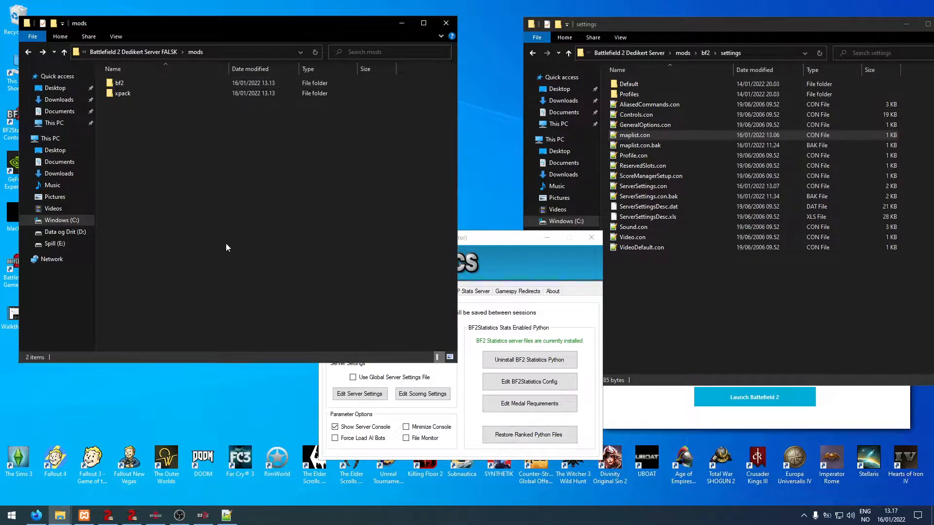
left_click(474, 237)
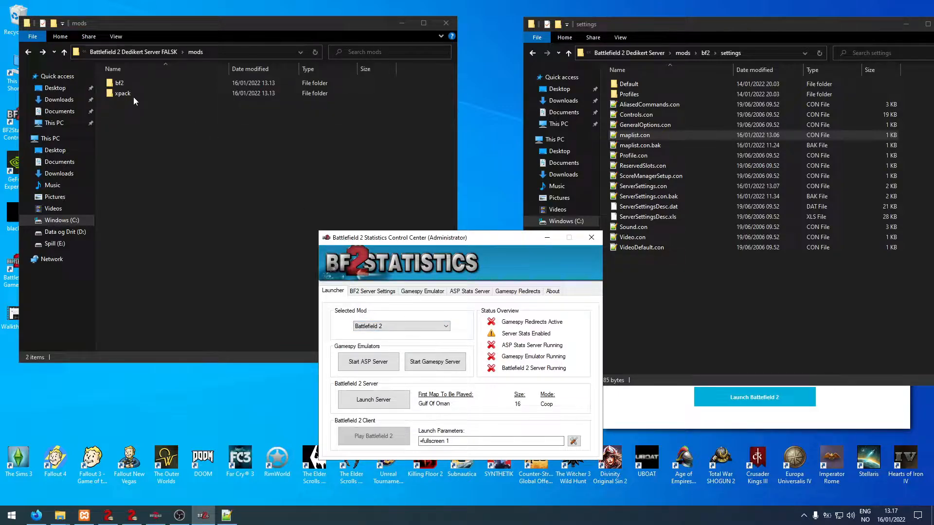
left_click_drag(392, 238, 423, 251)
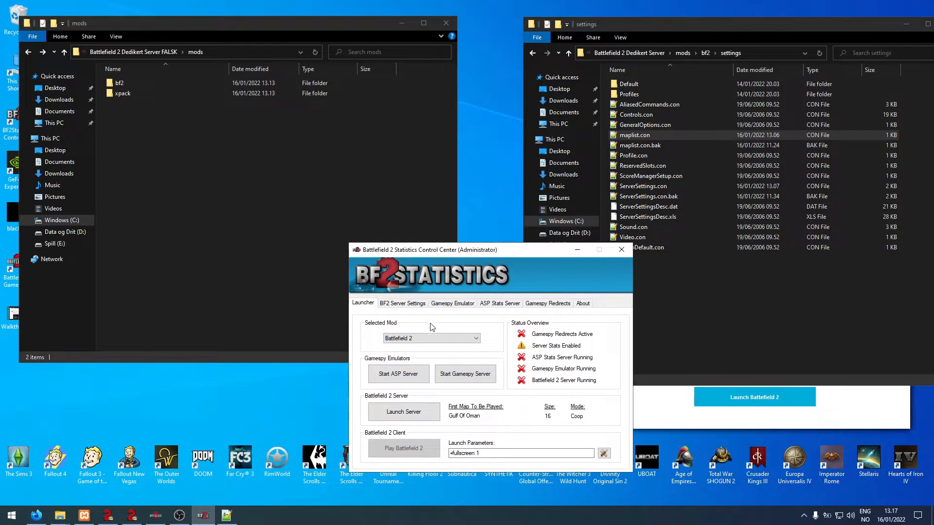
left_click(408, 340)
left_click(409, 340)
left_click(410, 340)
left_click(410, 338)
left_click(410, 340)
left_click(406, 341)
left_click(404, 342)
left_click(402, 342)
left_click(406, 342)
left_click(407, 353)
left_click(406, 340)
left_click(403, 342)
left_click(404, 343)
left_click(403, 343)
left_click(405, 342)
left_click(406, 346)
left_click(418, 341)
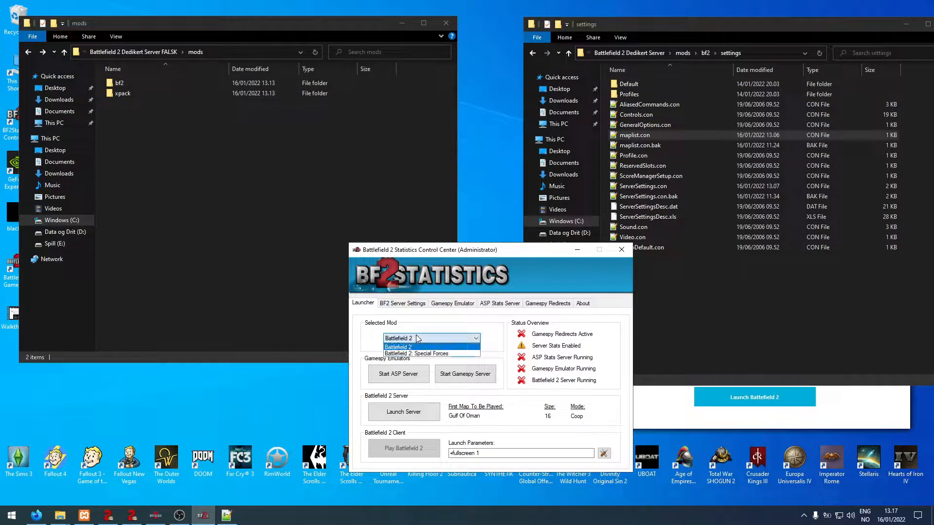
left_click(419, 347)
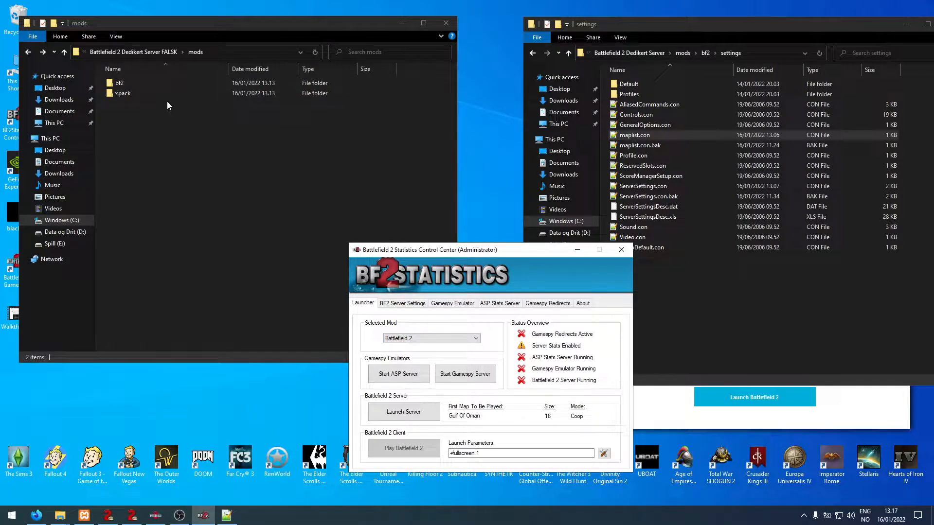
Open the mods\bf2\settings folder of Battlefield 2 Dedikert Server FALSK.
left_click(147, 85)
double_click(147, 83)
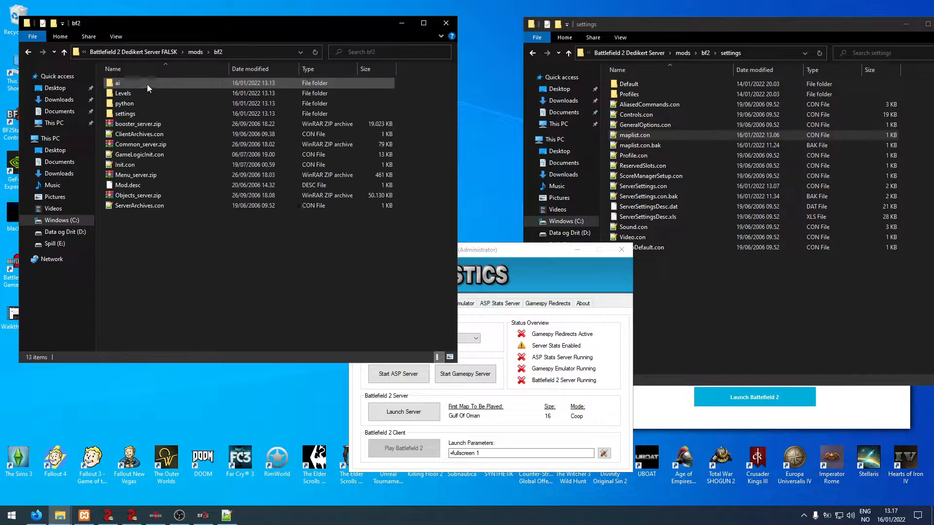
left_click_drag(212, 25, 185, 9)
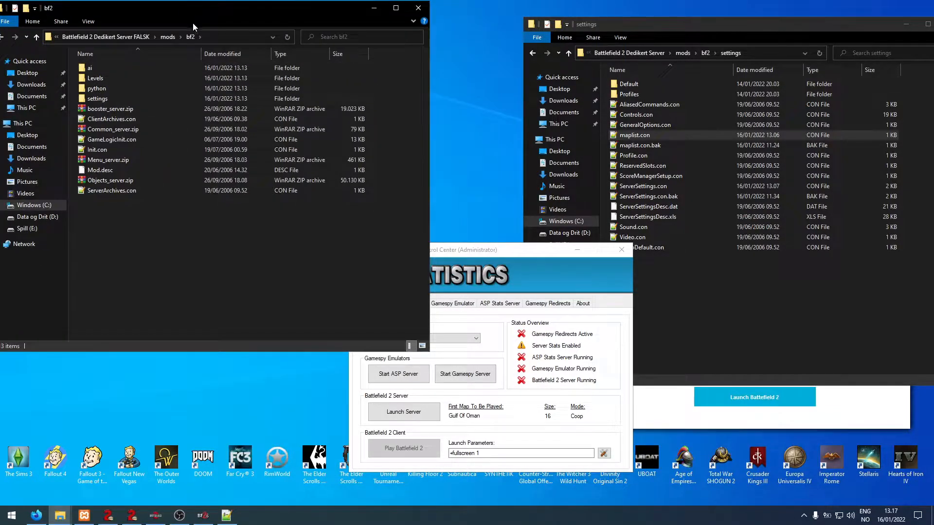
double_click(123, 101)
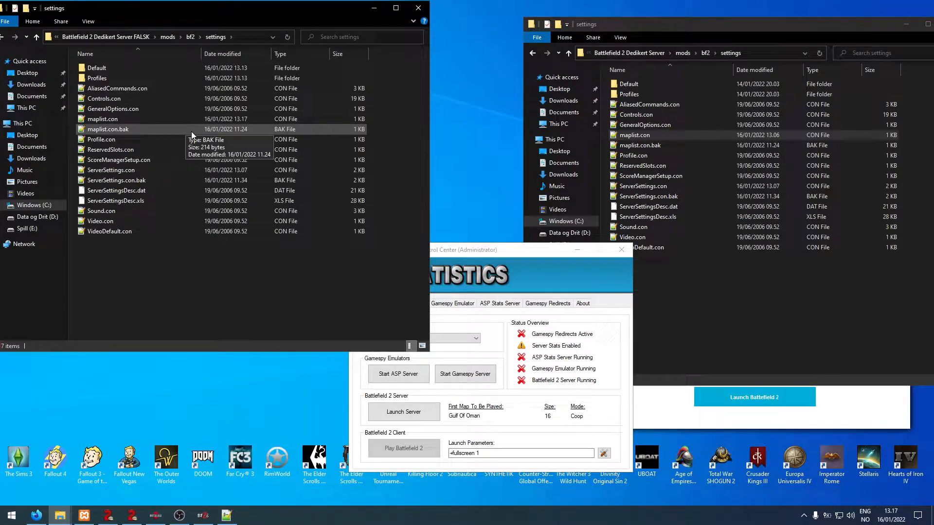
Inspect the generated maplist.con from the FALSK settings folder in Notepad++.
left_click(237, 170)
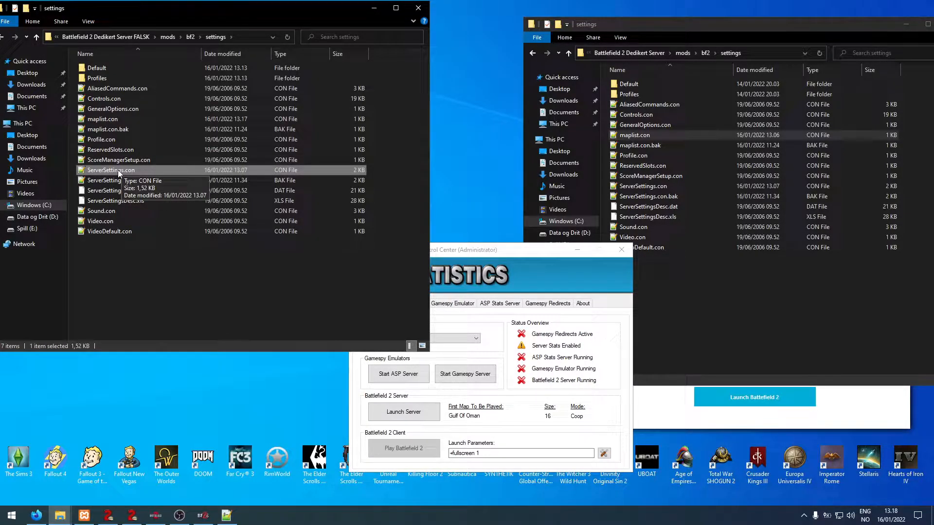
left_click(112, 120)
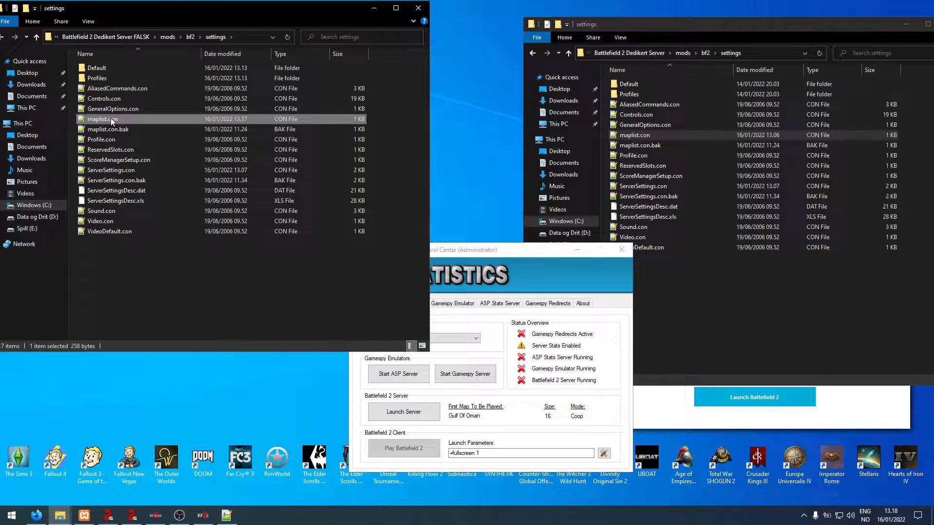
double_click(111, 121)
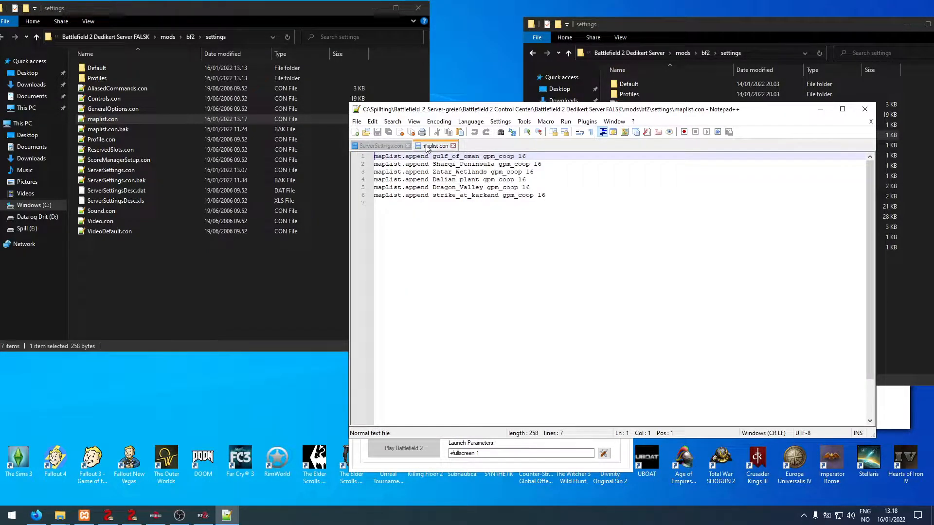
left_click_drag(547, 204, 526, 190)
left_click(575, 226)
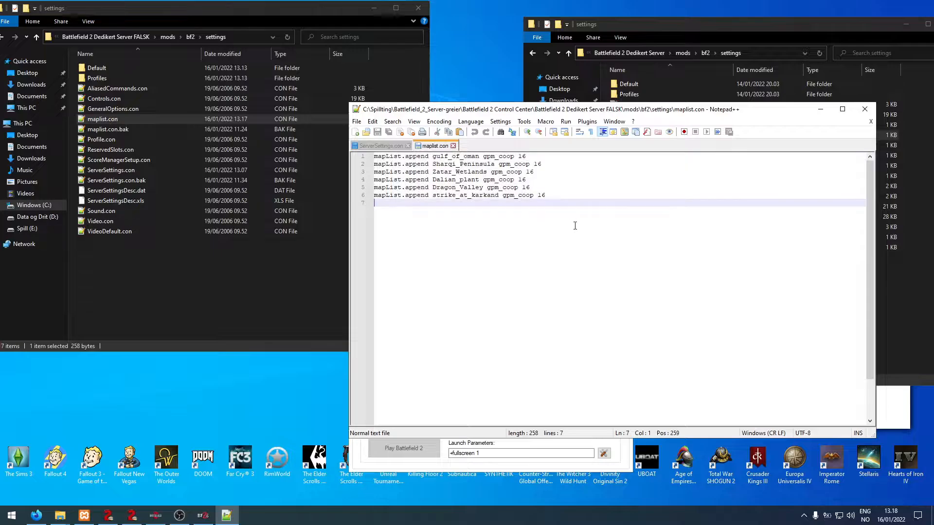
left_click(820, 109)
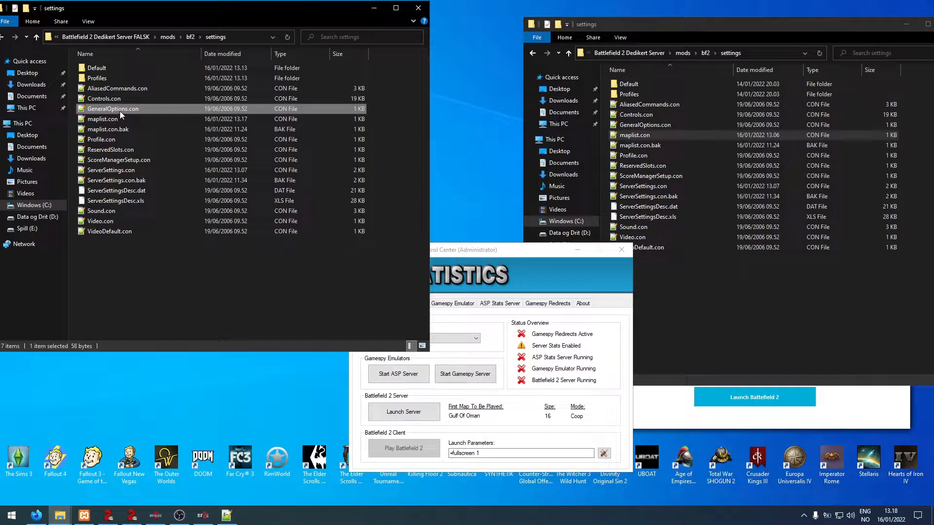
Copy the generated maplist.con into Battlefield 2 Dedikert Server's mods\bf2\settings folder, replacing the existing file.
left_click(701, 307)
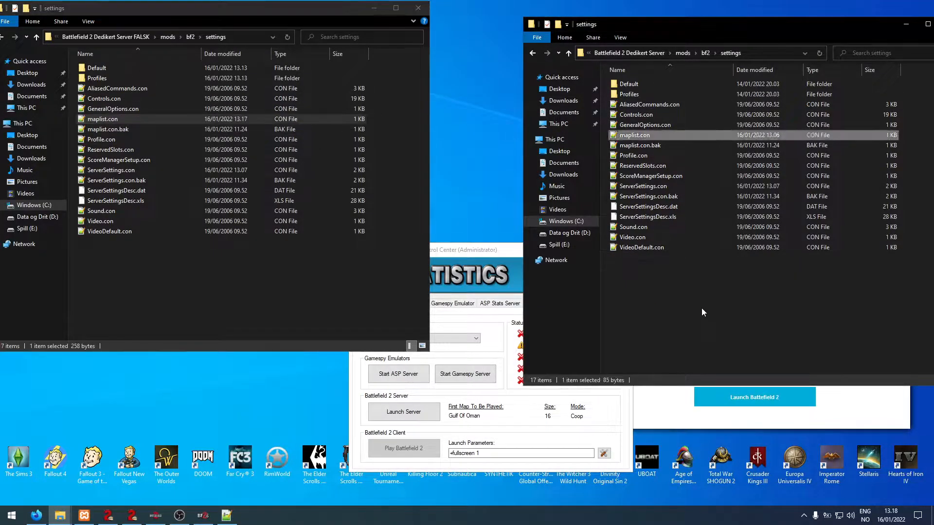
key("ctrl+v")
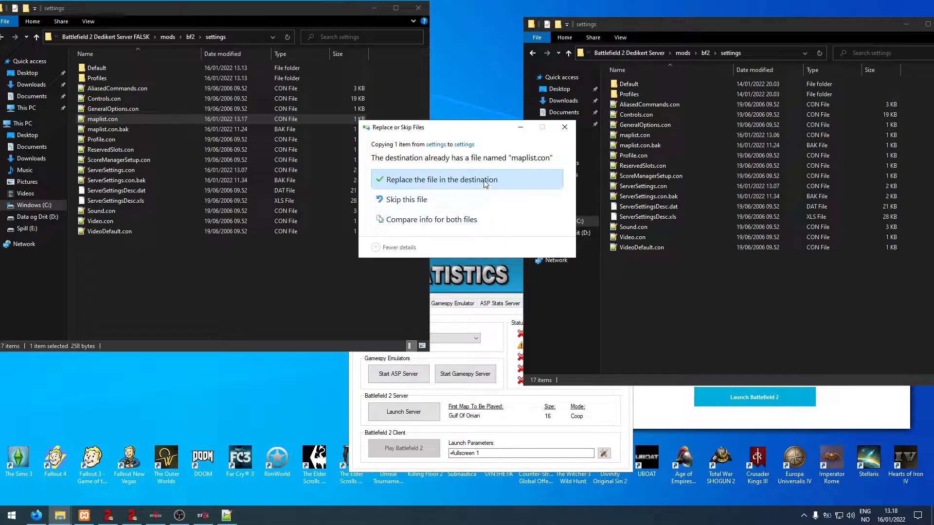
key("Return")
left_click(764, 303)
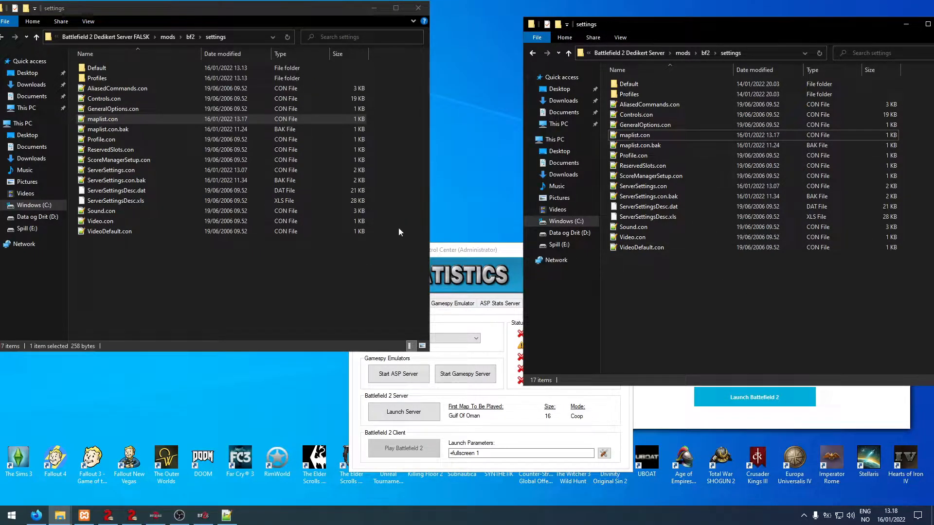
Check the contents of the replaced maplist.con in Notepad++ and close that file.
double_click(634, 135)
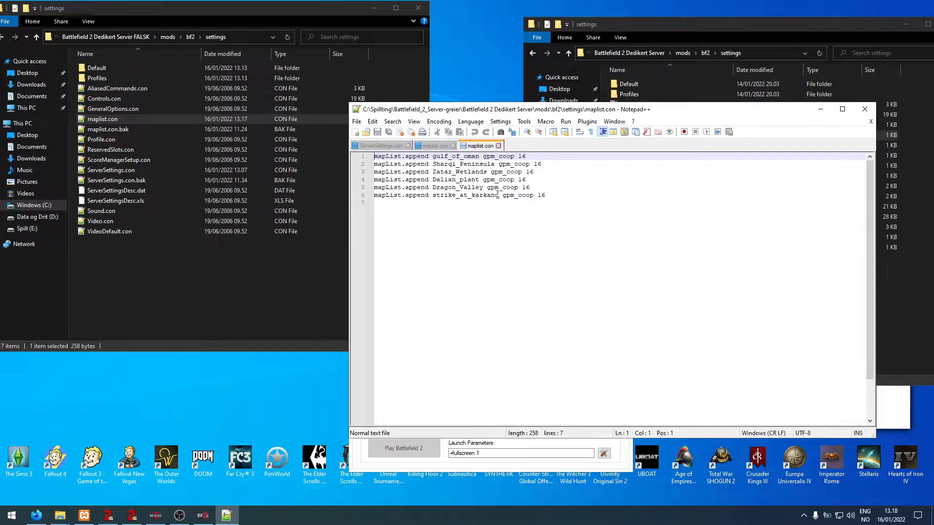
left_click(497, 146)
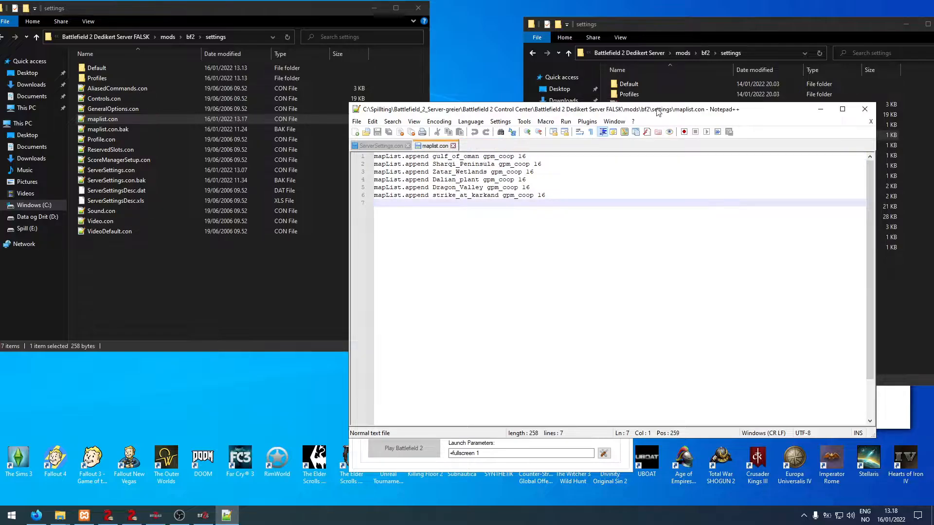
left_click(820, 109)
Open the server settings editor in BF2Statistics Control Center and set the server name to "Battlefield 2 Control Center Show-off".
left_click(454, 253)
left_click_drag(453, 253, 415, 223)
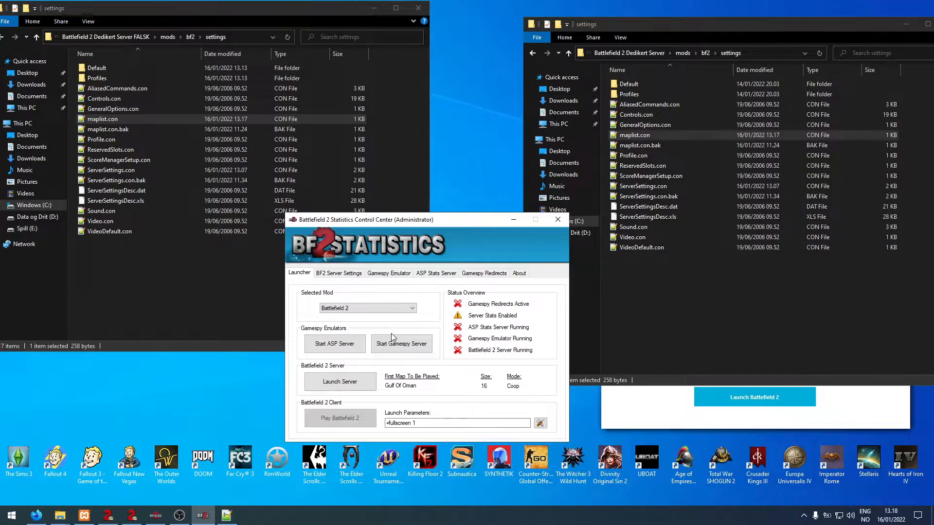
left_click(346, 273)
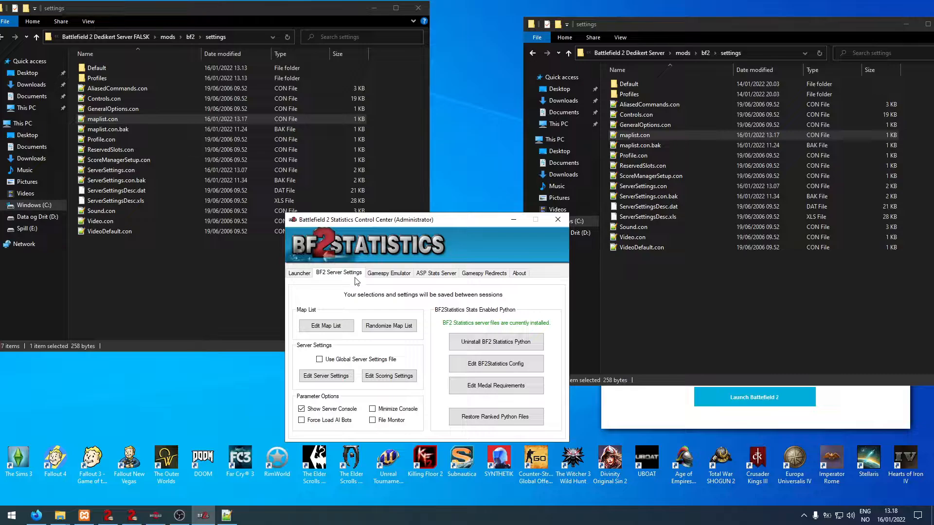
left_click(341, 377)
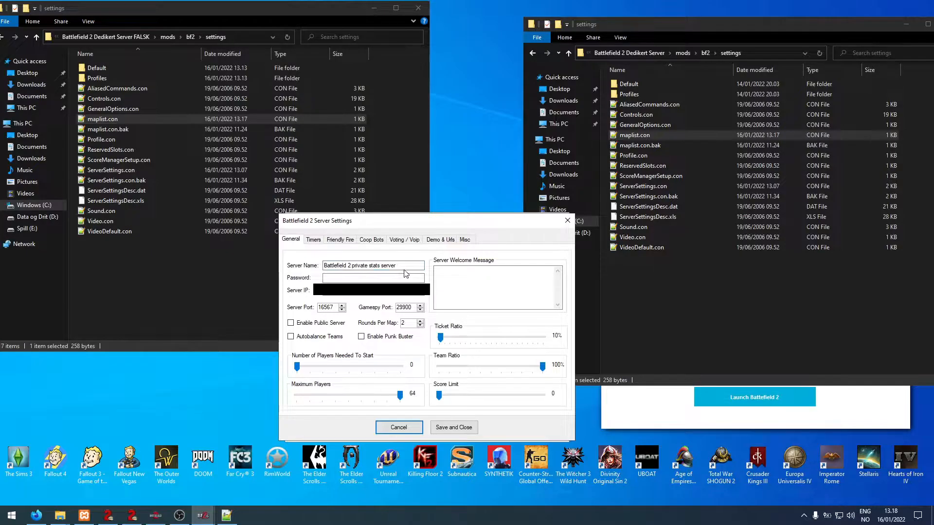
left_click_drag(398, 265, 351, 266)
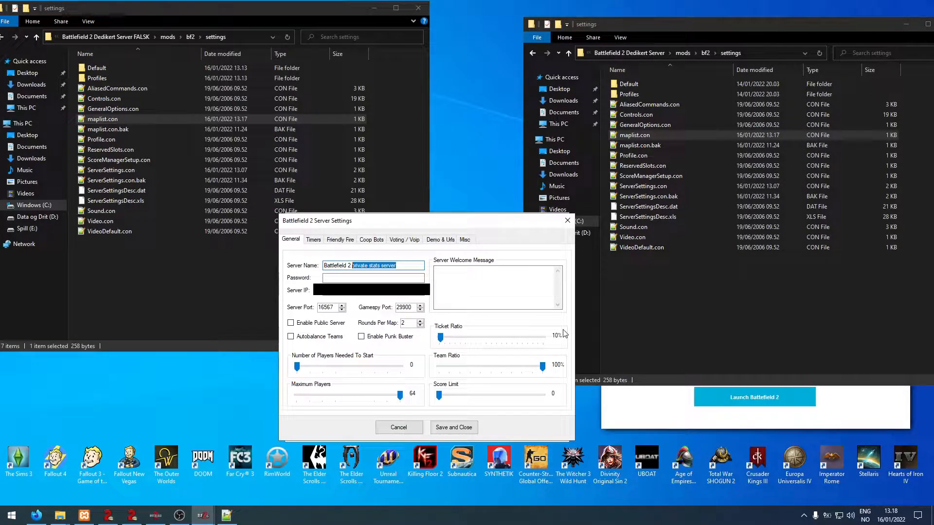
type("Control Center")
type("Show-off")
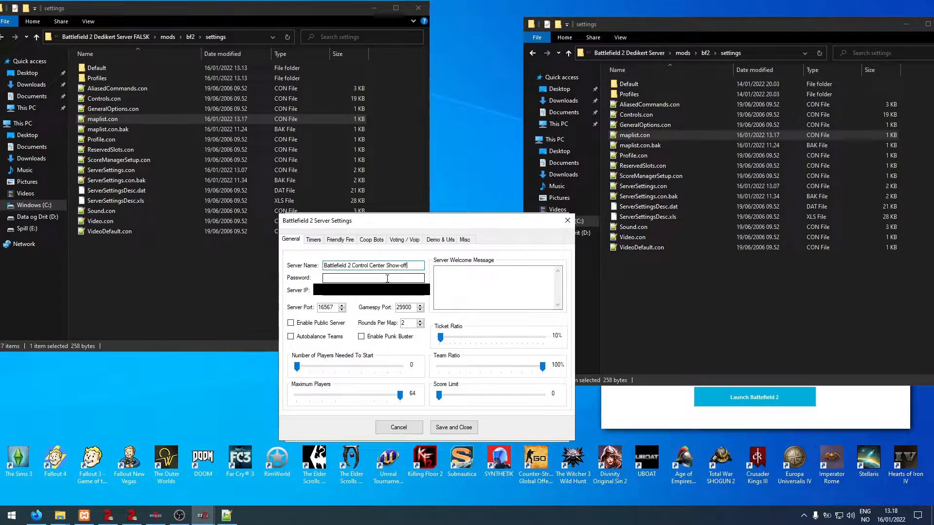
Set the rounds per map to 3 and the maximum players to 10.
left_click(420, 321)
left_click_drag(398, 398, 317, 403)
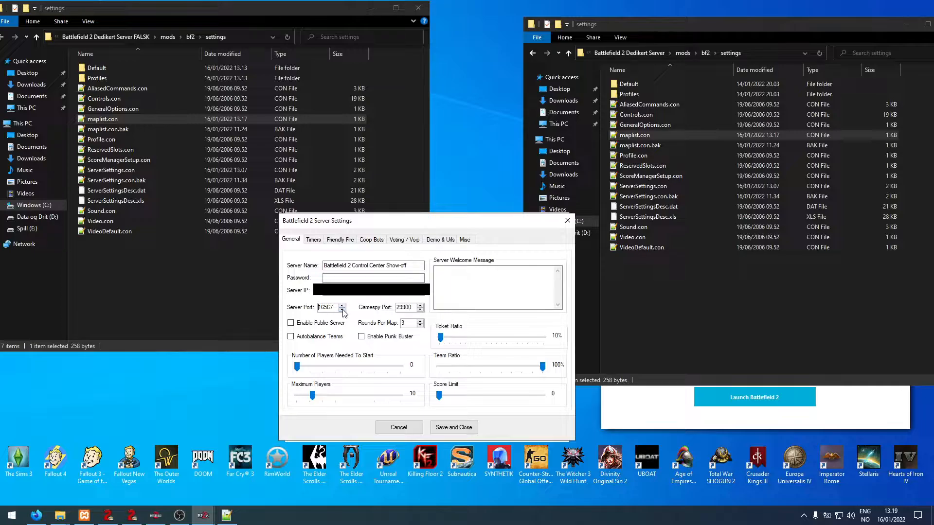
Lower the Start Delay timer slightly and open the friendly fire settings.
left_click(317, 241)
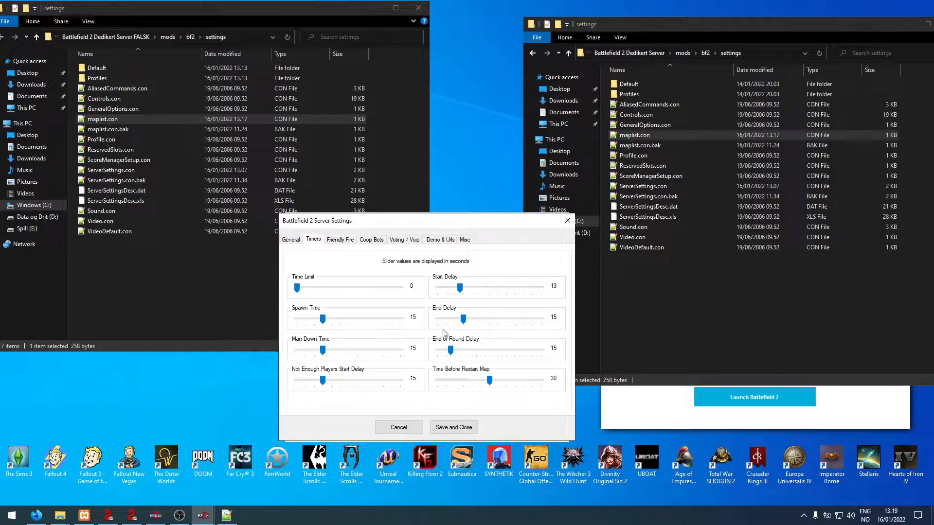
mouse_move(460, 288)
left_mouse_down()
mouse_move(477, 289)
mouse_move(450, 288)
mouse_move(540, 290)
mouse_move(455, 289)
left_mouse_up()
left_click(339, 242)
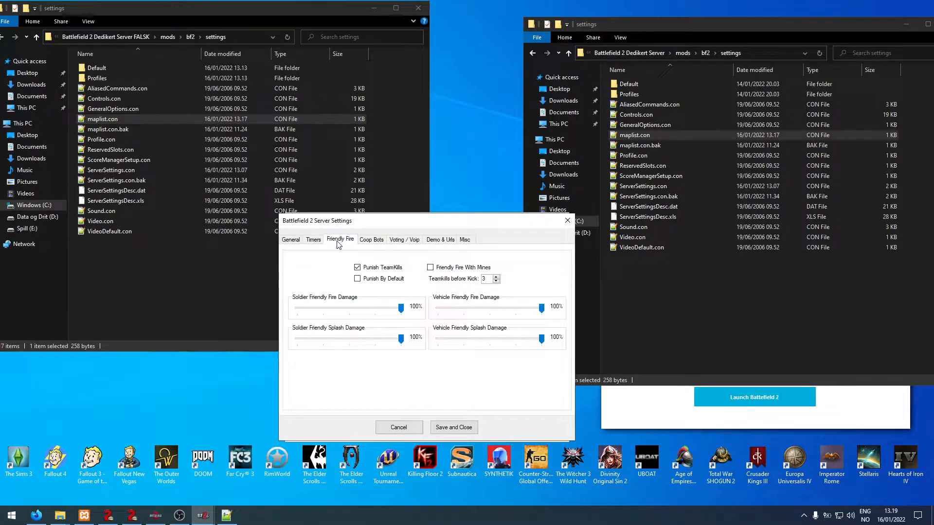
Look through the coop bot, voting and demo settings, and set the miscellaneous Radio Block Time to 15 seconds.
left_click(371, 240)
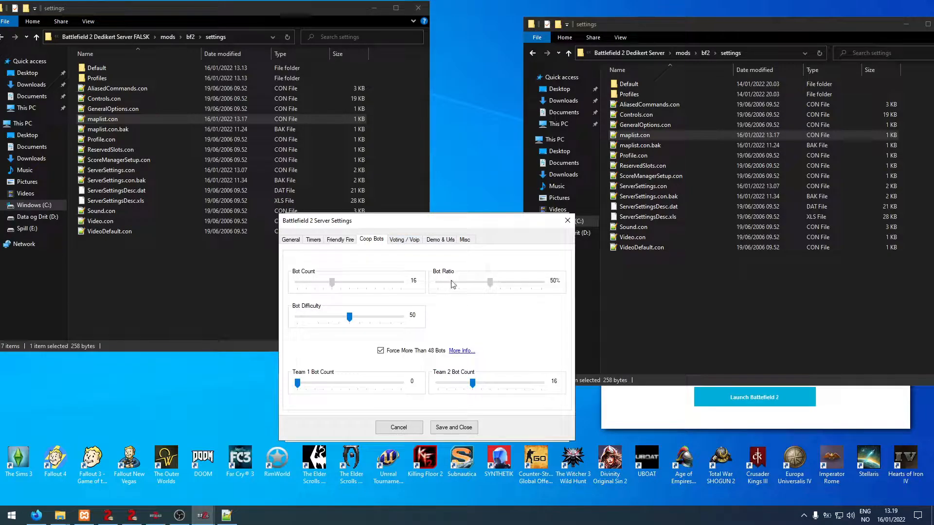
left_click(412, 244)
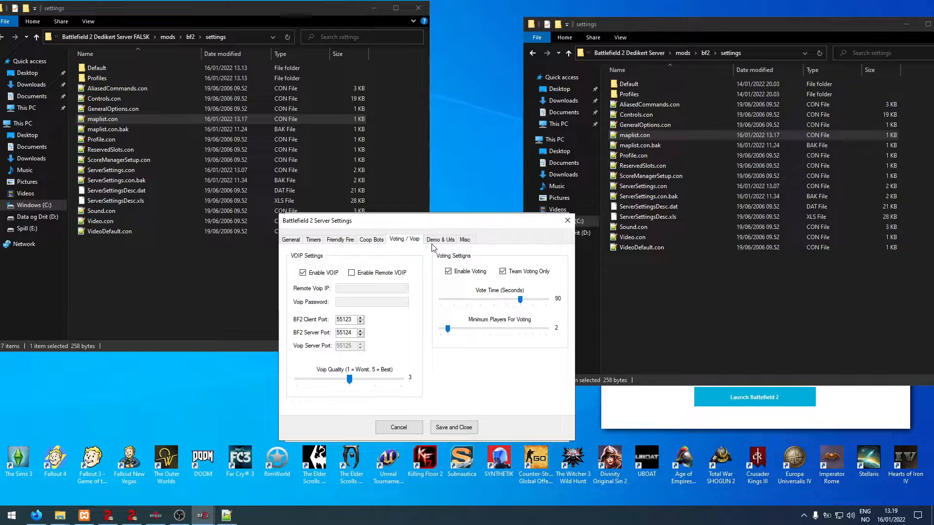
left_click(435, 243)
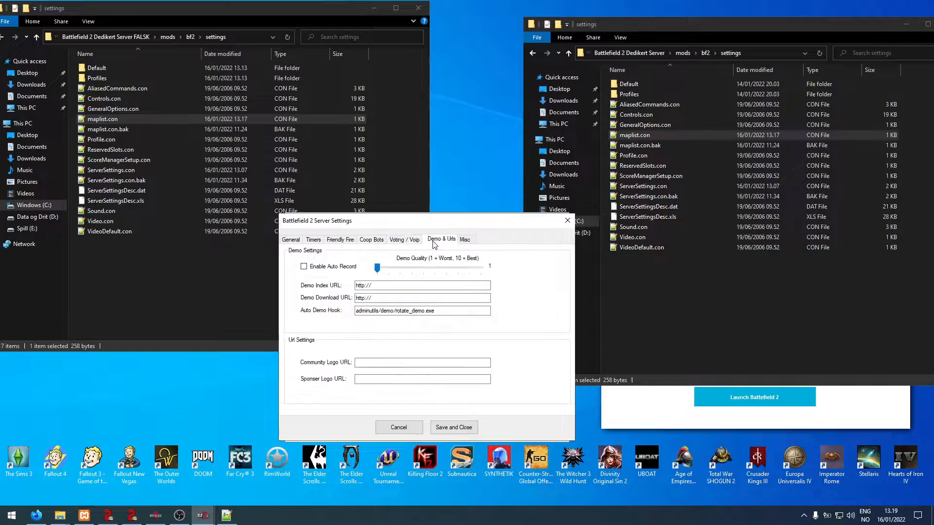
left_click(467, 243)
mouse_move(452, 319)
left_mouse_down()
mouse_move(463, 319)
mouse_move(440, 320)
left_mouse_up()
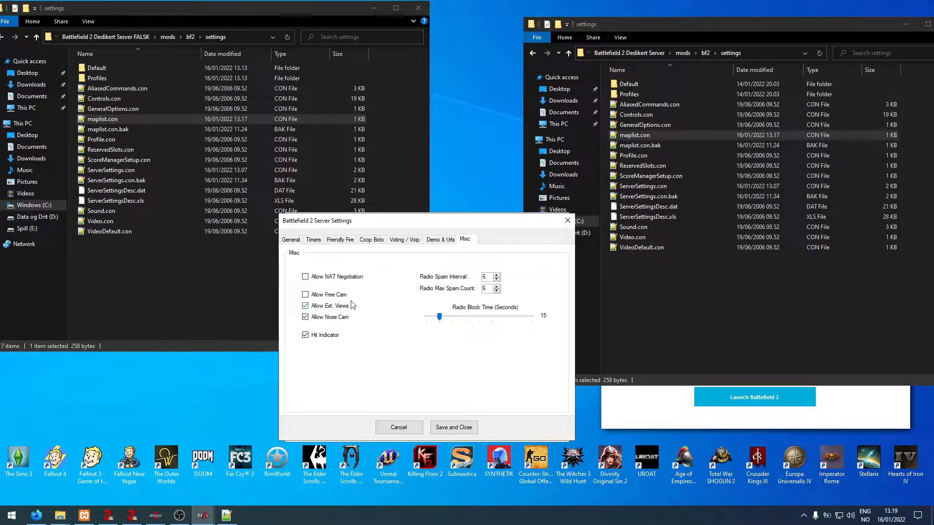
Return to the coop bot settings and toggle Force More Than 48 Bots off and back on.
left_click(430, 242)
left_click(407, 241)
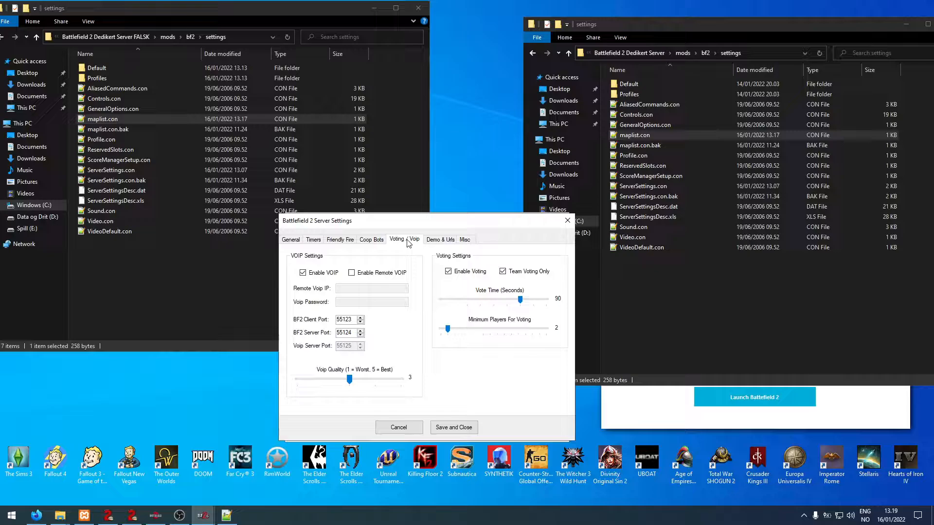
left_click(369, 241)
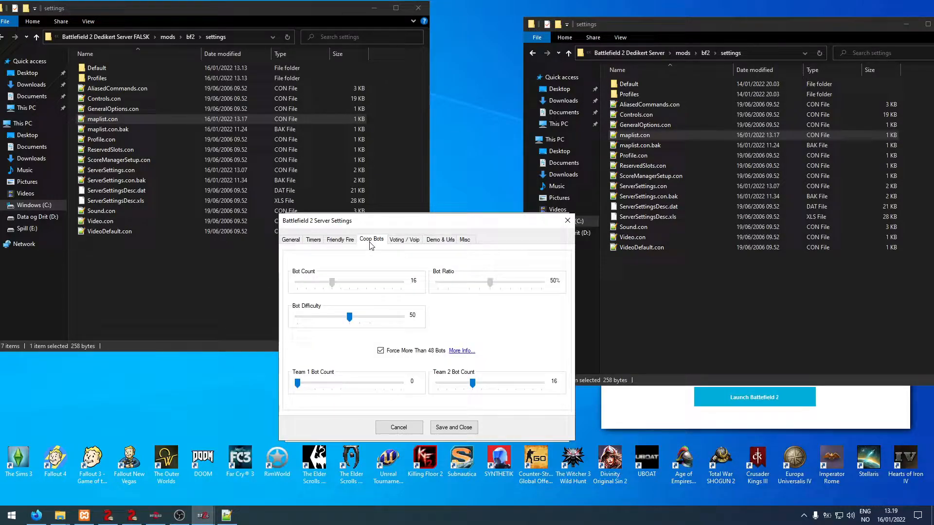
left_click(381, 350)
left_click_drag(331, 284, 331, 287)
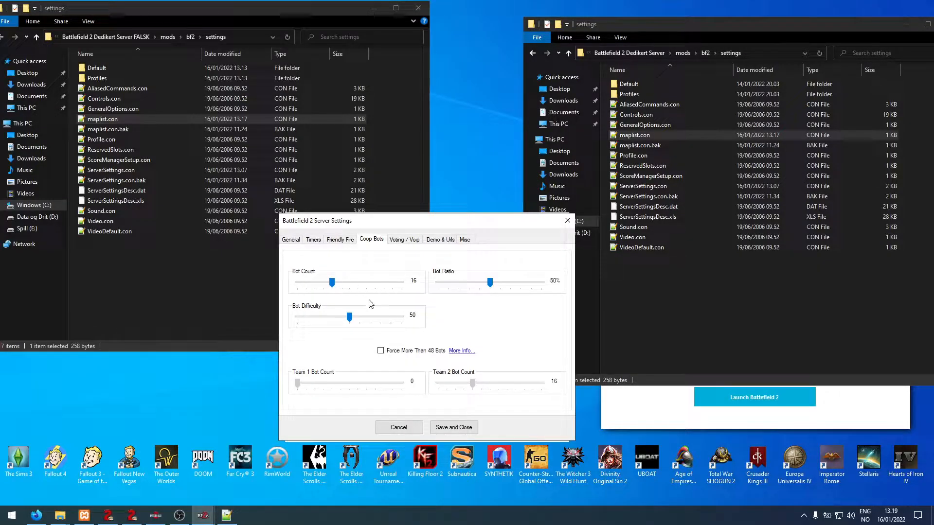
left_click(389, 357)
left_click(388, 356)
left_click(389, 357)
left_click(383, 352)
mouse_move(332, 283)
left_mouse_down()
mouse_move(436, 285)
mouse_move(334, 287)
left_mouse_up()
left_click(381, 351)
Set the Team 1 and Team 2 bot counts to 48 and the bot difficulty to 70, and save the server settings.
left_click_drag(298, 384, 402, 383)
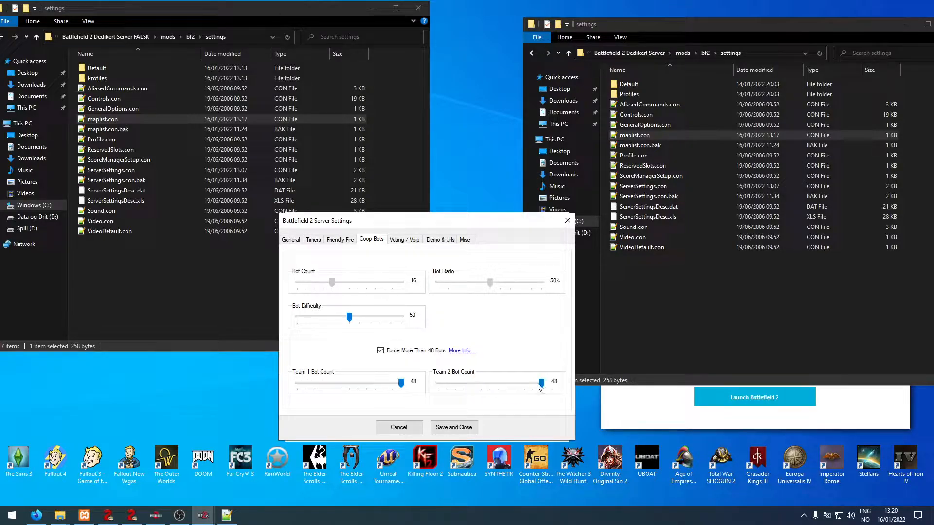
left_click_drag(539, 386, 569, 385)
left_click(344, 317)
left_click_drag(339, 320, 372, 318)
left_click(459, 429)
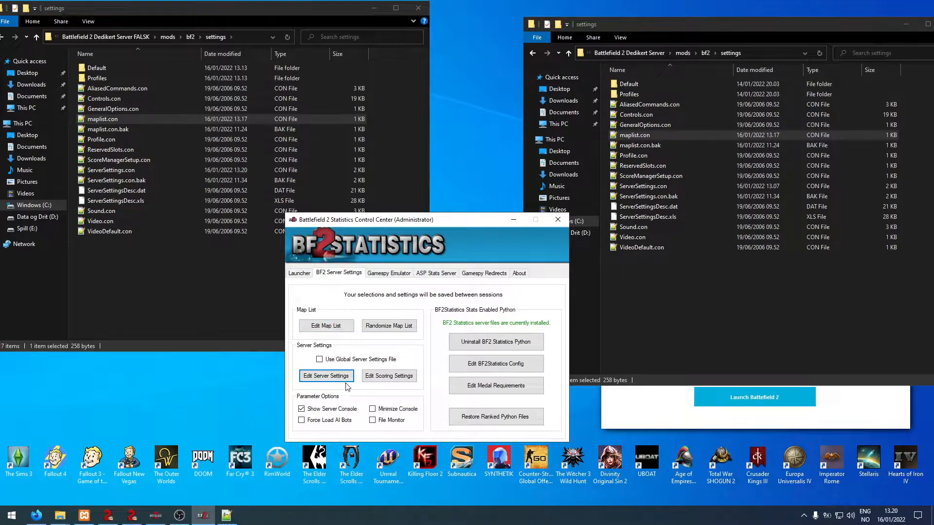
Copy ServerSettings.con from the FALSK server's settings folder to the real server's settings folder, replacing the existing file.
left_click(131, 170)
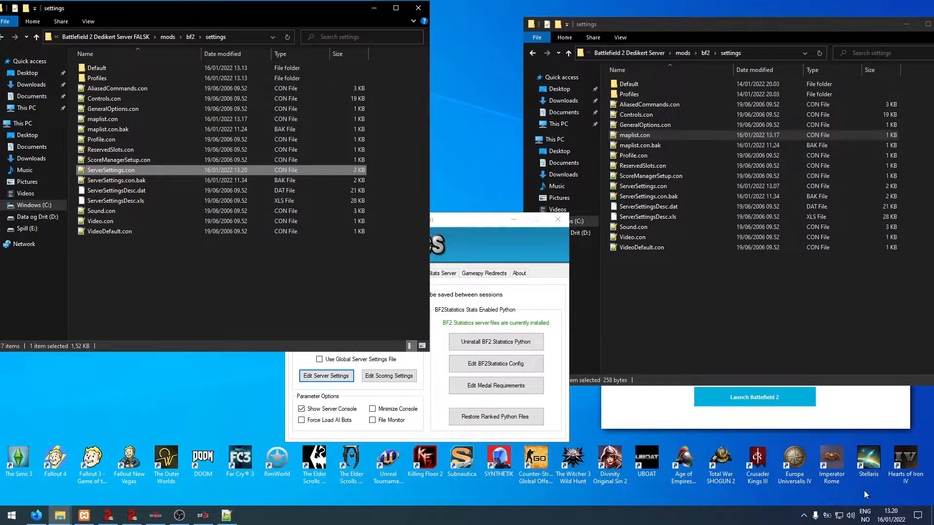
left_click(674, 326)
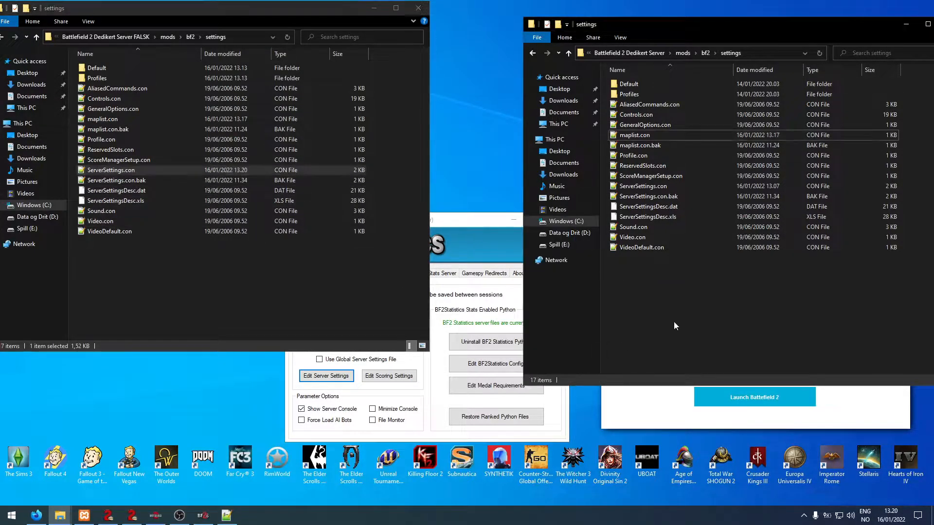
key("ctrl+v")
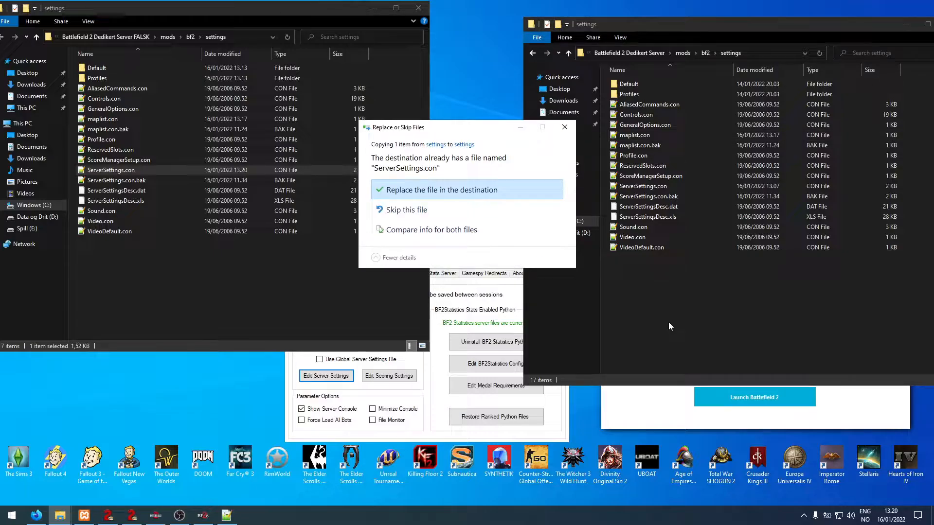
left_click(462, 195)
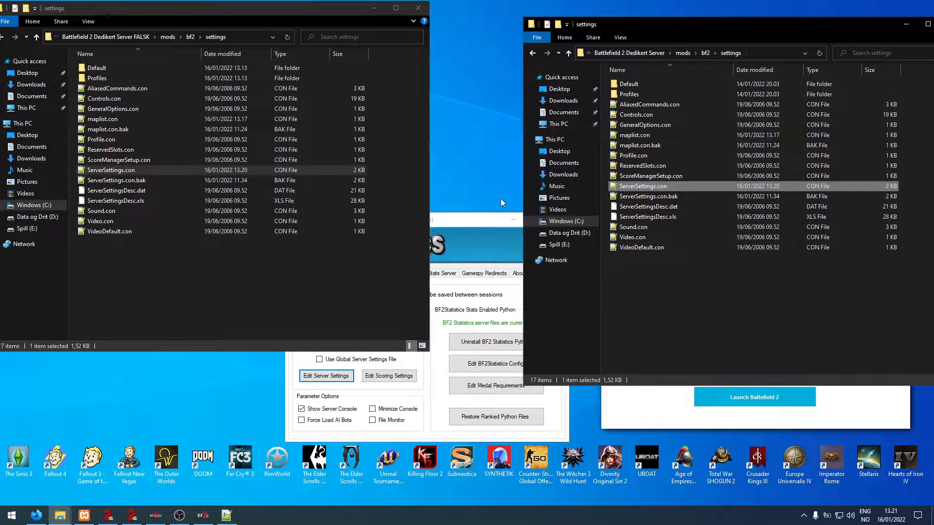
Open the mods\bf2\ai folder of both the FALSK server and the real server.
left_click(190, 36)
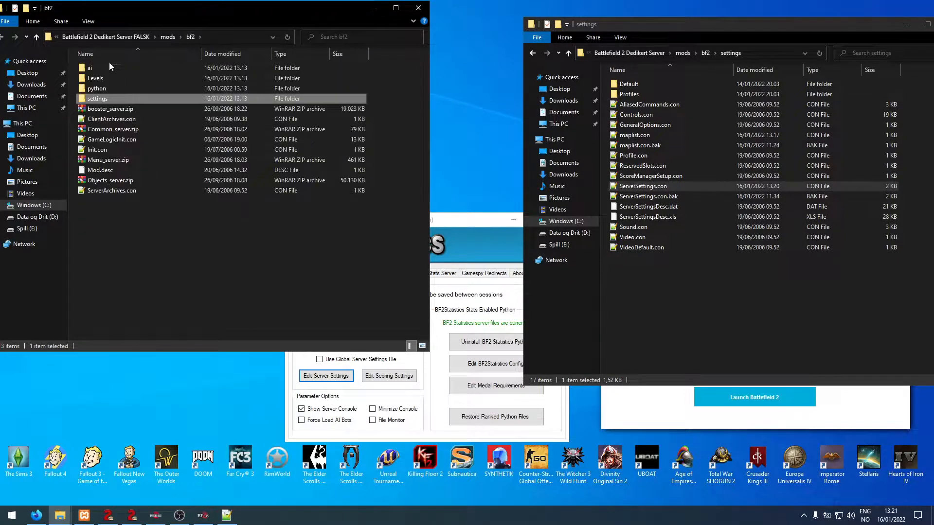
left_click(101, 68)
double_click(101, 67)
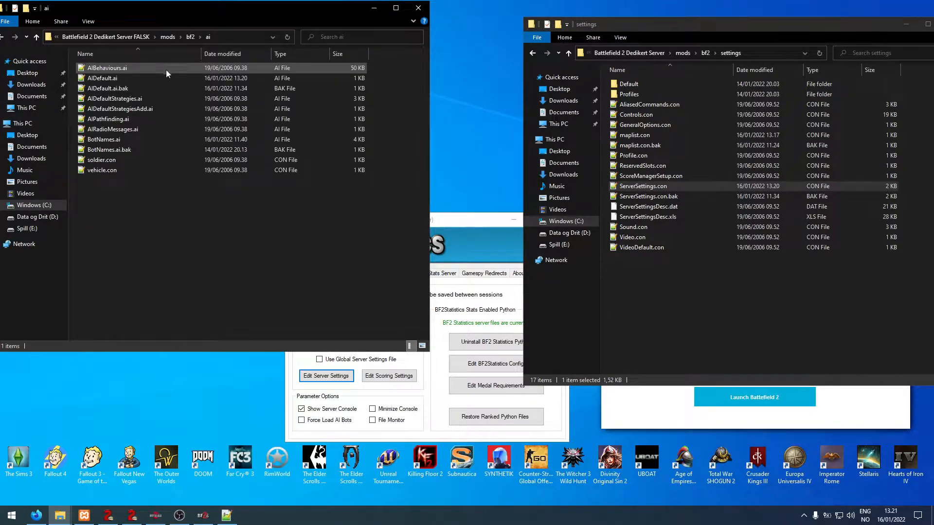
left_click(703, 53)
double_click(625, 86)
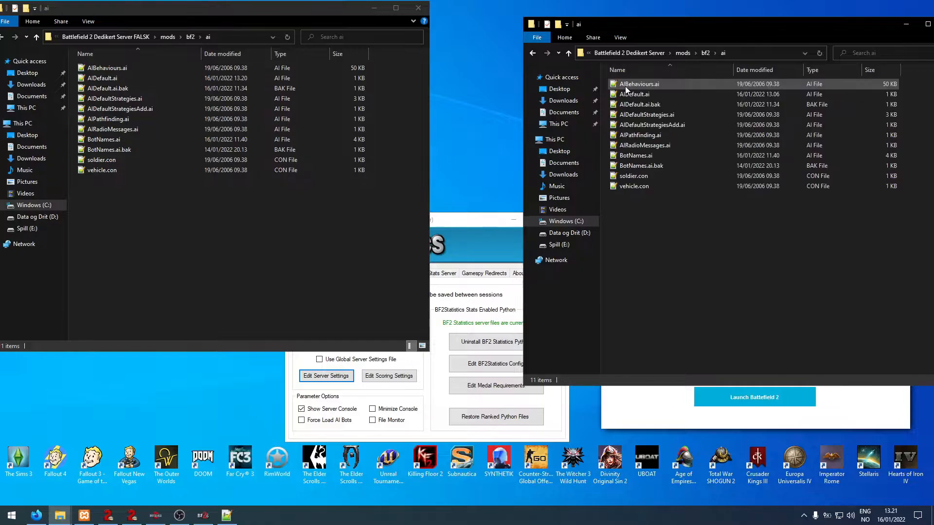
Open the FALSK server's AIDefault.ai in Notepad++, check the maximum bots and bot skill lines, and close that file.
left_click(237, 80)
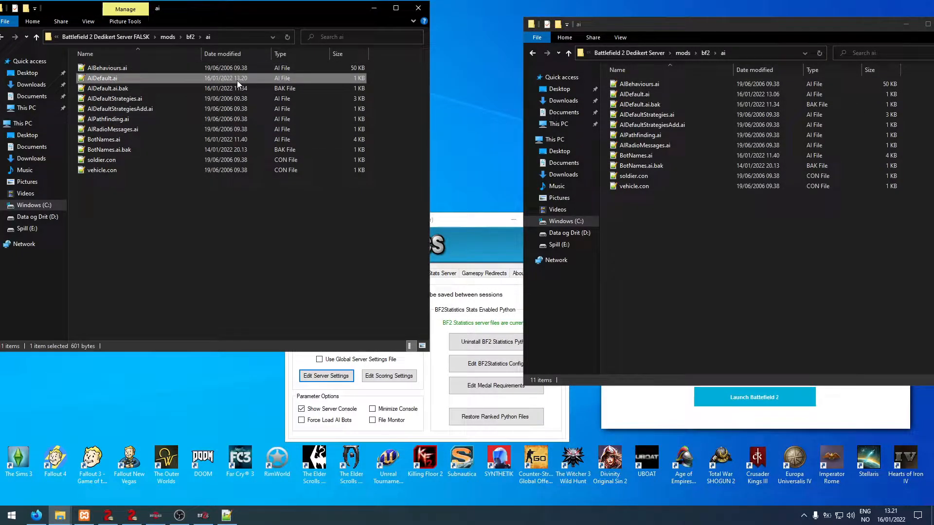
double_click(238, 81)
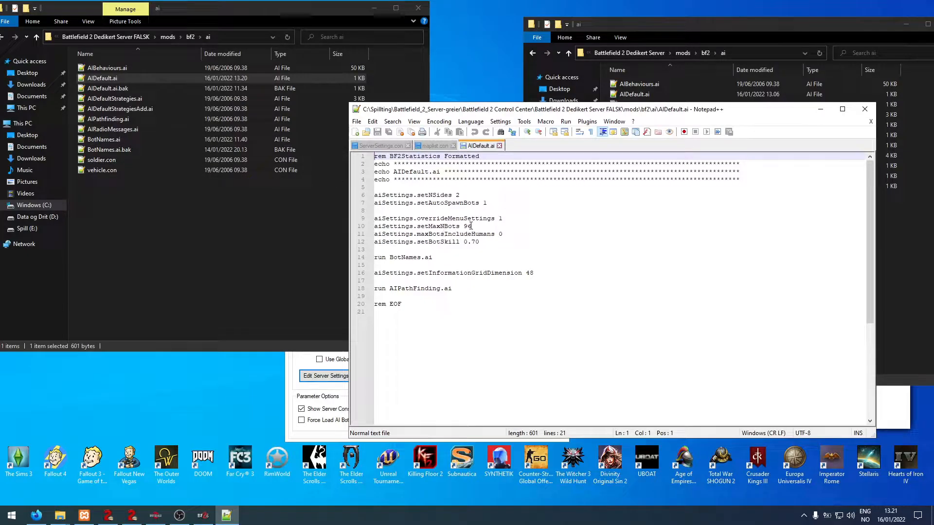
left_click(471, 227)
left_click_drag(470, 226, 376, 228)
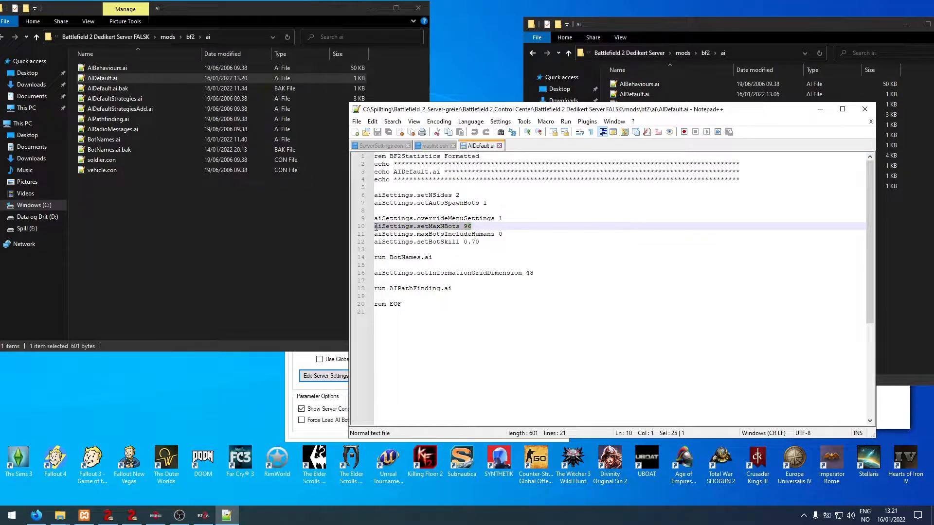
key("End")
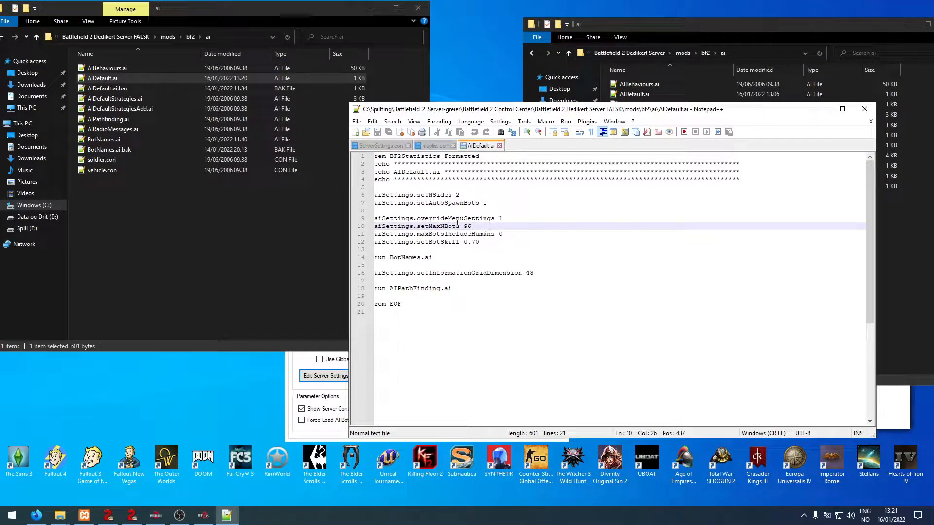
left_click(496, 242)
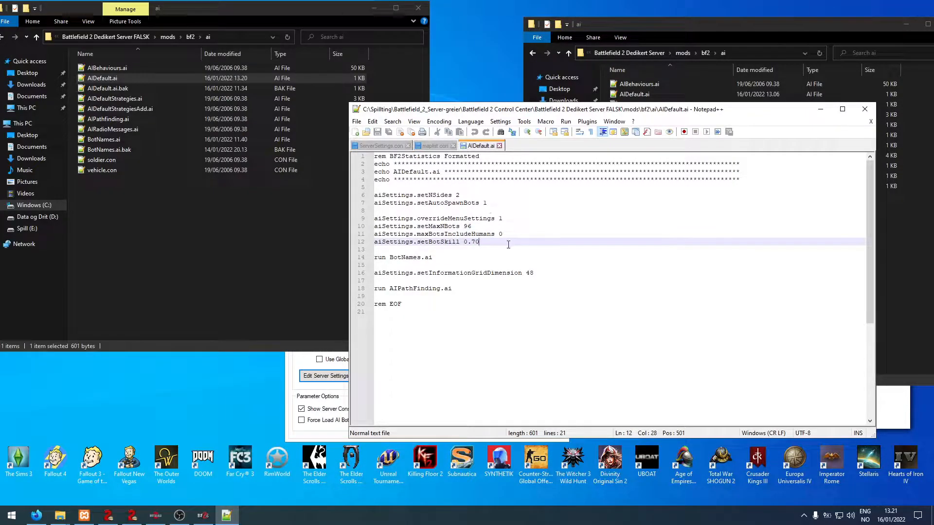
left_click(499, 145)
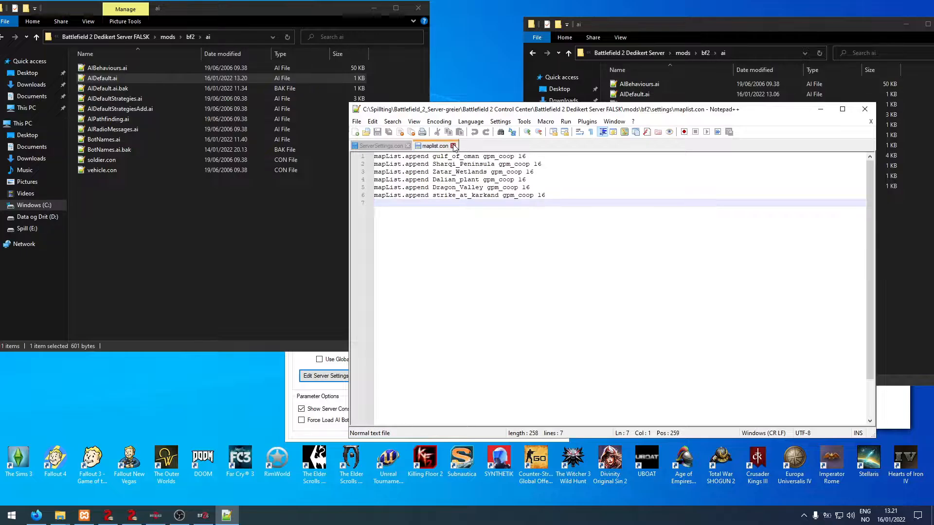
Close maplist.con and ServerSettings.con in Notepad++, discarding the unsaved changes, and exit the editor.
left_click(452, 145)
left_click(540, 299)
left_click(408, 146)
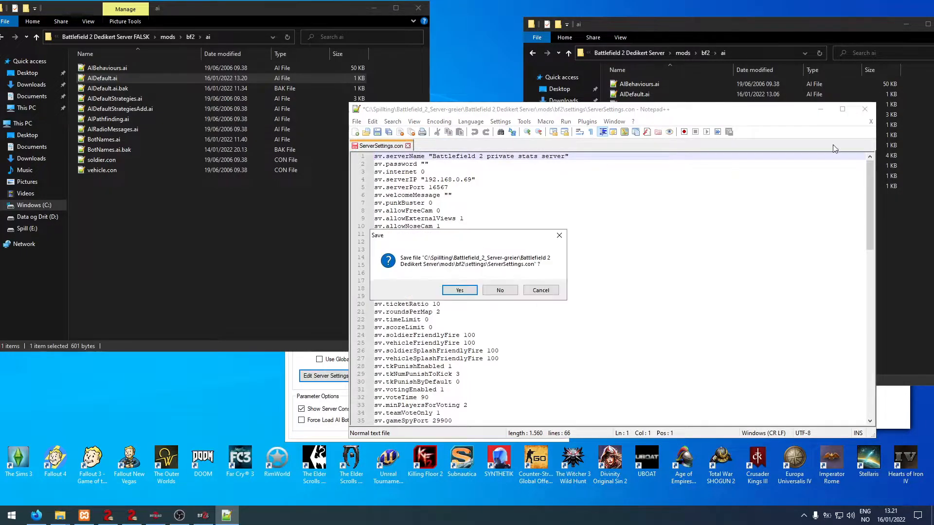
left_click(505, 289)
left_click(865, 110)
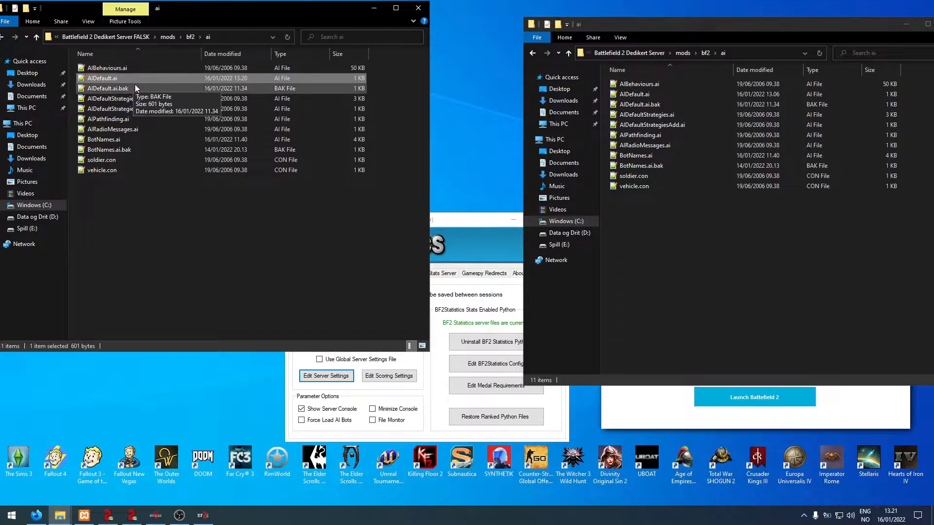
Copy AIDefault.ai from the FALSK server's ai folder to the real server's ai folder, replacing the existing file.
left_click(683, 239)
key("ctrl+v")
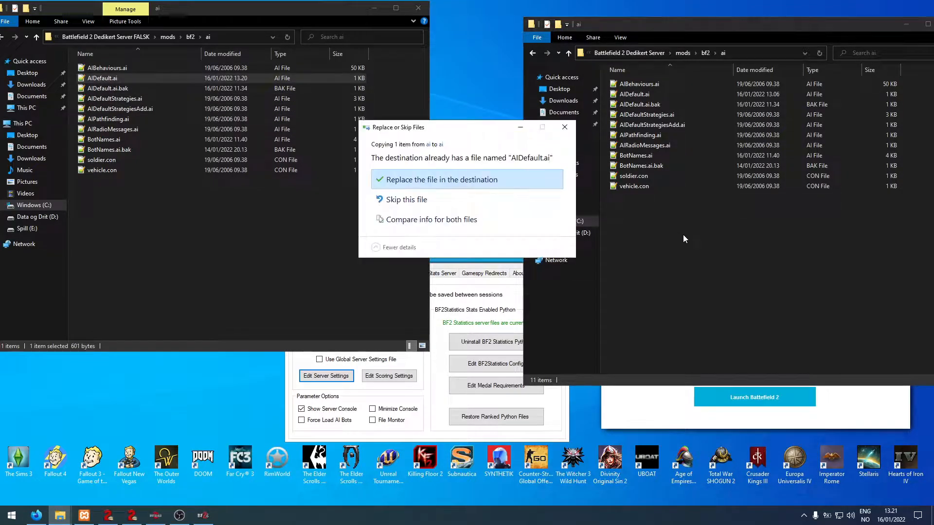
left_click(467, 188)
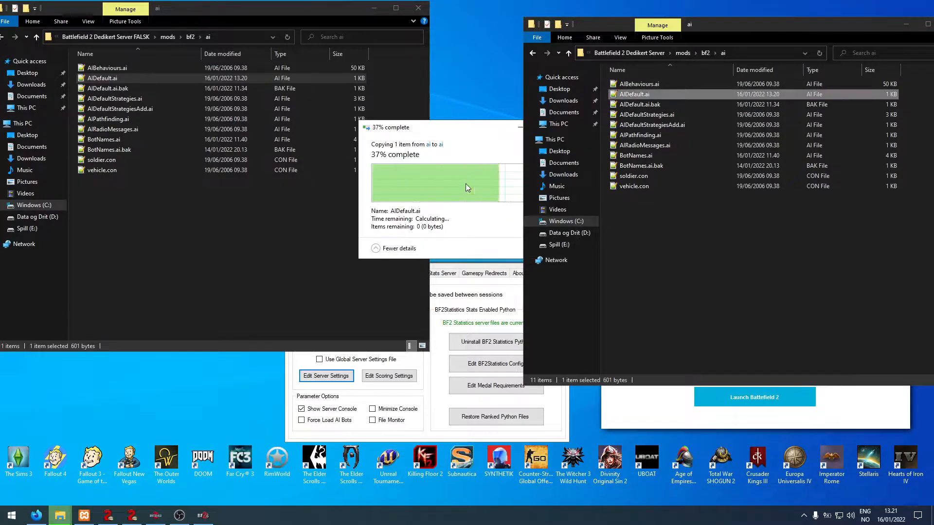
Minimize the BF2Statistics Control Center window and check the running Gamespy emulator consoles.
left_click(462, 221)
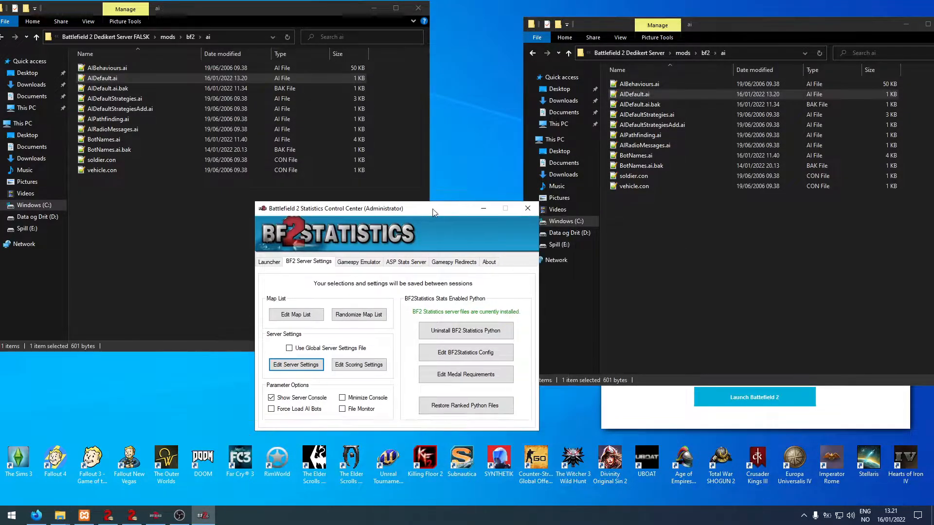
left_click_drag(462, 221, 460, 189)
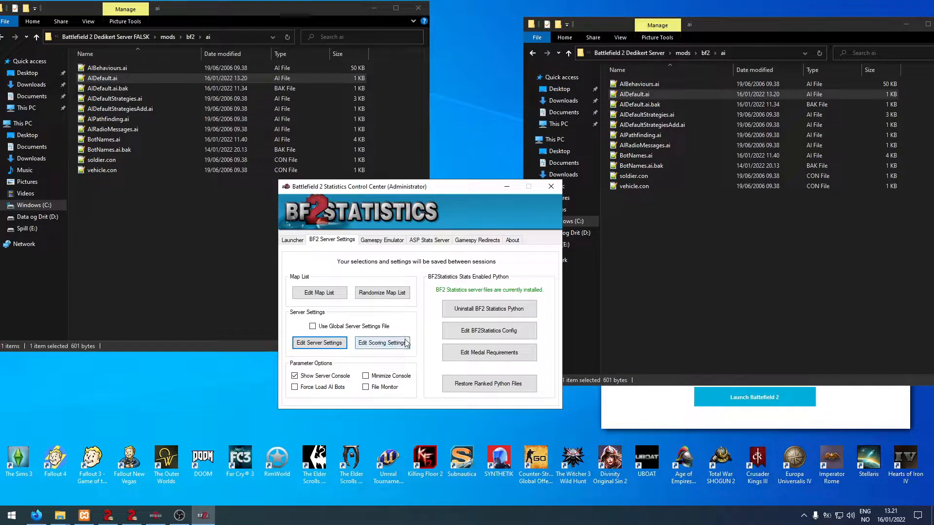
left_click(204, 515)
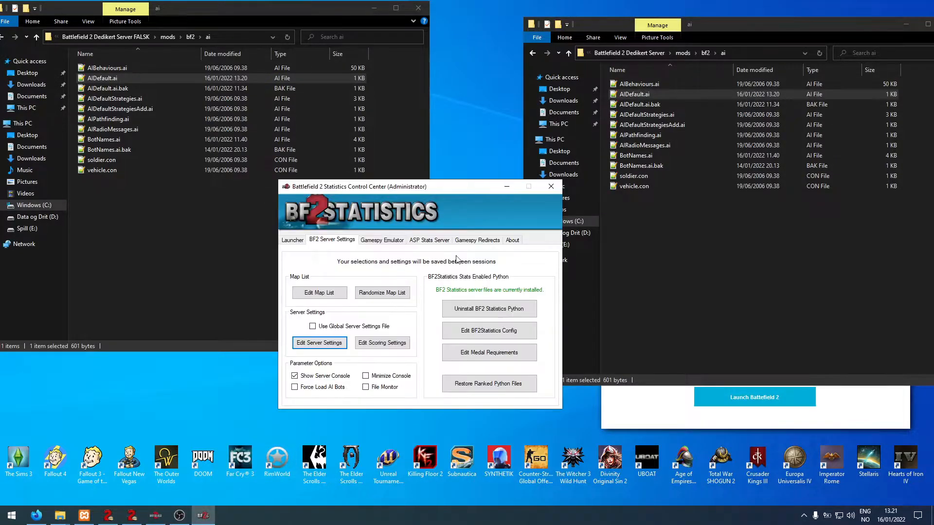
left_click(477, 240)
left_click(506, 187)
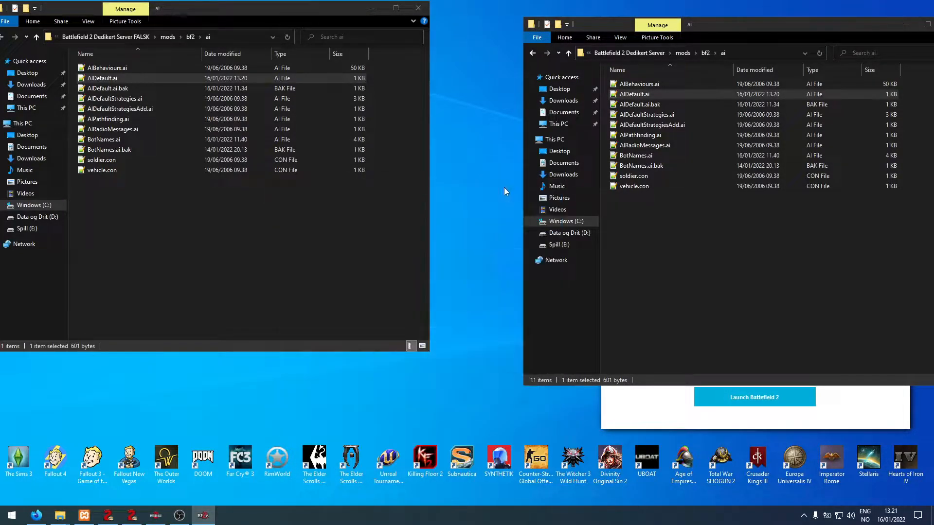
left_click(108, 519)
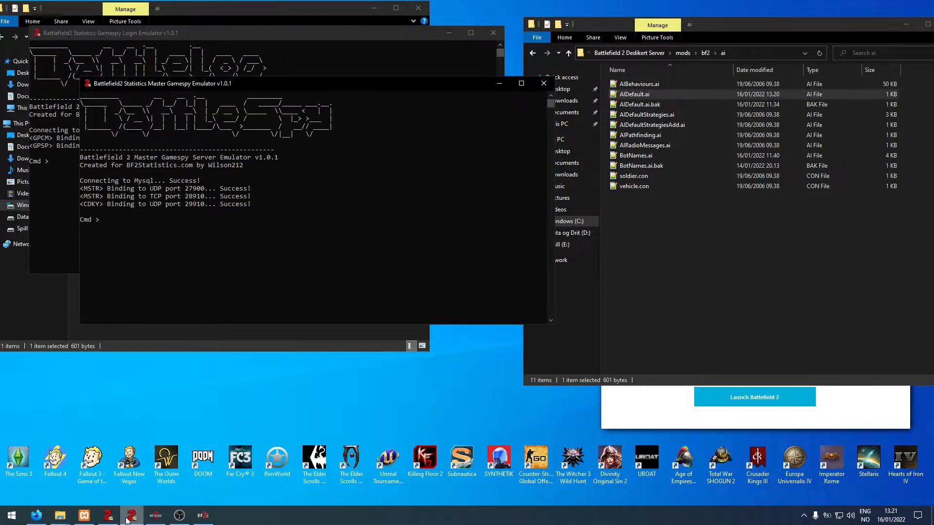
left_click(108, 518)
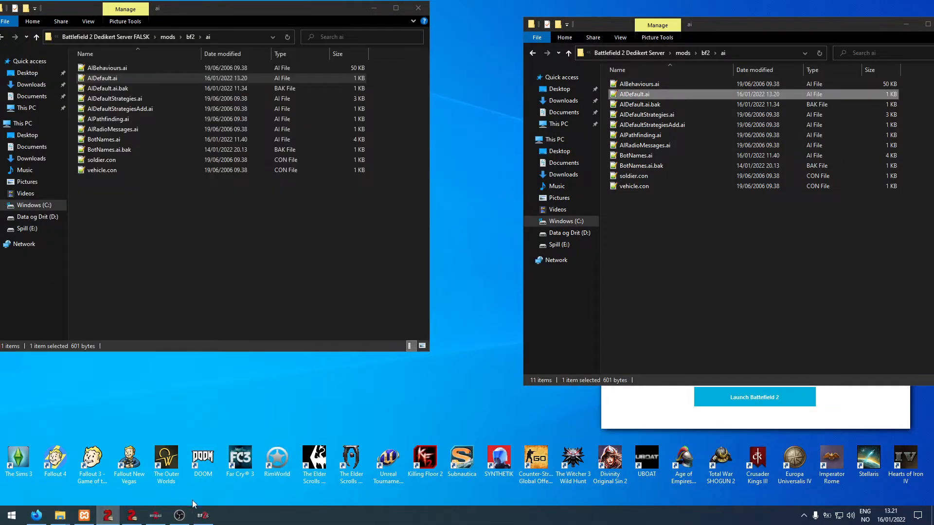
Minimize the FALSK server folder window and open the Spillting folder on drive C: in a new Explorer window.
left_click(374, 8)
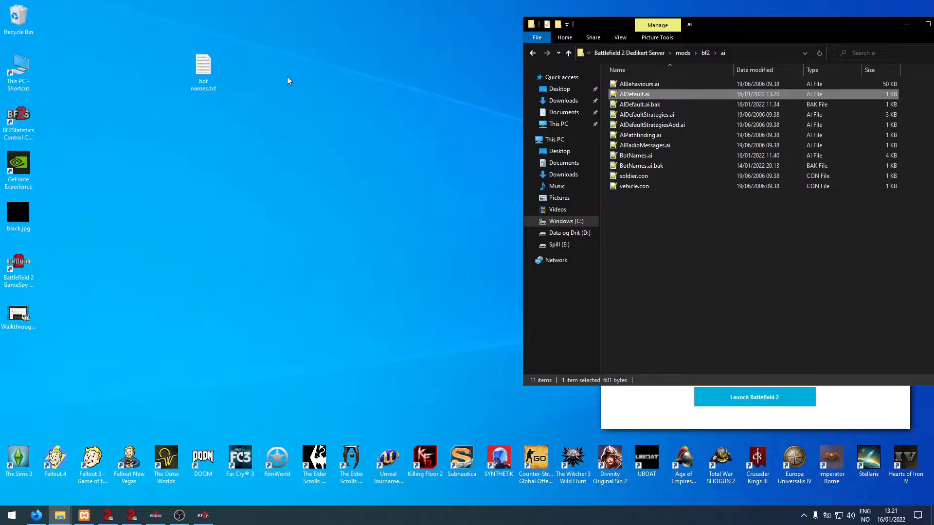
double_click(19, 71)
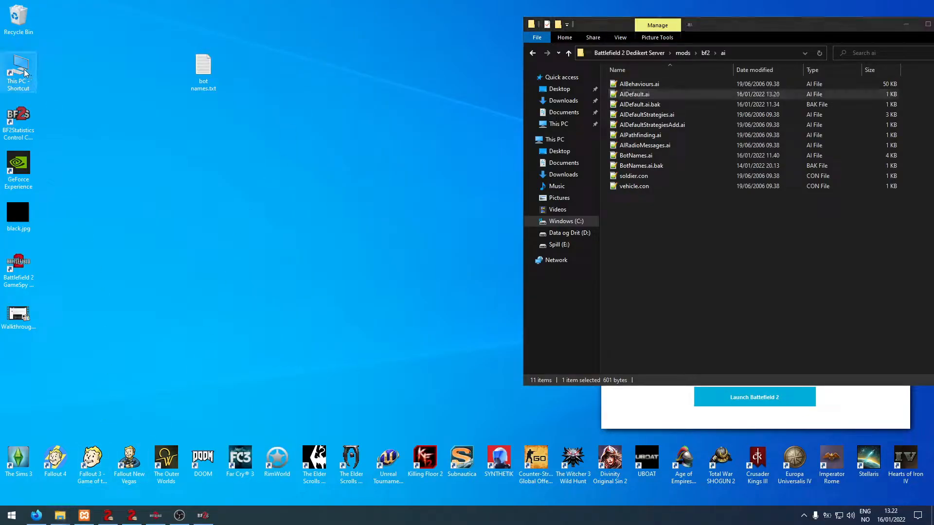
left_click(157, 181)
double_click(156, 180)
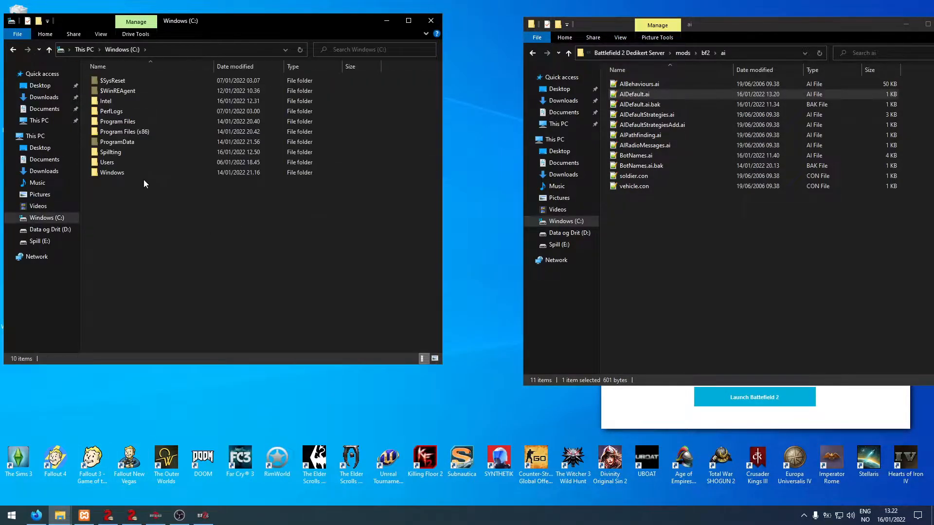
double_click(132, 150)
left_click_drag(173, 25, 404, 164)
Bring back the FALSK server's ai folder window and open the Battlefield_2_Server-greier folder inside Spillting.
mouse_move(59, 514)
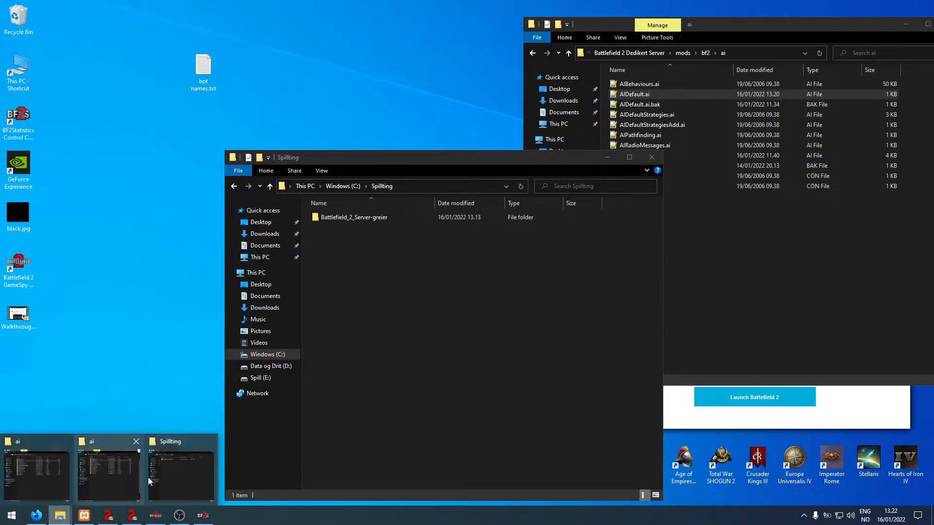
left_click(48, 473)
left_click(443, 317)
left_click_drag(427, 176, 511, 287)
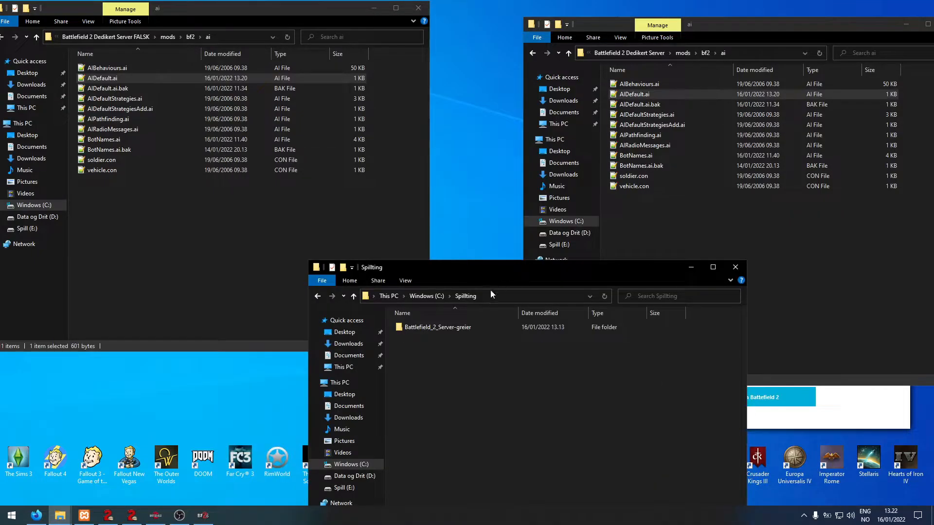
double_click(435, 325)
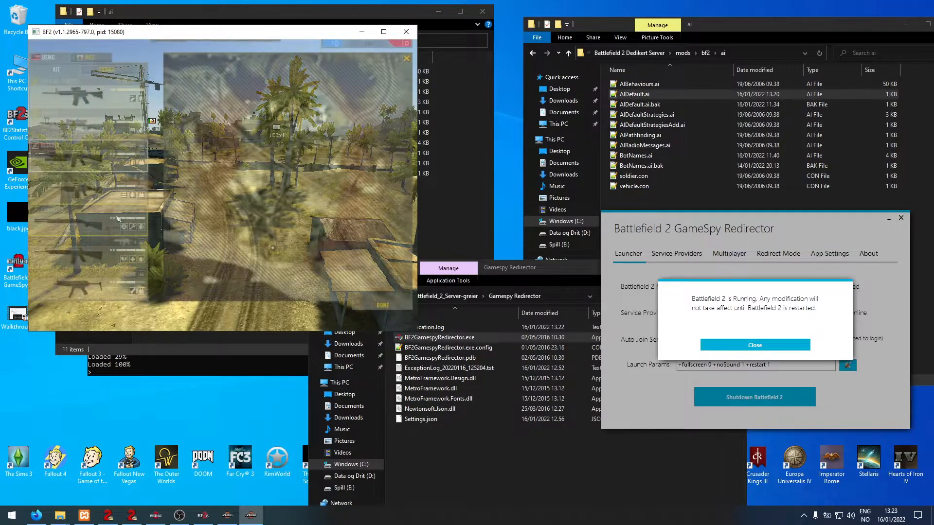
Choose the southernmost spawn point and the Special Forces kit in Battlefield 2, spawn, and move forward.
left_click(274, 249)
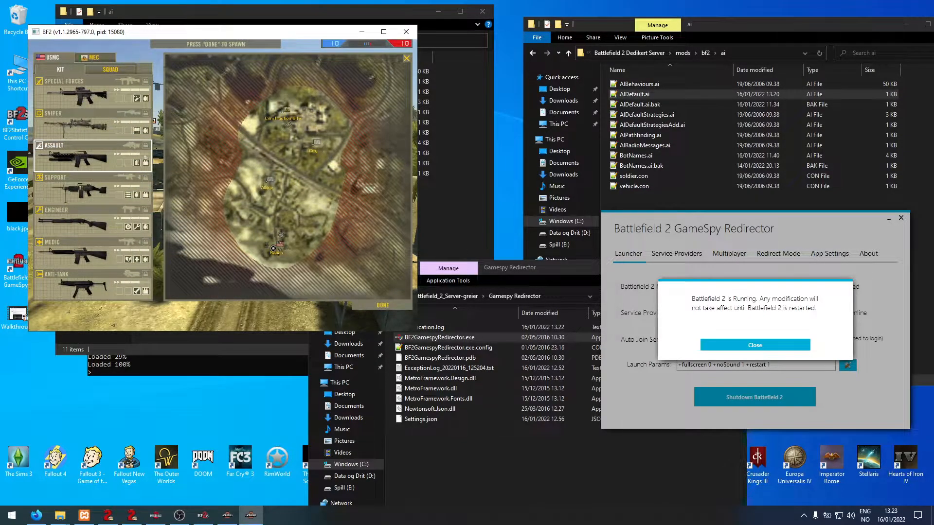
left_click(138, 93)
key("Return")
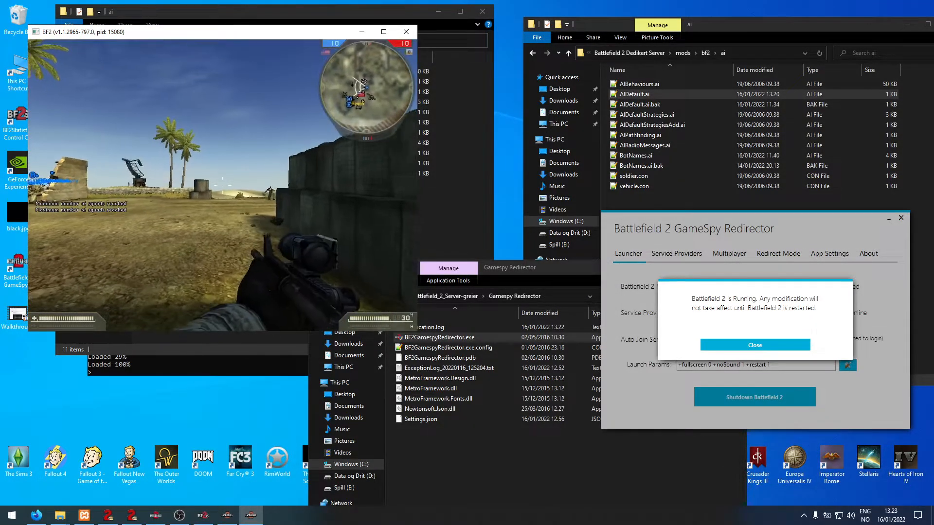
key("w")
key("w")
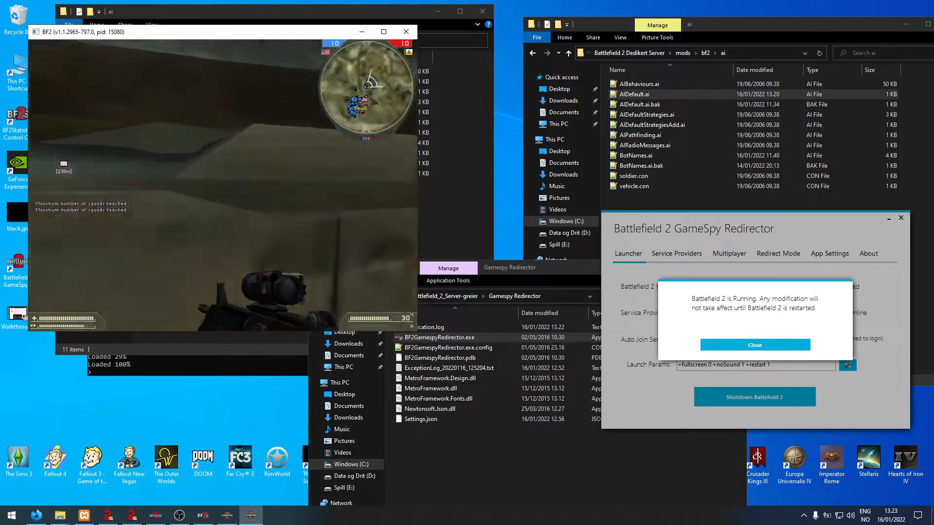
Check the player scoreboard and the battlefield map, and fire the tank's gun at the enemy bots.
key("Tab")
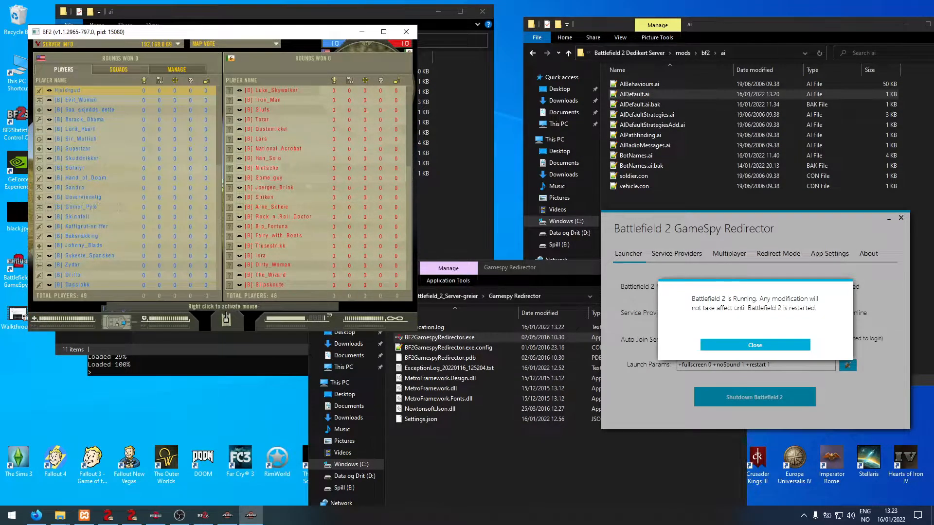
key("Tab")
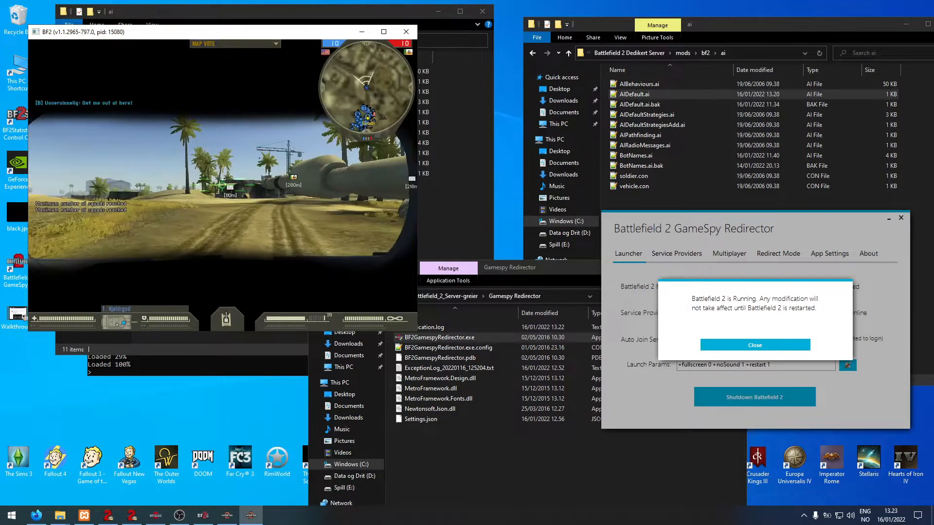
key("Tab")
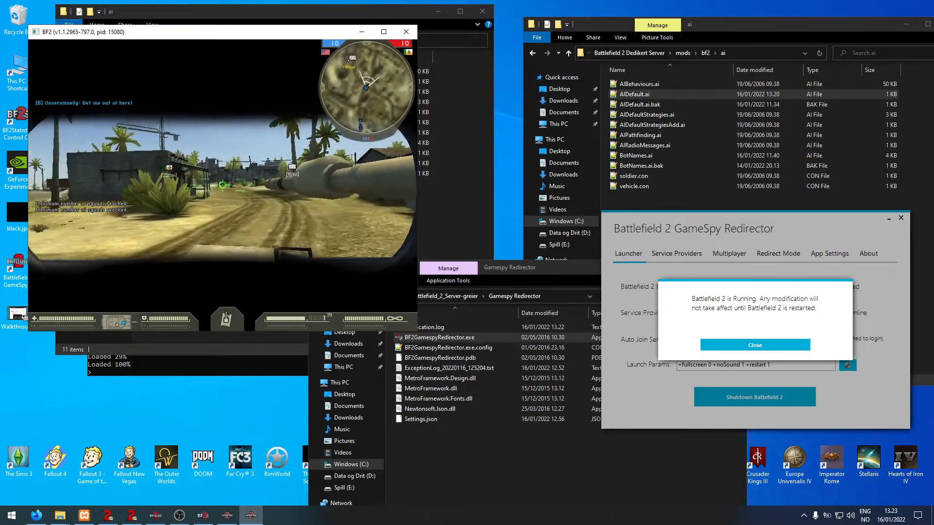
key("m")
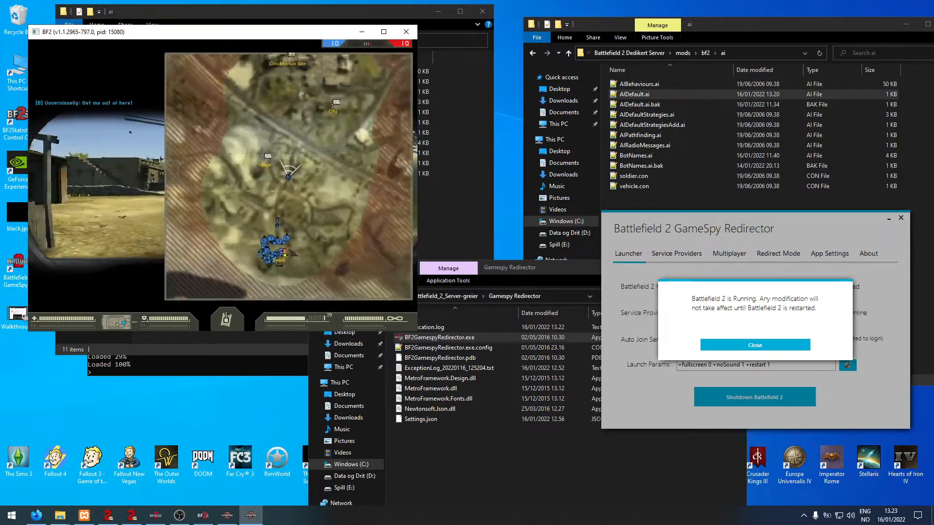
key("m")
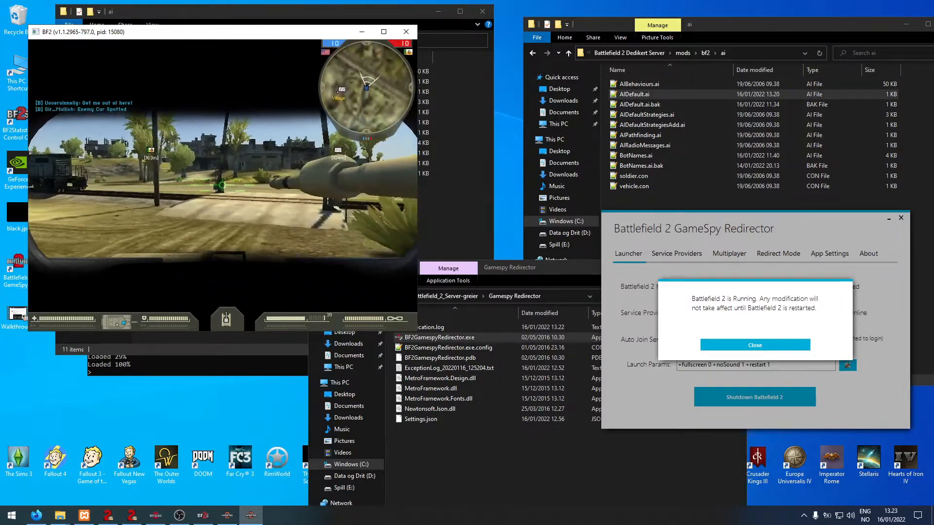
left_click(222, 185)
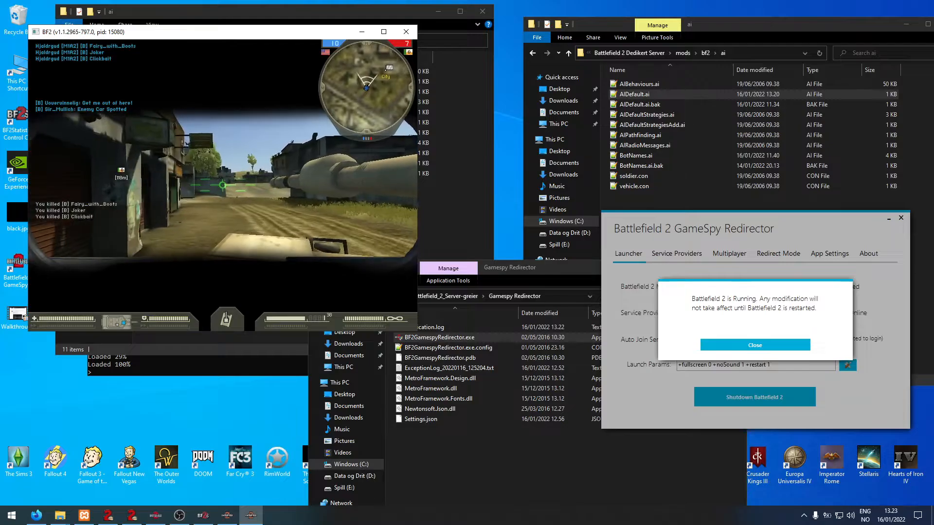
left_click(222, 185)
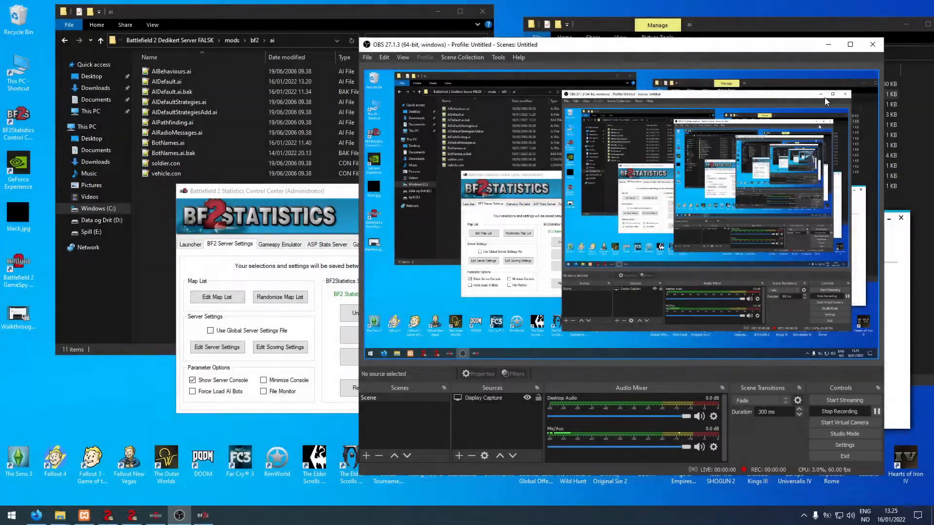
Open the scoring settings in BF2Statistics Control Center, agree to format scoringCommon.py, and view the AI bot and player scoring values.
left_click(827, 45)
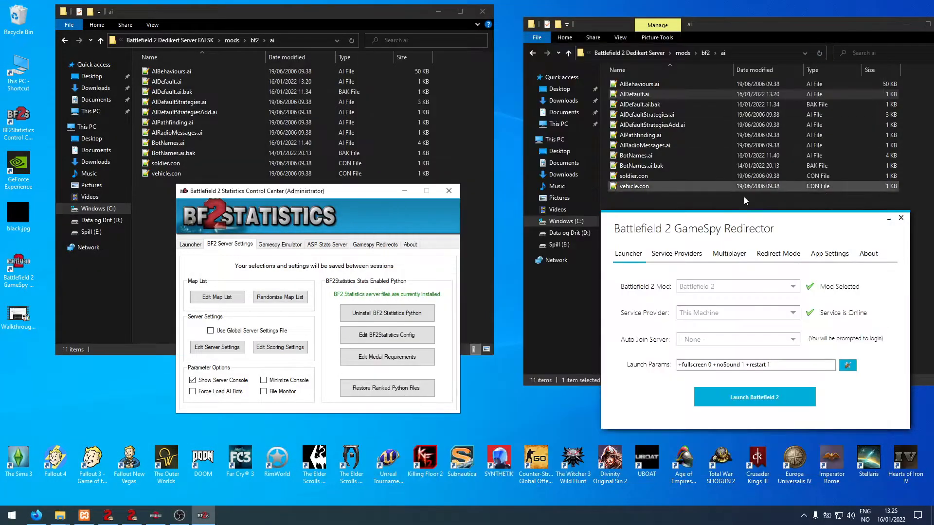
left_click(507, 380)
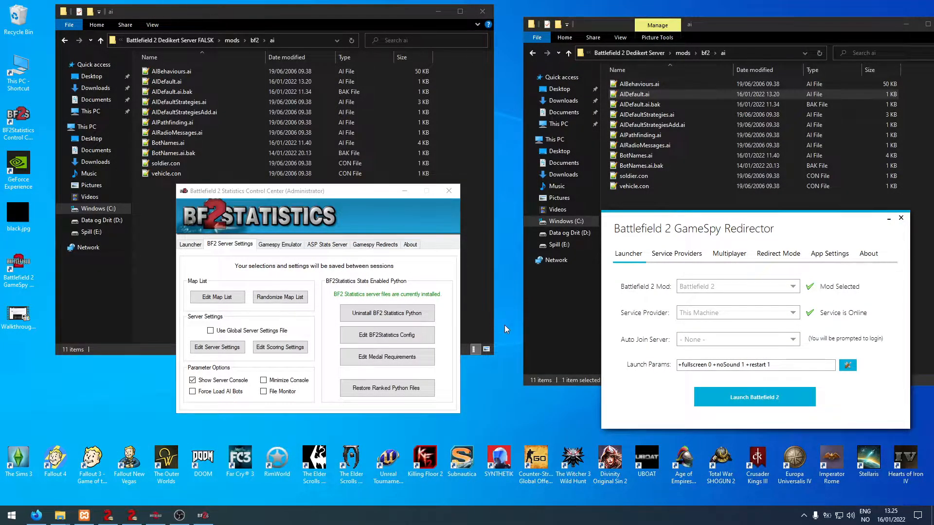
left_click(282, 353)
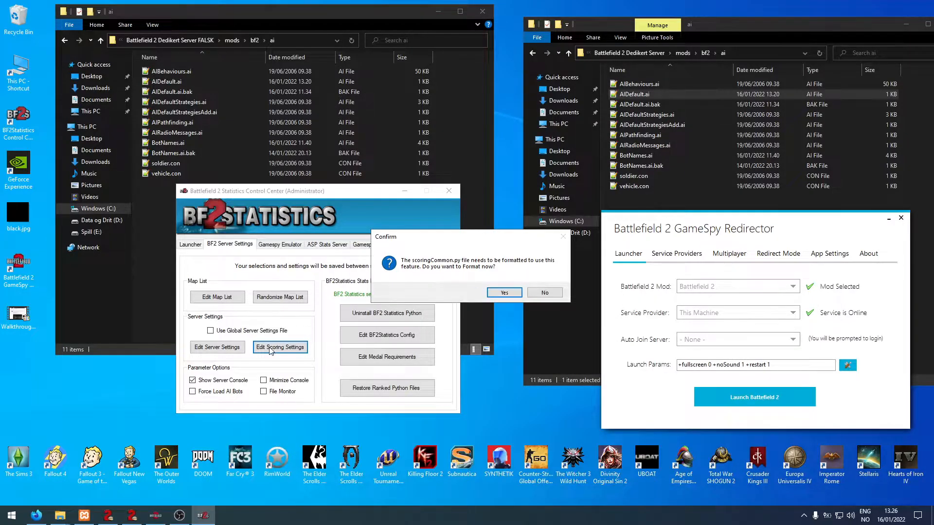
left_click(268, 191)
left_click(510, 294)
left_click(498, 293)
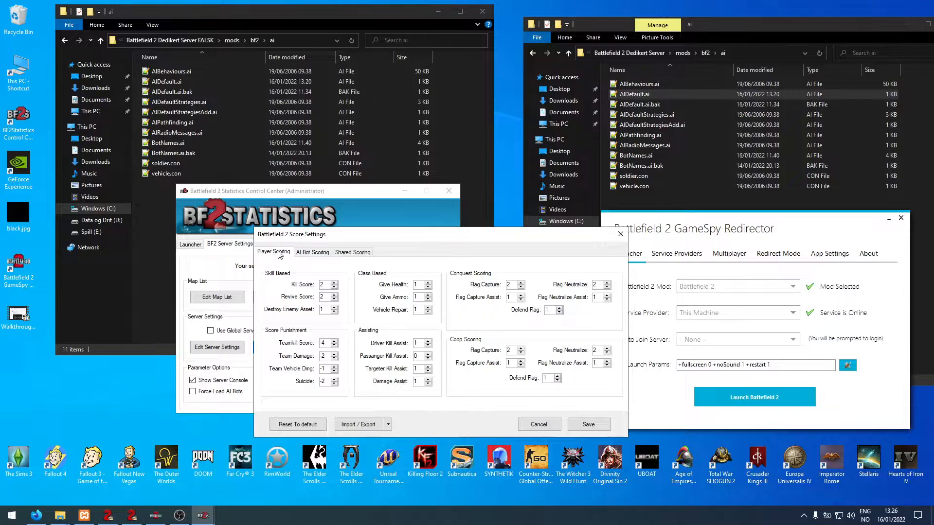
left_click(311, 257)
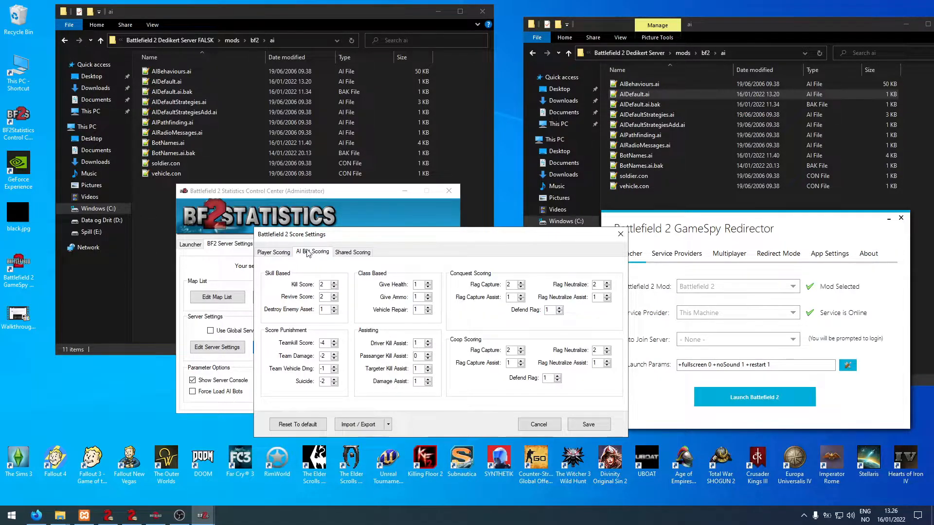
left_click(273, 254)
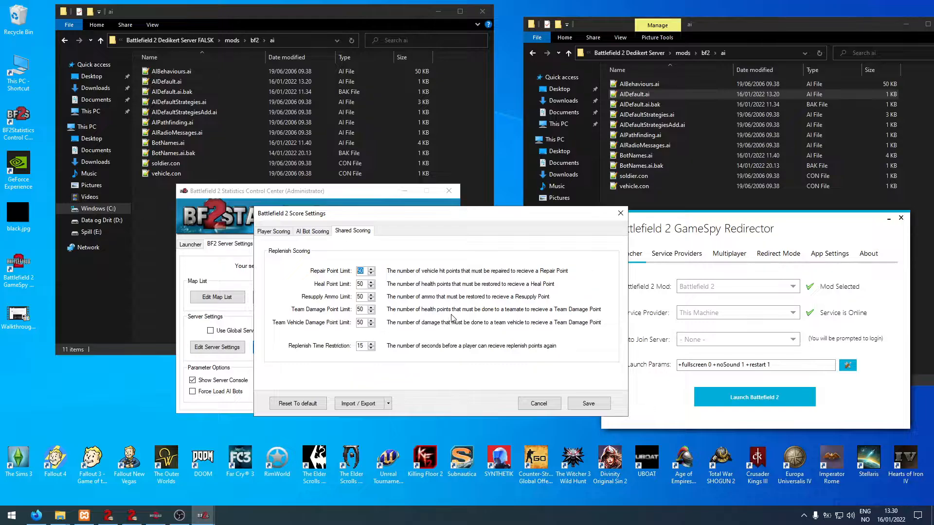
Compare the kill, punishment, assist and flag scores set for AI bots with those set for players.
left_click(317, 234)
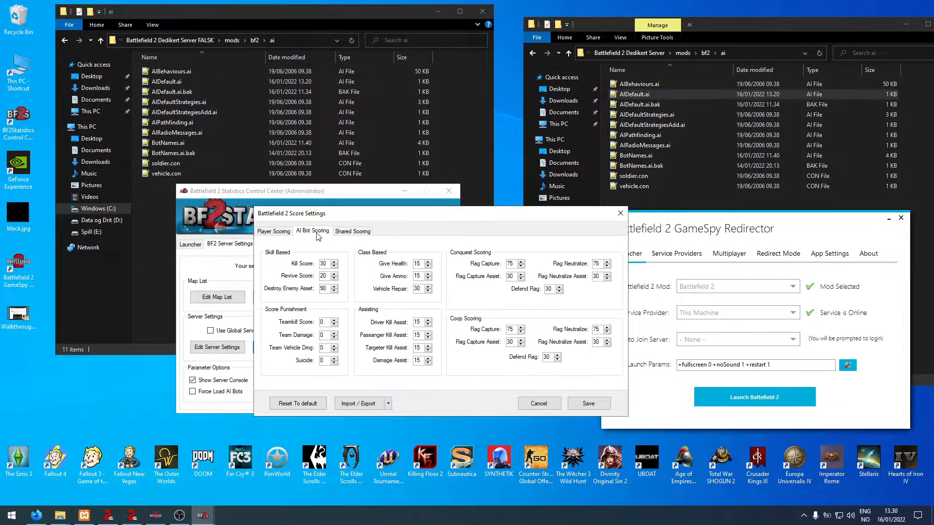
left_click(280, 233)
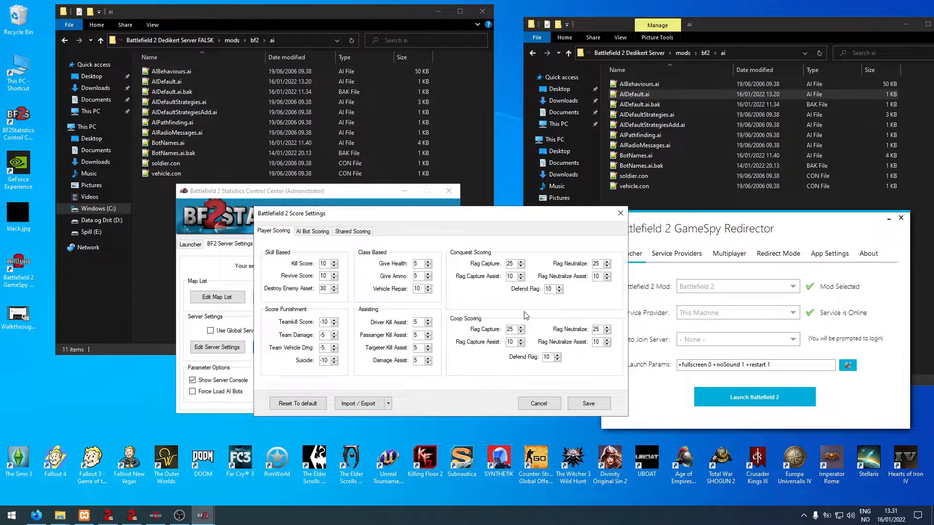
left_click(315, 233)
left_click(281, 232)
left_click(306, 232)
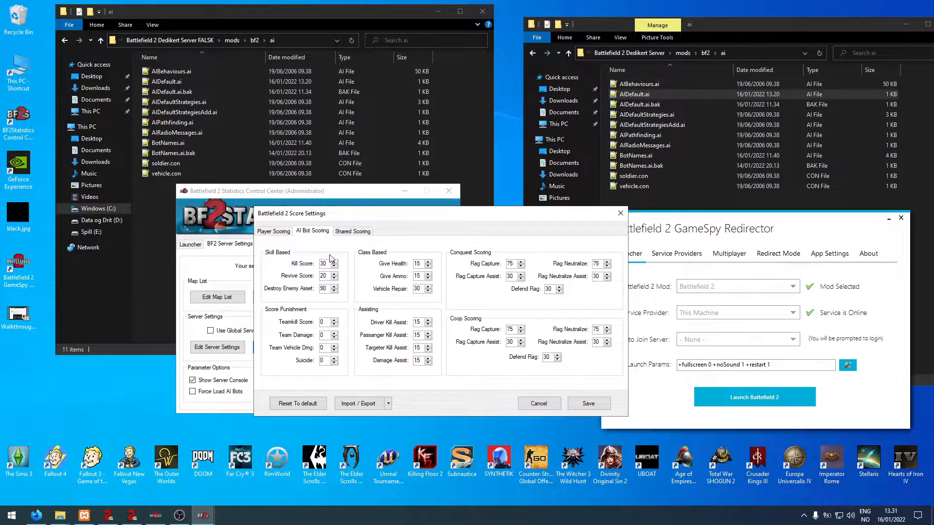
left_click(308, 233)
left_click(272, 232)
left_click(311, 232)
left_click(277, 231)
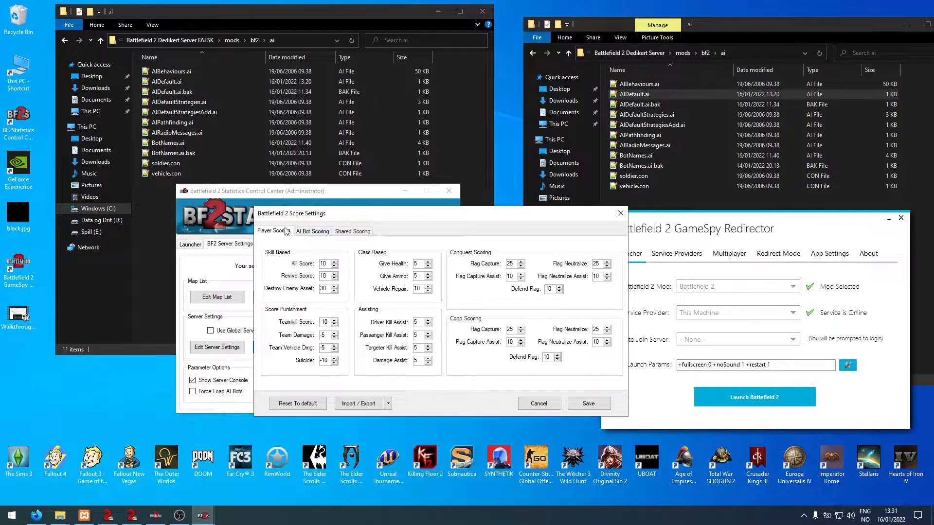
left_click(308, 232)
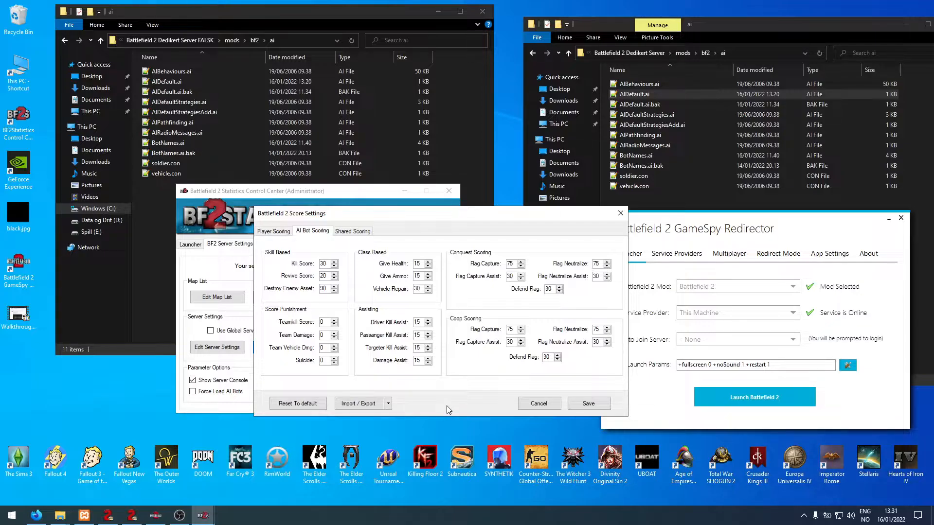
left_click(284, 234)
left_click(302, 232)
left_click(274, 232)
left_click(300, 231)
left_click(275, 232)
left_click(299, 231)
left_click(278, 232)
left_click(303, 232)
left_click(283, 234)
left_click(302, 233)
left_click(279, 233)
left_click(314, 232)
left_click(281, 235)
left_click(312, 233)
left_click(285, 234)
left_click(314, 232)
left_click(275, 233)
left_click(313, 233)
left_click(287, 233)
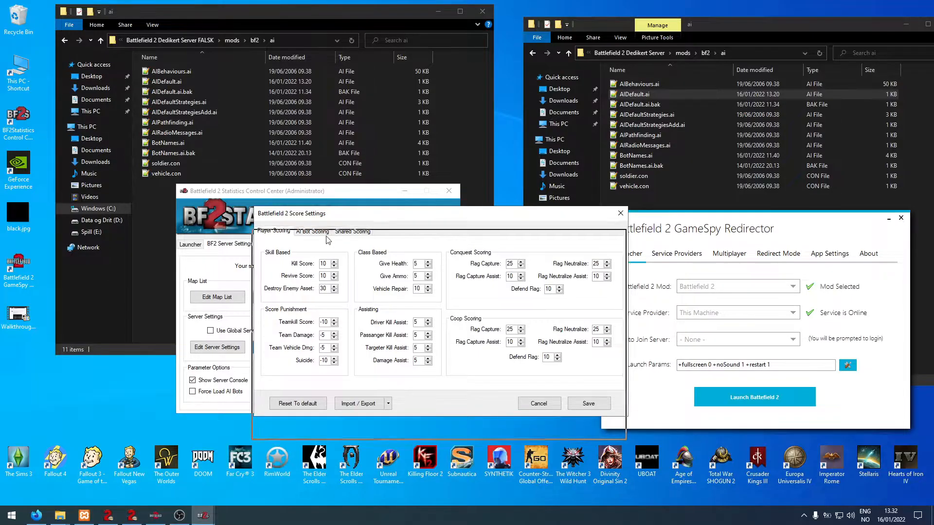
Save the score settings and move the Control Center window clear of the FALSK server's folder window.
left_click_drag(329, 218, 326, 241)
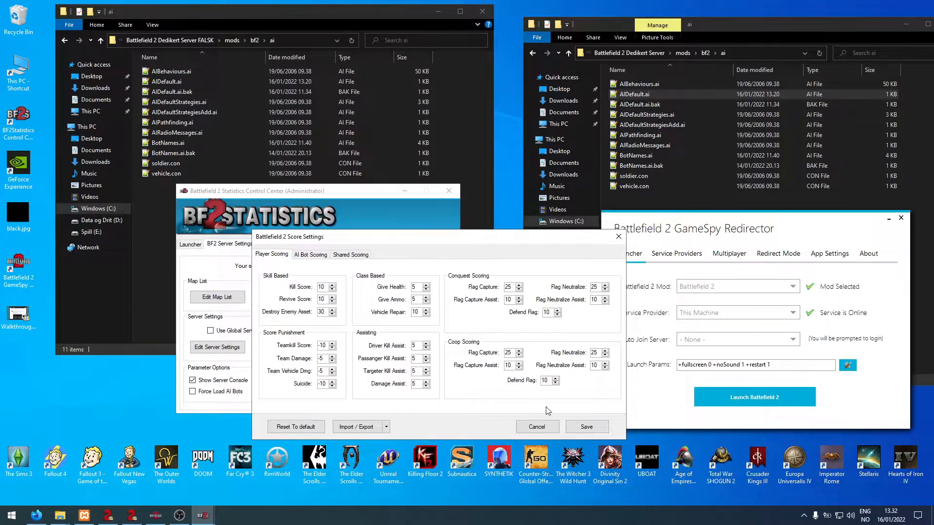
left_click(594, 430)
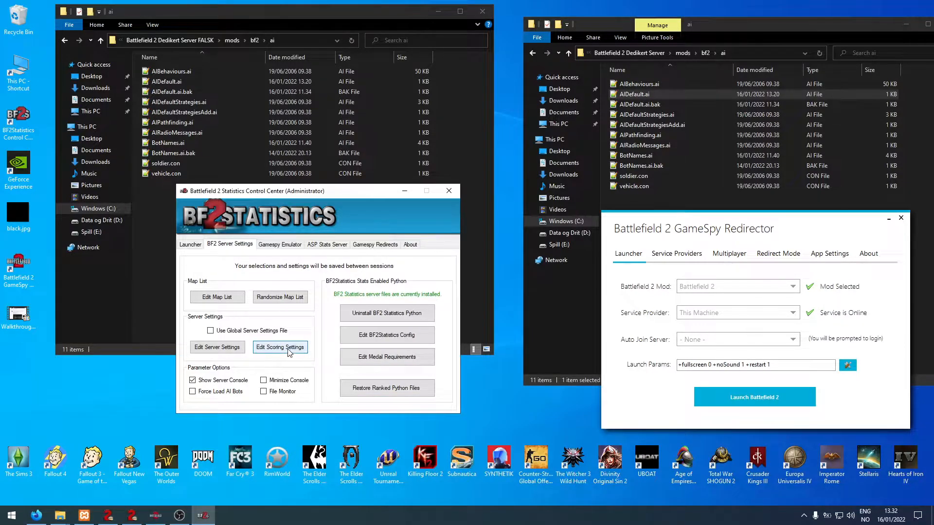
left_click_drag(276, 191, 413, 240)
Open scoringCommon.py from the FALSK server's mods\bf2\python\game folder in Notepad++.
left_click_drag(225, 16, 182, 15)
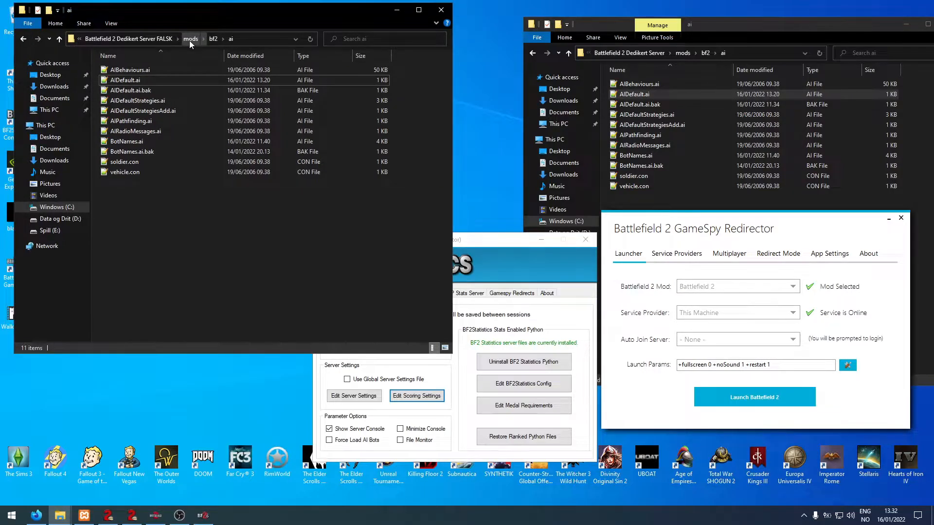
left_click(213, 39)
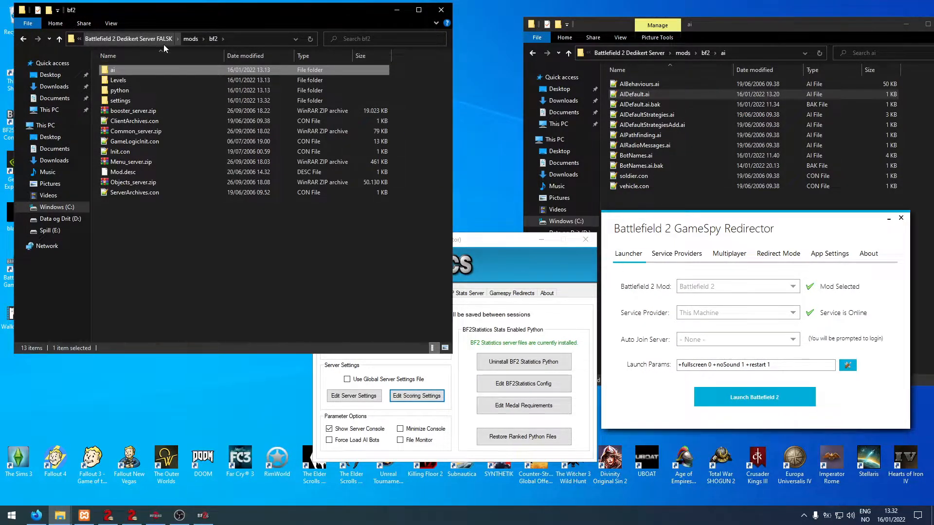
left_click(133, 92)
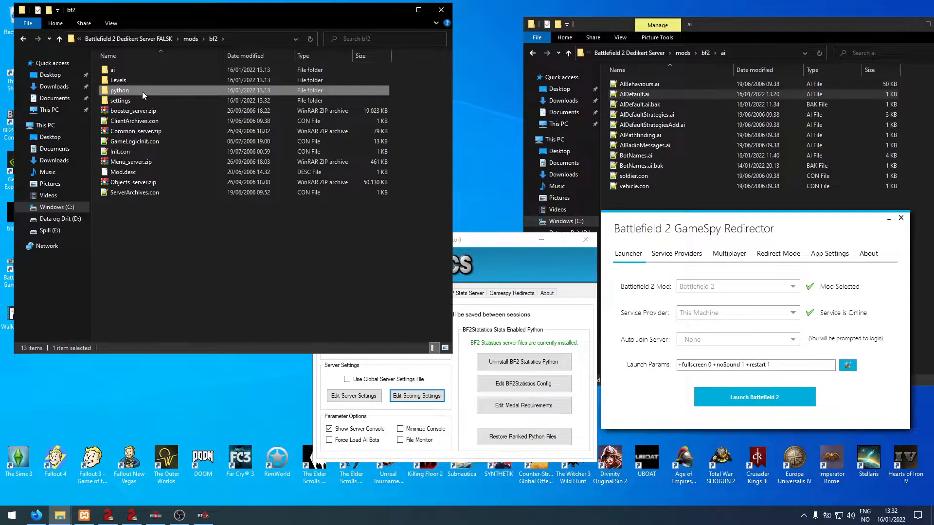
double_click(142, 91)
double_click(138, 71)
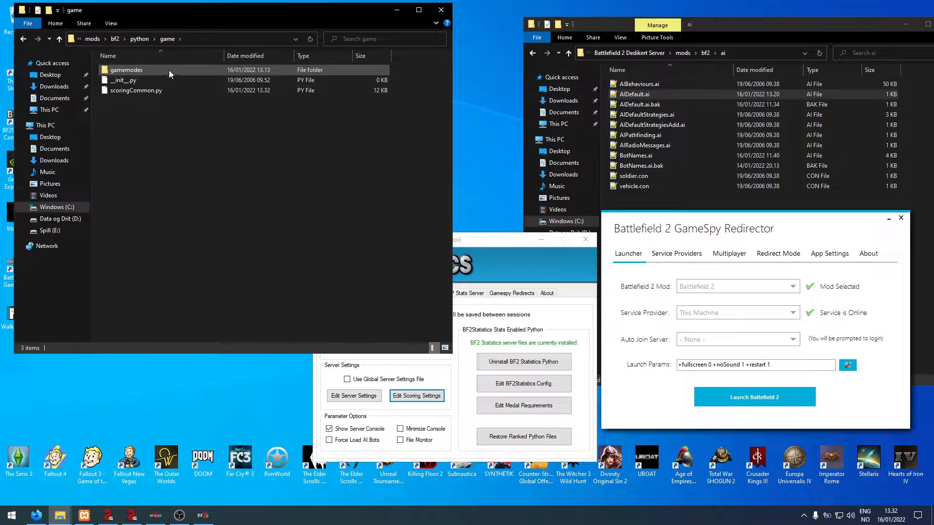
left_click(152, 91)
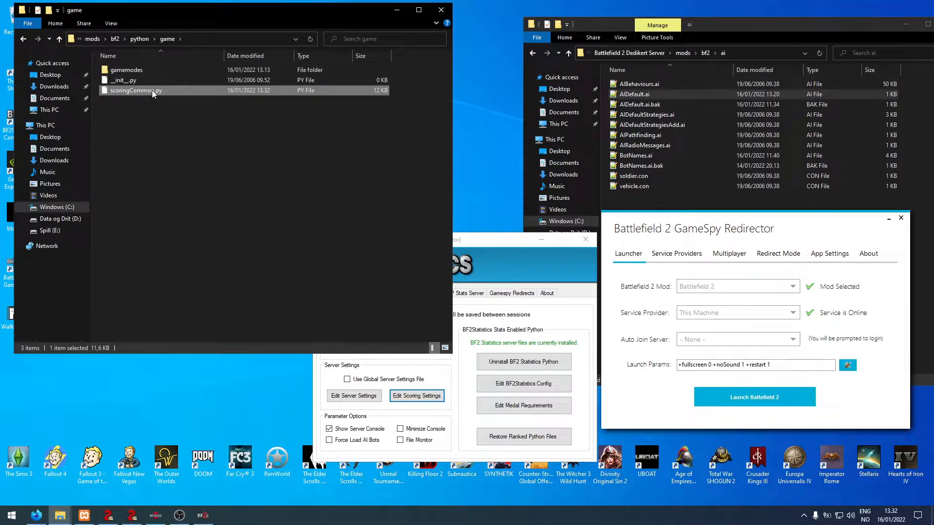
right_click(152, 90)
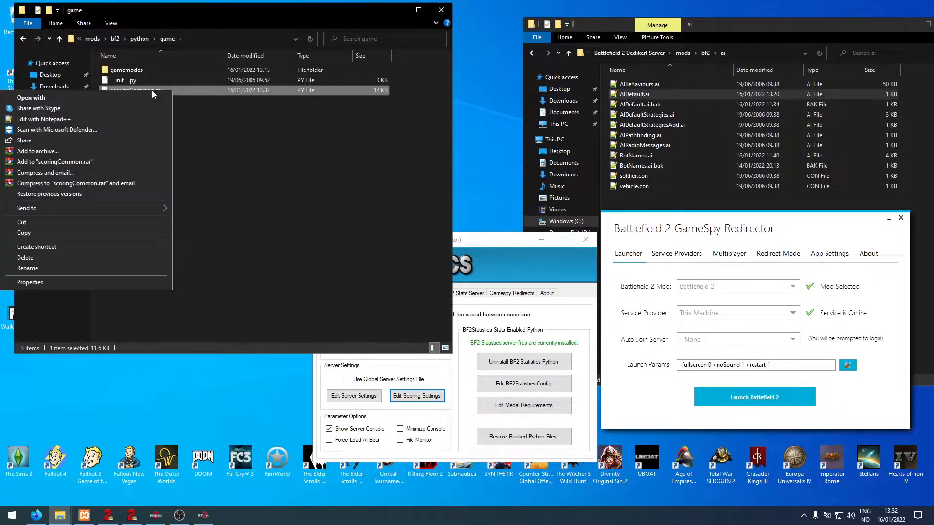
left_click(80, 119)
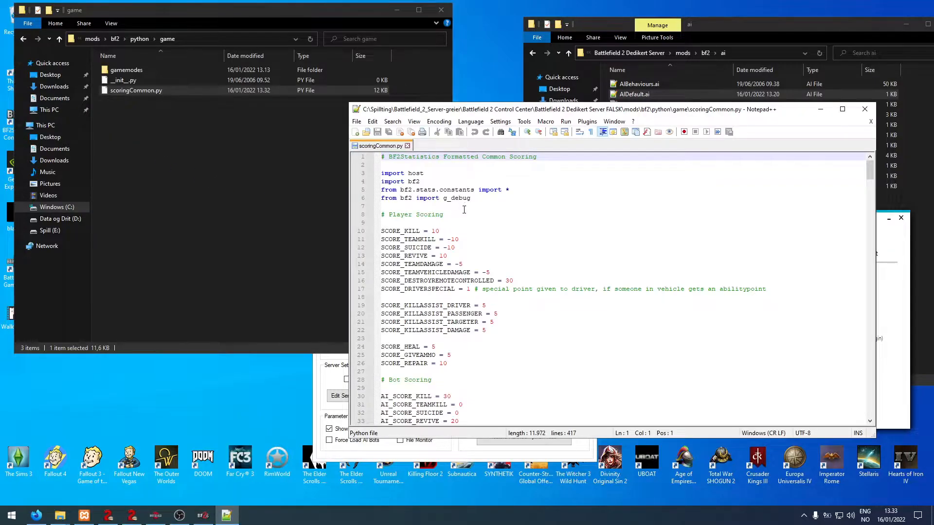
Skim scoringCommon.py from the score constants through the event handlers, and return to its beginning.
left_click_drag(467, 109, 281, 114)
scroll(453, 240, "down", 6)
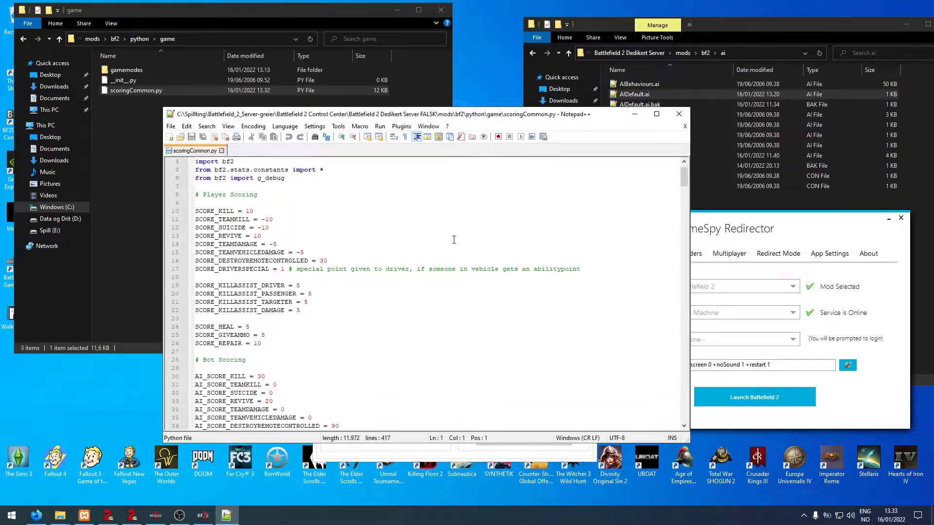
scroll(452, 241, "down", 3)
scroll(454, 237, "down", 11)
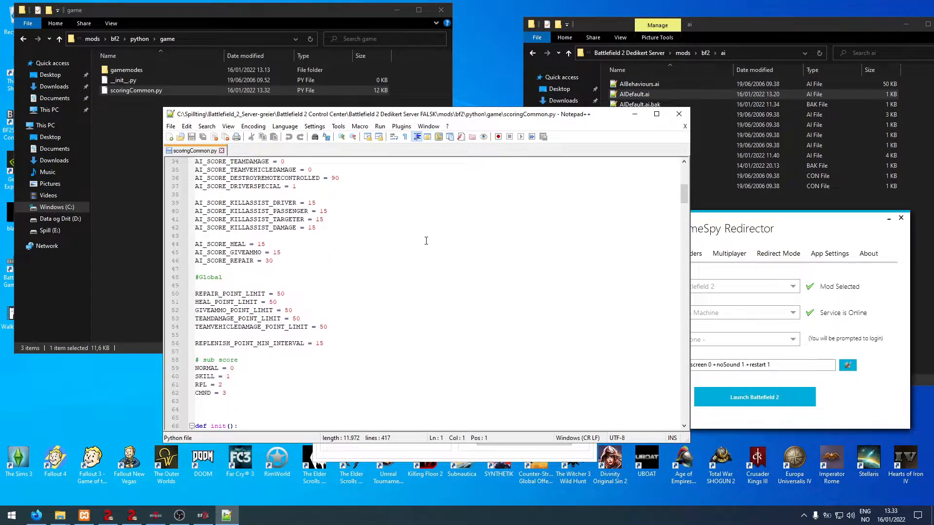
scroll(331, 249, "down", 20)
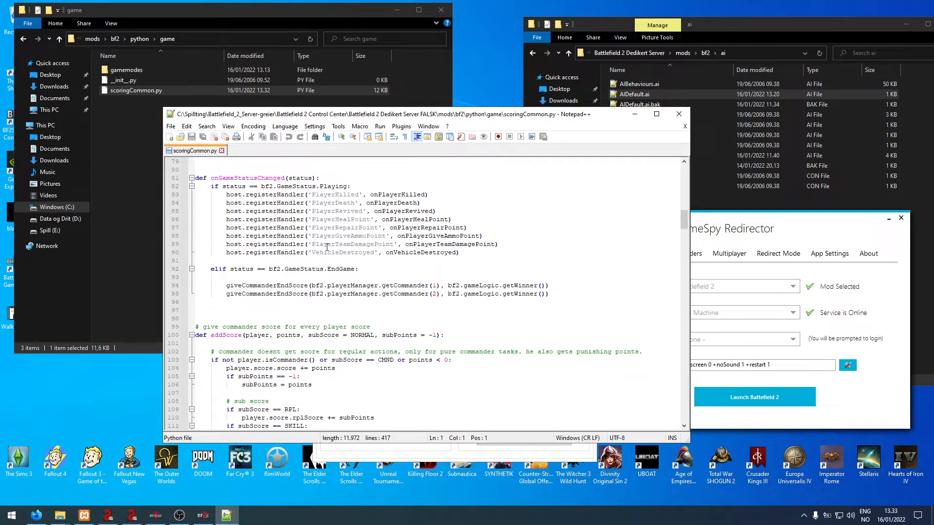
scroll(339, 250, "up", 20)
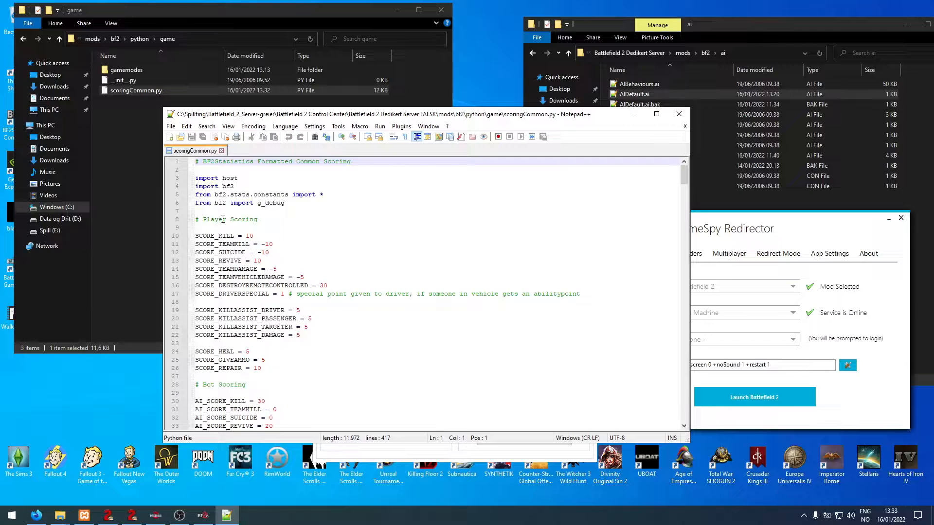
Compare the Player Scoring values with the Bot Scoring values in scoringCommon.py, including the kill and kill-assist scores.
left_click_drag(210, 220, 259, 220)
scroll(271, 274, "down", 2)
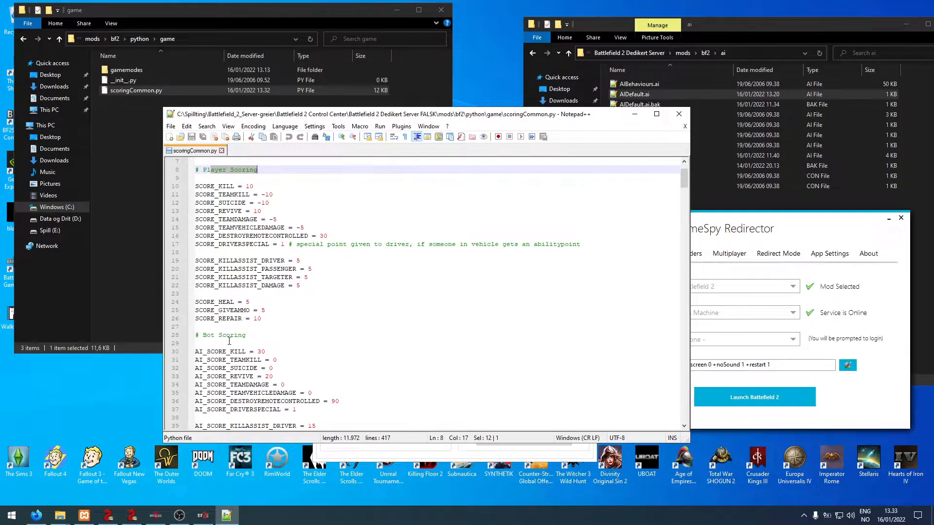
scroll(222, 340, "up", 2)
left_click(250, 252)
left_click(250, 236)
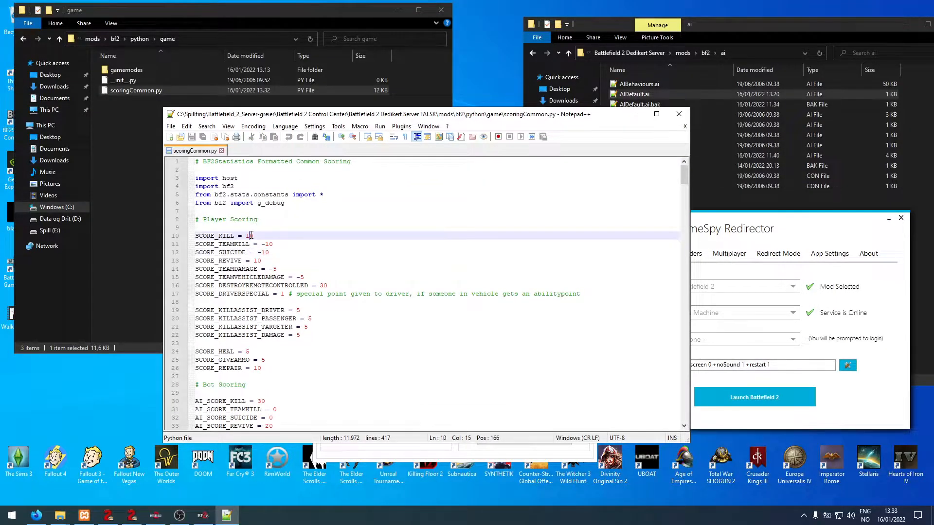
scroll(242, 318, "down", 2)
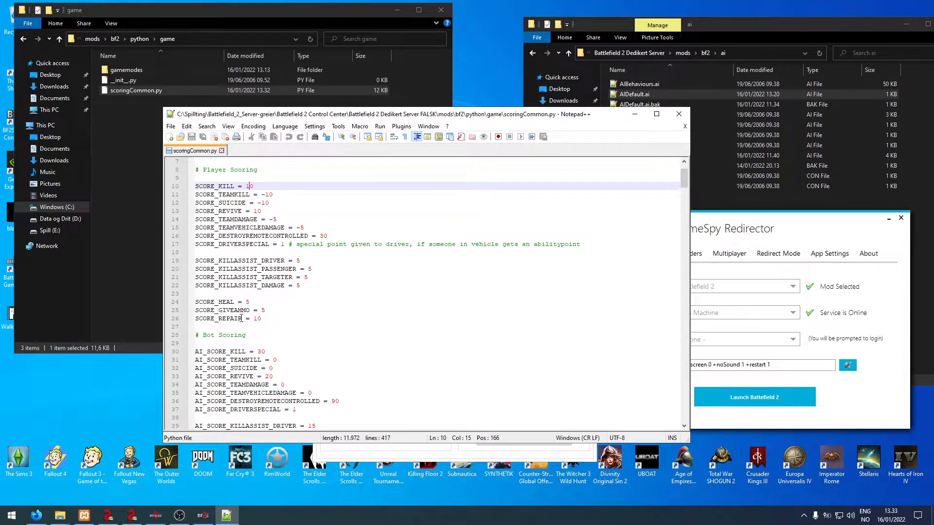
double_click(262, 352)
left_click(334, 264)
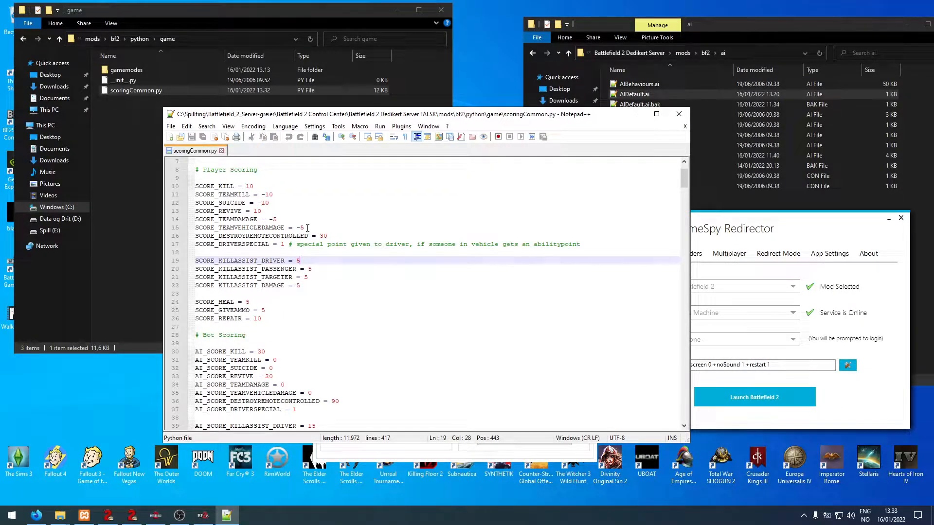
scroll(312, 227, "down", 3)
scroll(318, 227, "up", 2)
scroll(336, 240, "down", 2)
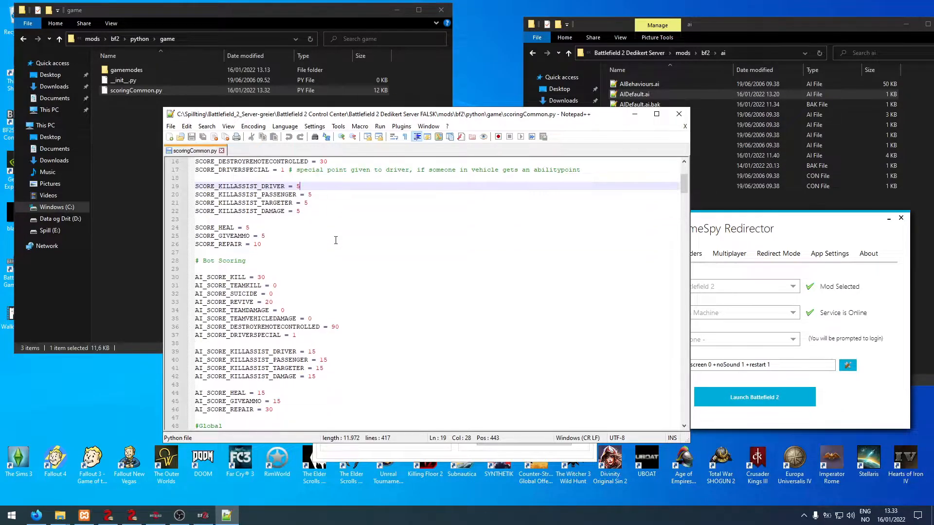
scroll(304, 292, "up", 2)
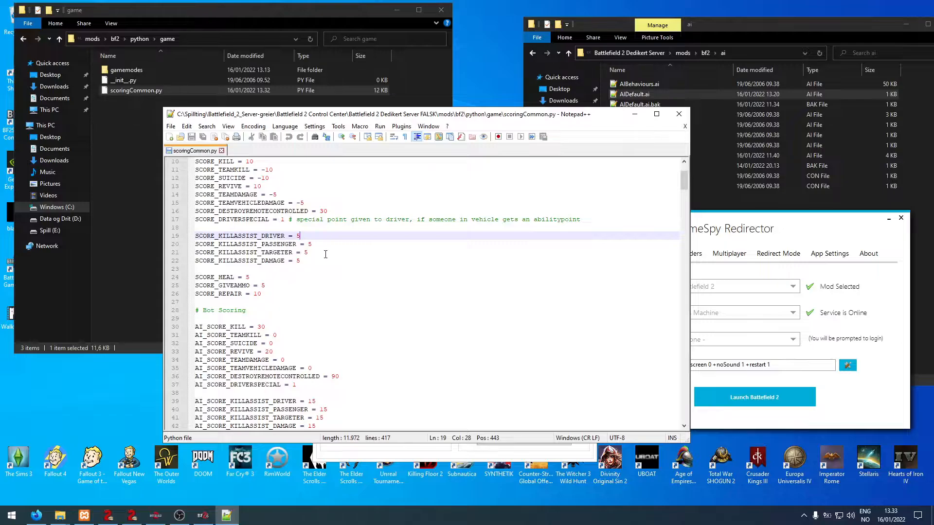
Set SCORE_DRIVERSPECIAL and AI_SCORE_DRIVERSPECIAL to 5, then save scoringCommon.py and close the editor.
scroll(326, 254, "up", 3)
scroll(311, 251, "down", 2)
double_click(281, 244)
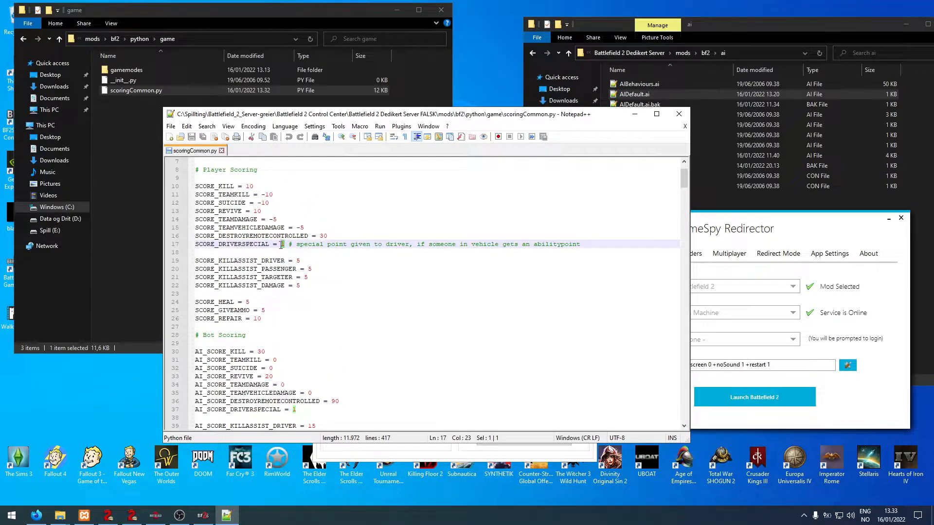
type("5")
double_click(293, 409)
type("5")
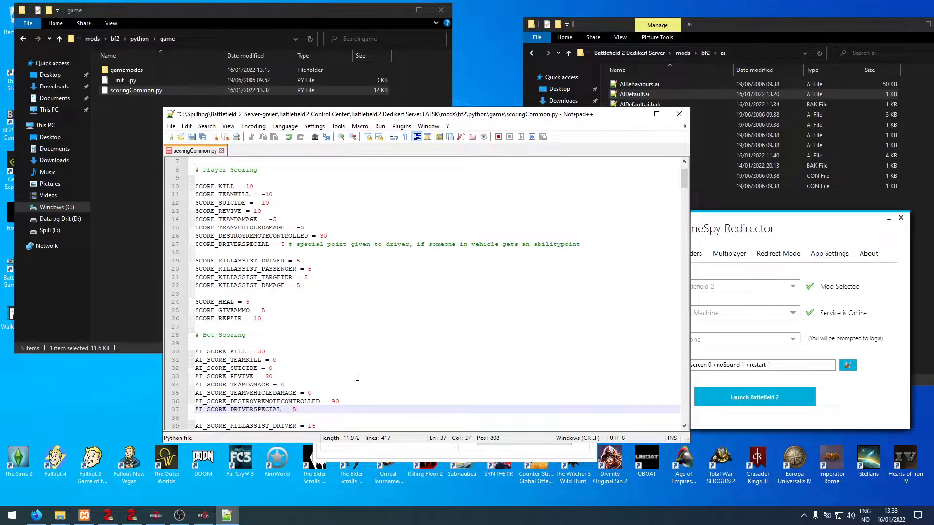
left_click(192, 136)
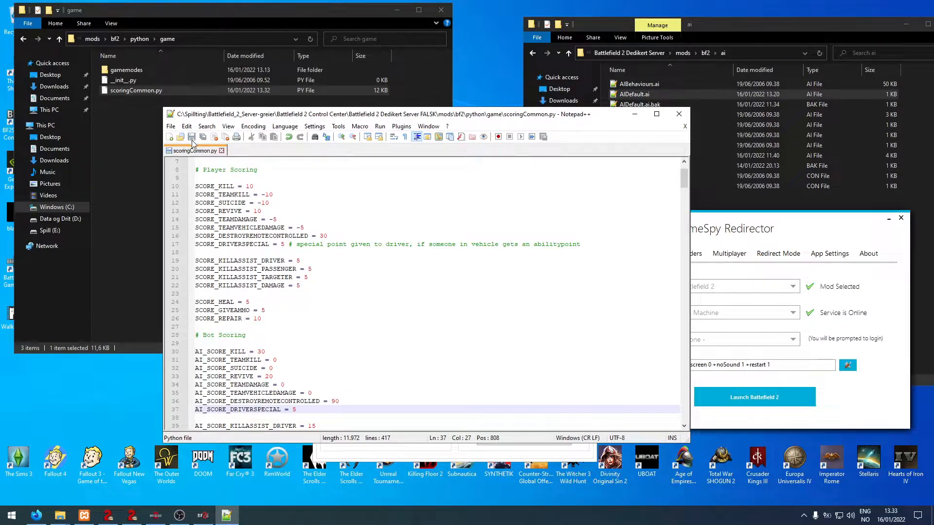
left_click(678, 114)
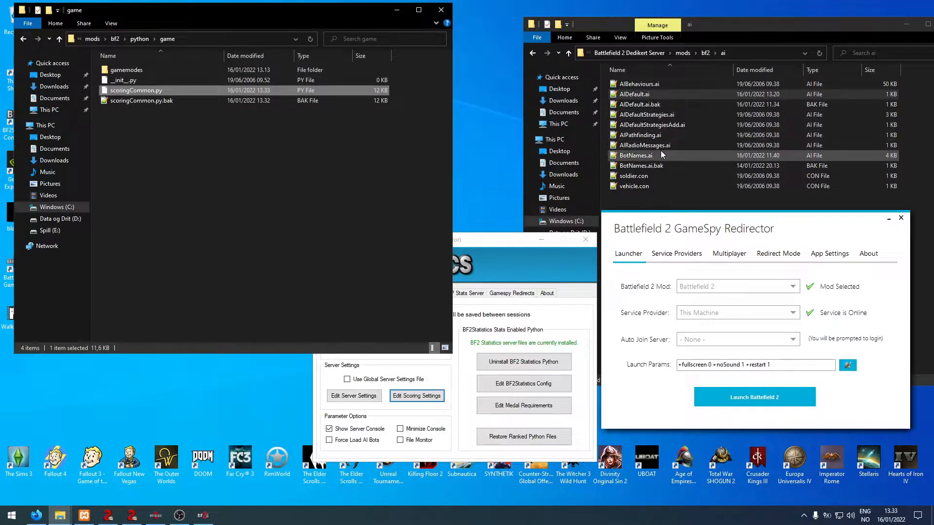
Copy scoringCommon.py into the real server's mods\bf2\python\game folder, replacing the existing file.
left_click(705, 52)
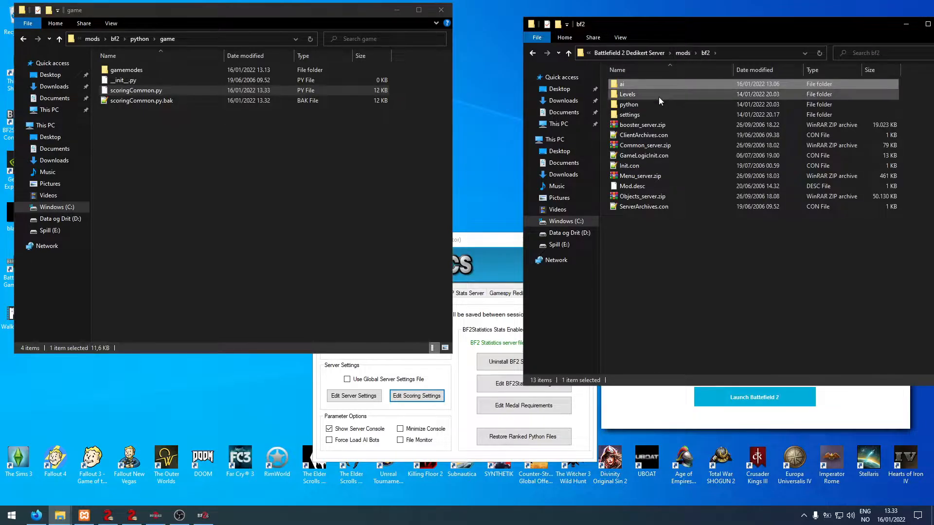
double_click(652, 102)
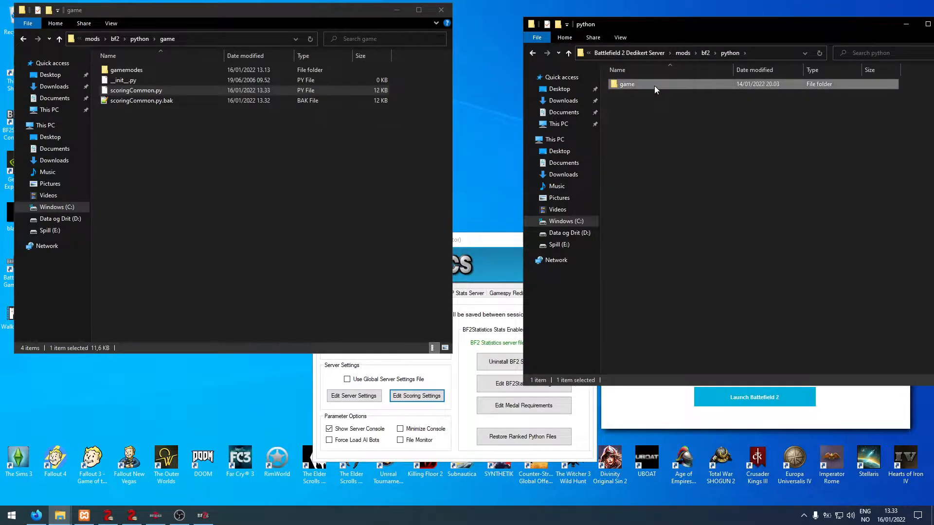
double_click(654, 85)
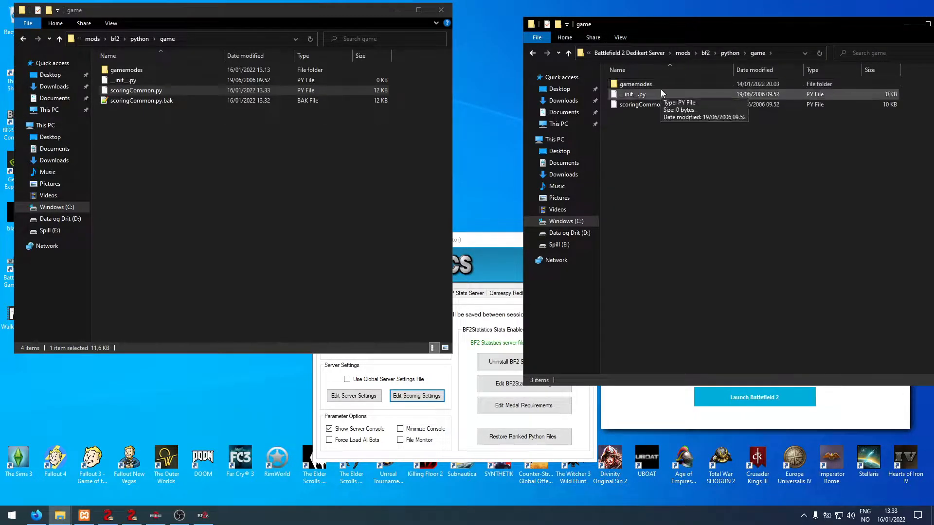
left_click(185, 92)
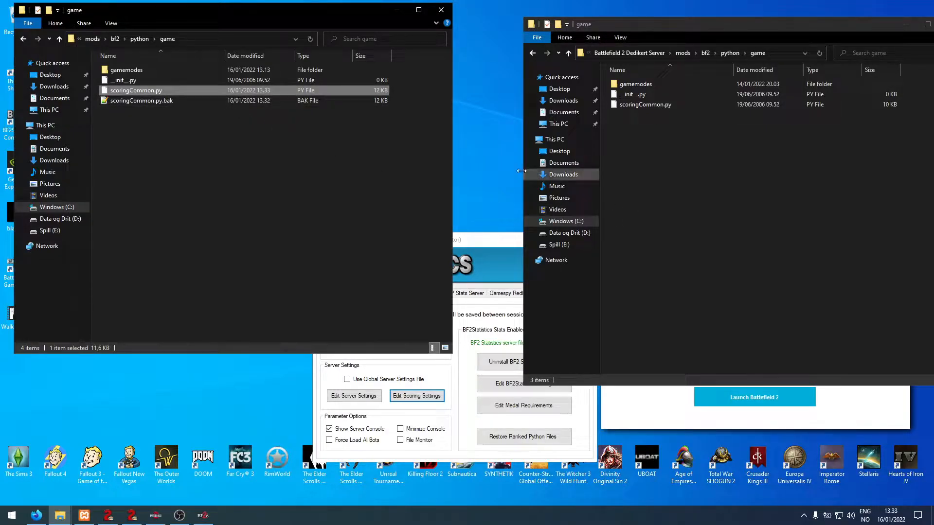
left_click_drag(145, 91, 666, 232)
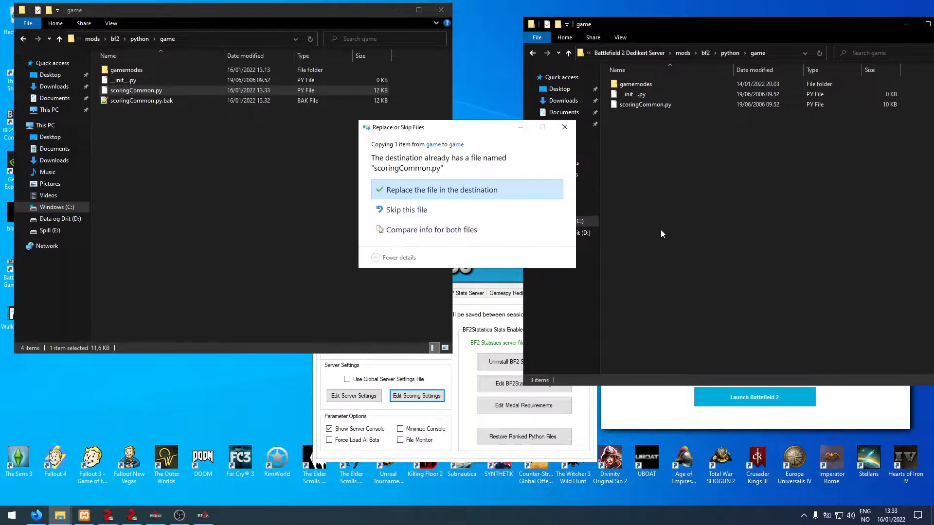
left_click(455, 190)
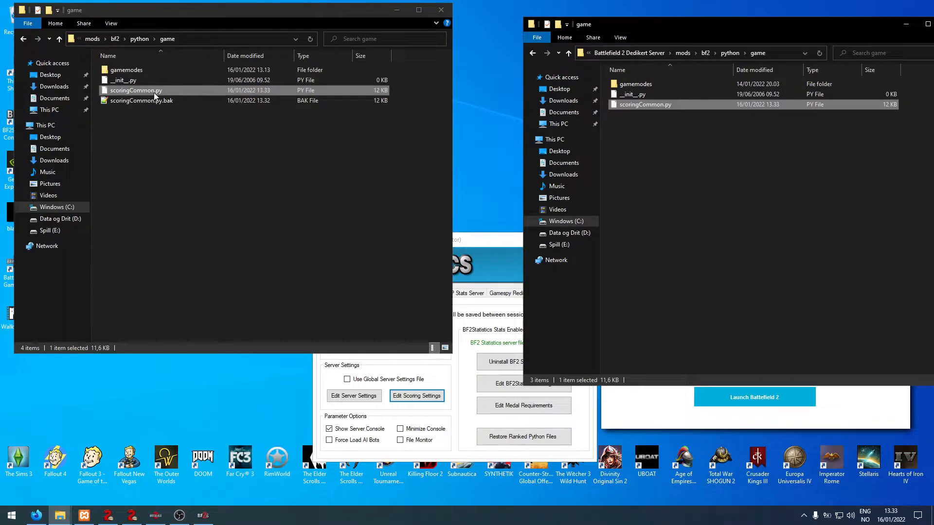
Make Notepad++ the default app for .py files by opening the FALSK server's scoringCommon.py with it, and close the file.
left_click(146, 92)
right_click(146, 93)
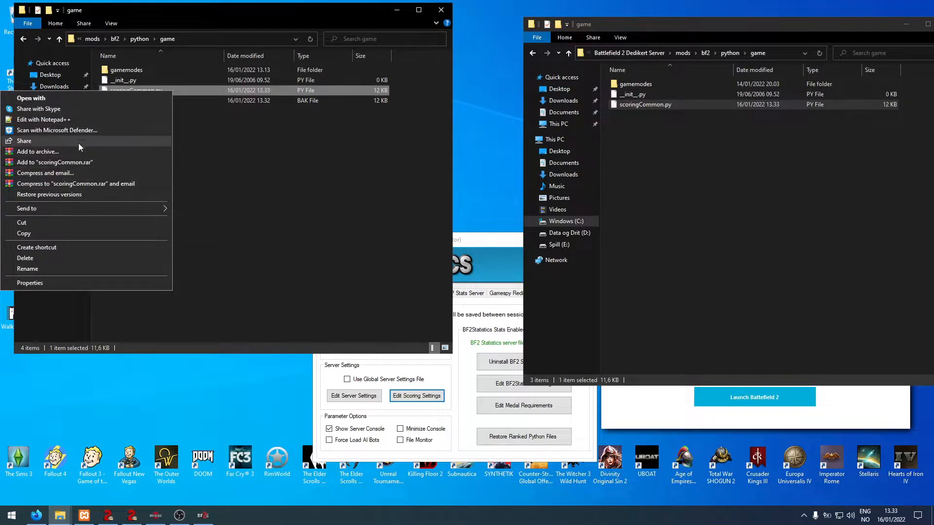
left_click(82, 98)
left_click(386, 194)
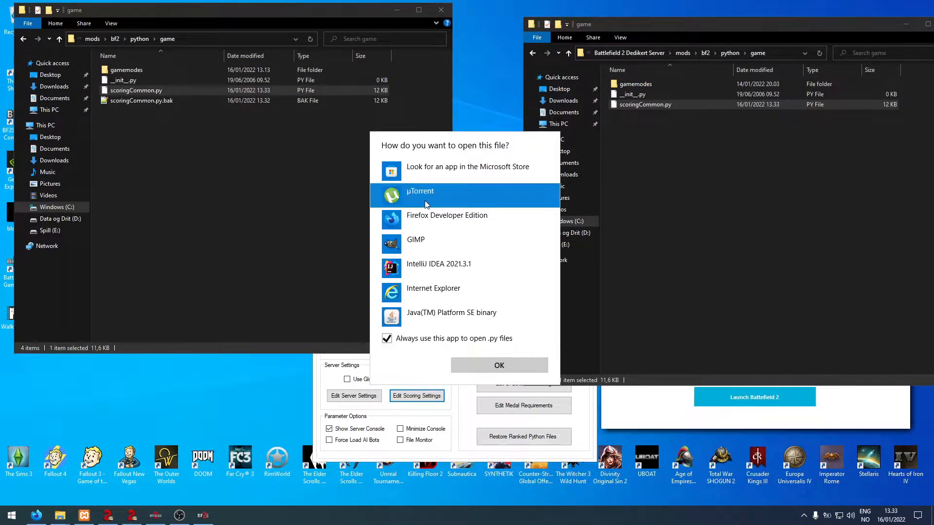
scroll(438, 288, "down", 5)
left_click(459, 239)
left_click(518, 368)
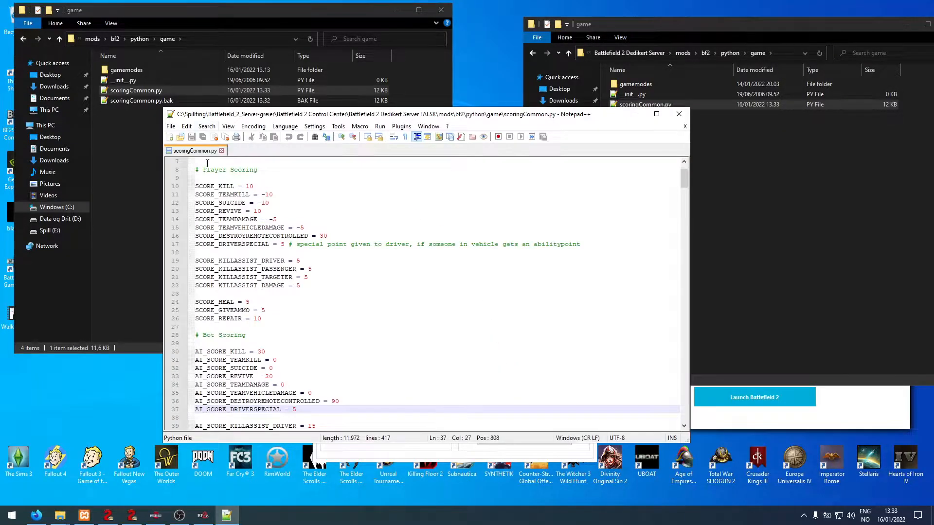
left_click(221, 151)
left_click(678, 113)
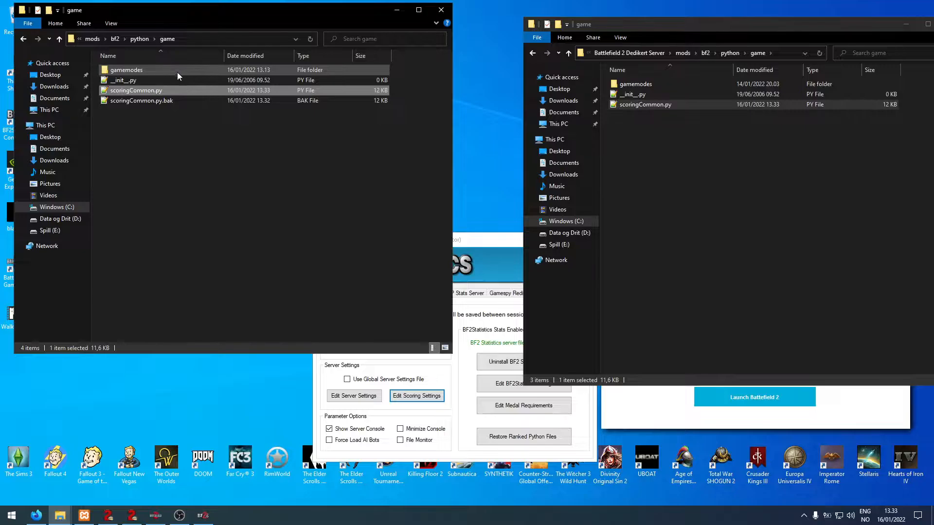
Copy gpm_coop.py and gpm_cq.py from the FALSK server's gamemodes folder into the real server's gamemodes folder, replacing the existing files.
left_click(142, 68)
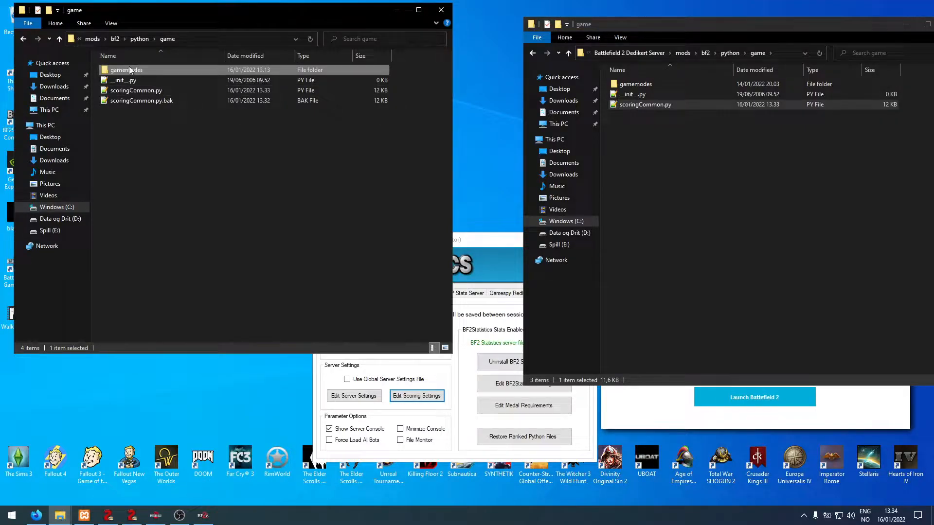
double_click(132, 72)
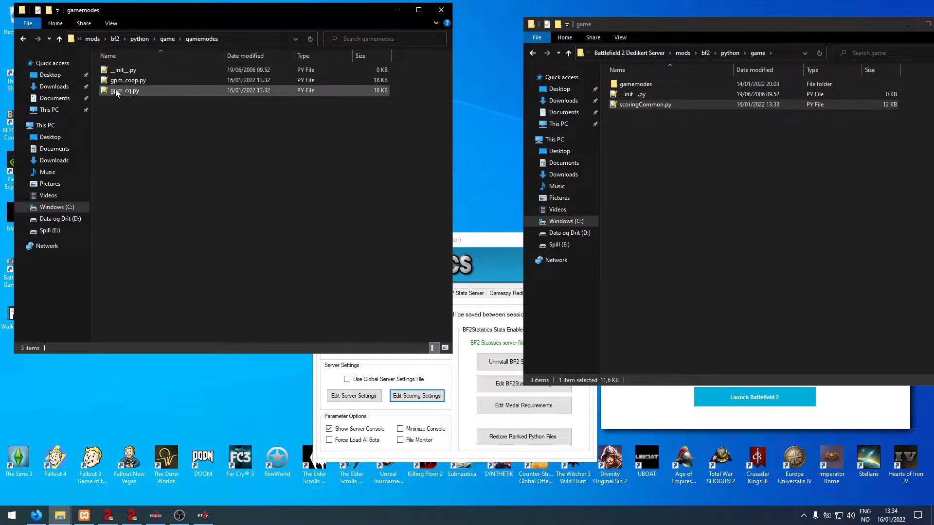
left_click_drag(128, 122, 112, 82)
left_click(633, 87)
double_click(632, 88)
left_click_drag(166, 119, 137, 83)
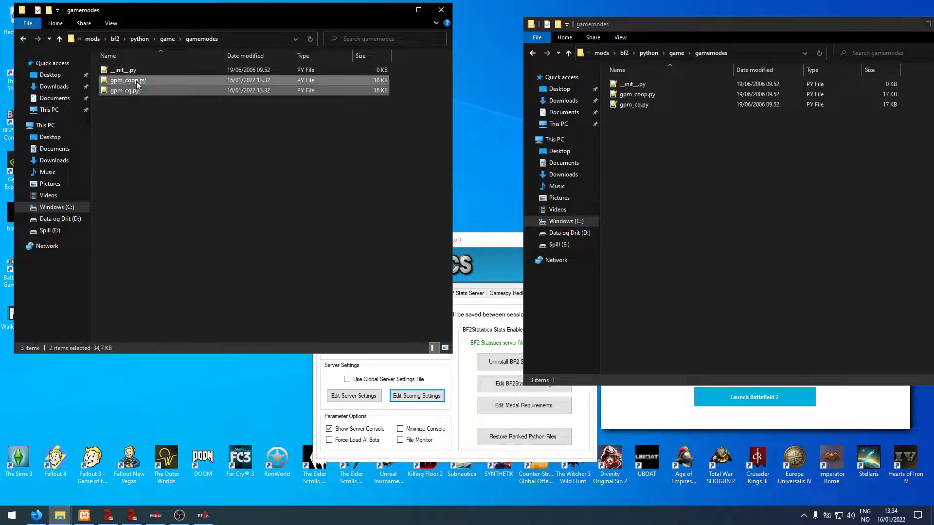
left_click(784, 241)
key("ctrl+v")
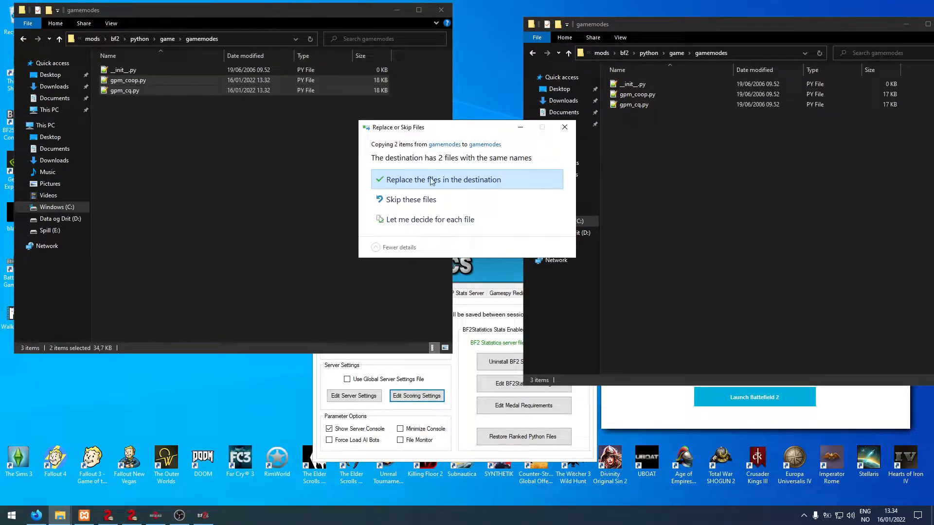
left_click(428, 179)
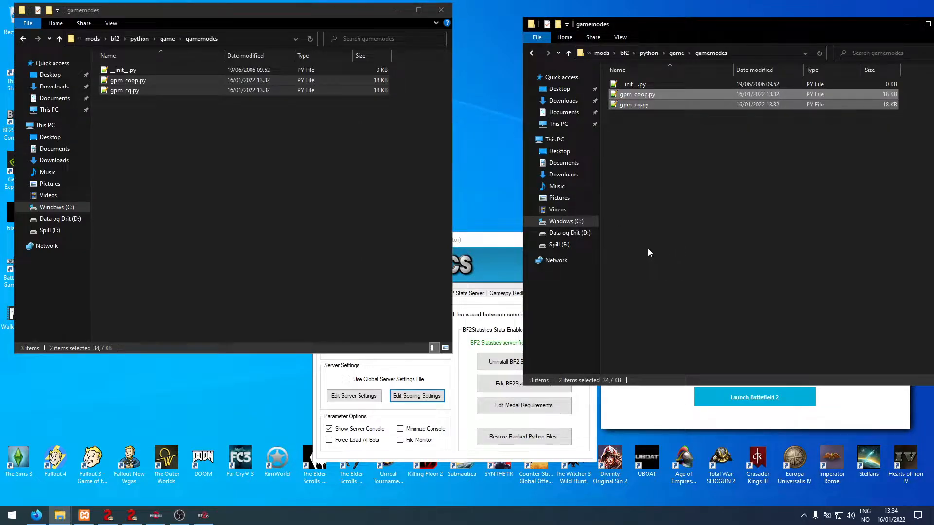
left_click_drag(489, 243, 414, 226)
left_click(738, 278)
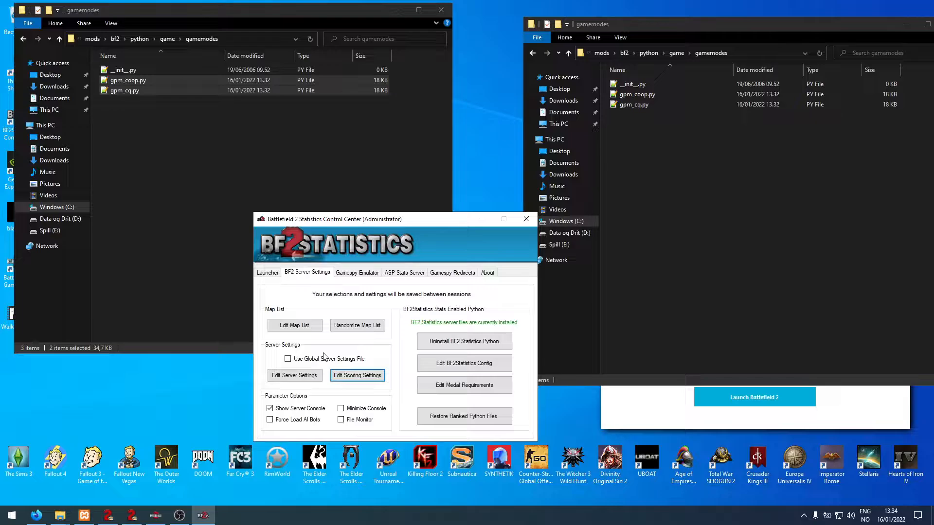
left_click(704, 265)
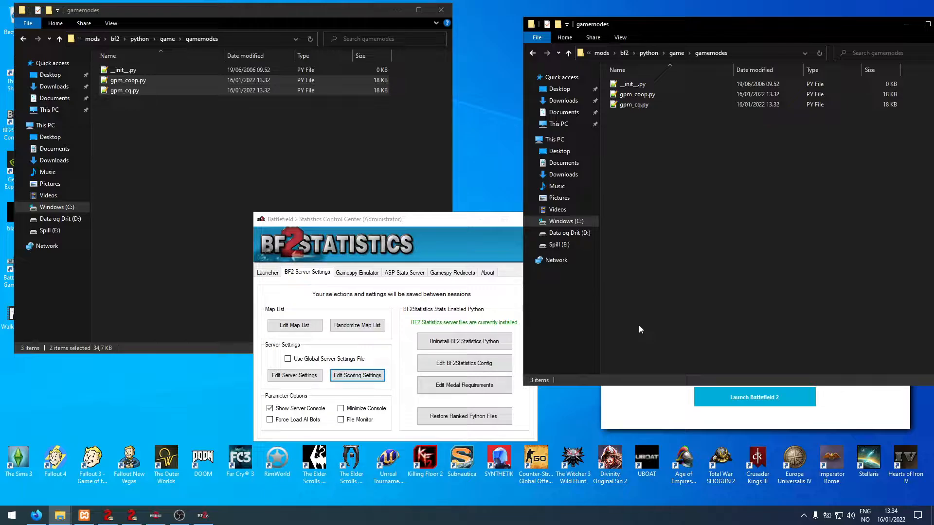
left_click(179, 515)
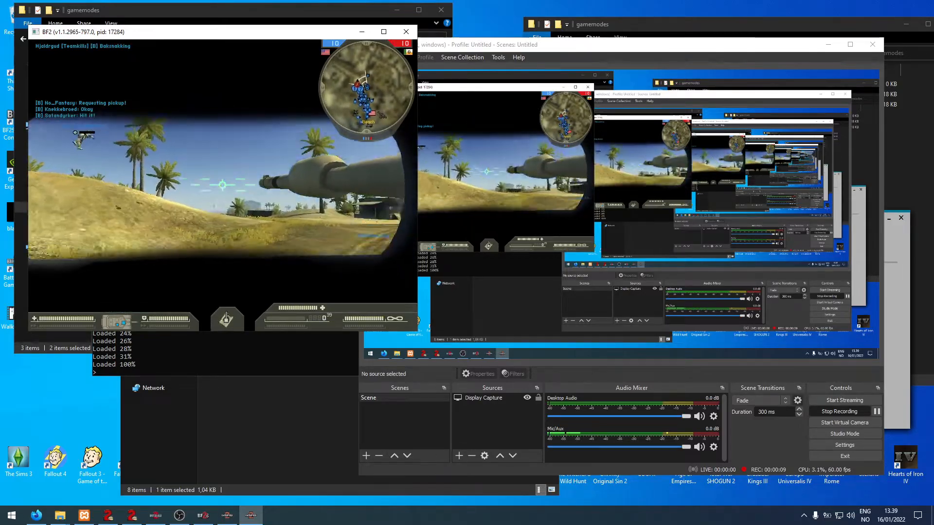
key("Tab")
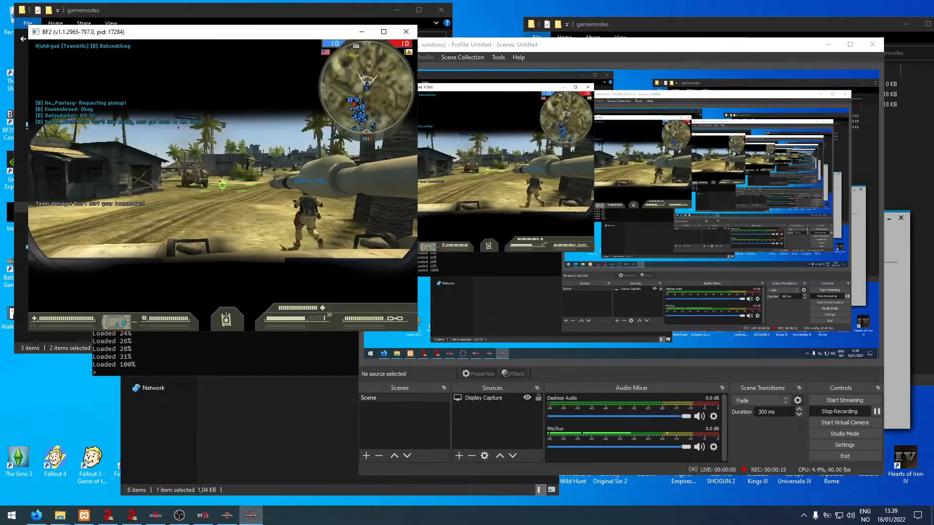
key("Tab")
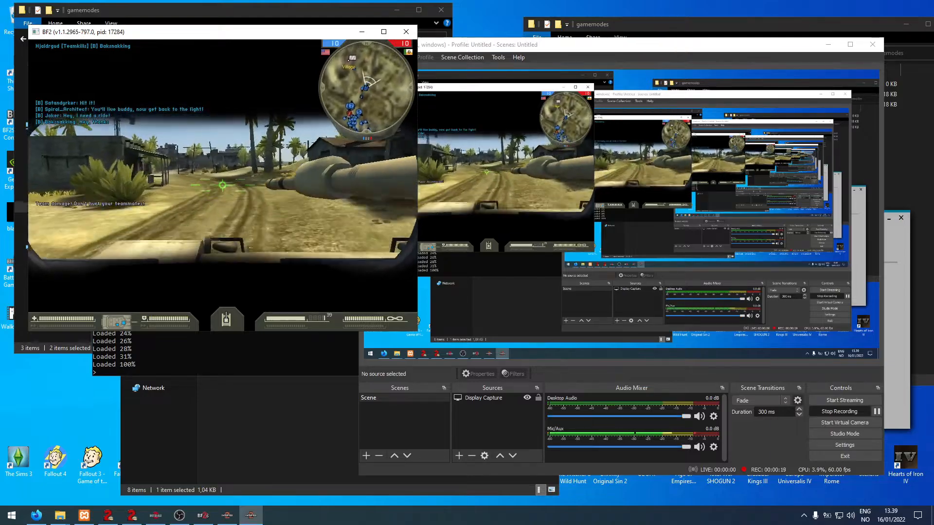
key("Tab")
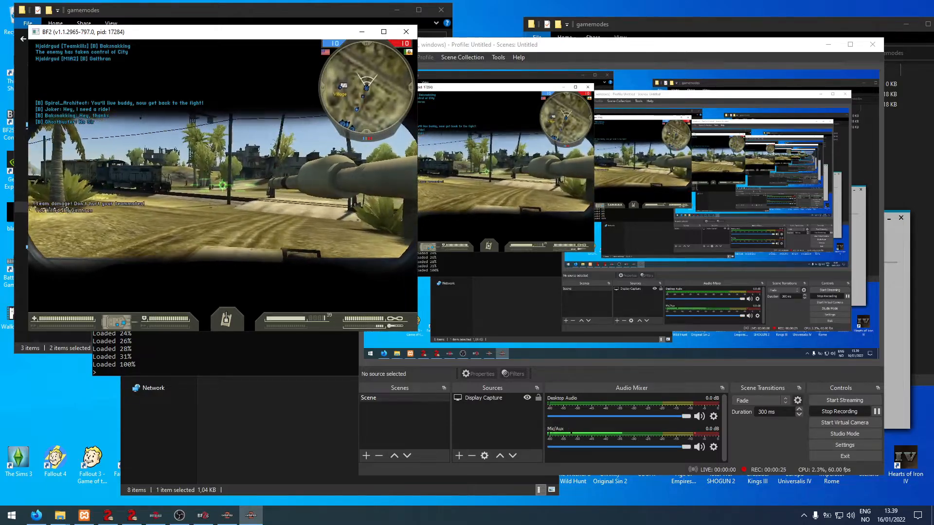
key("w")
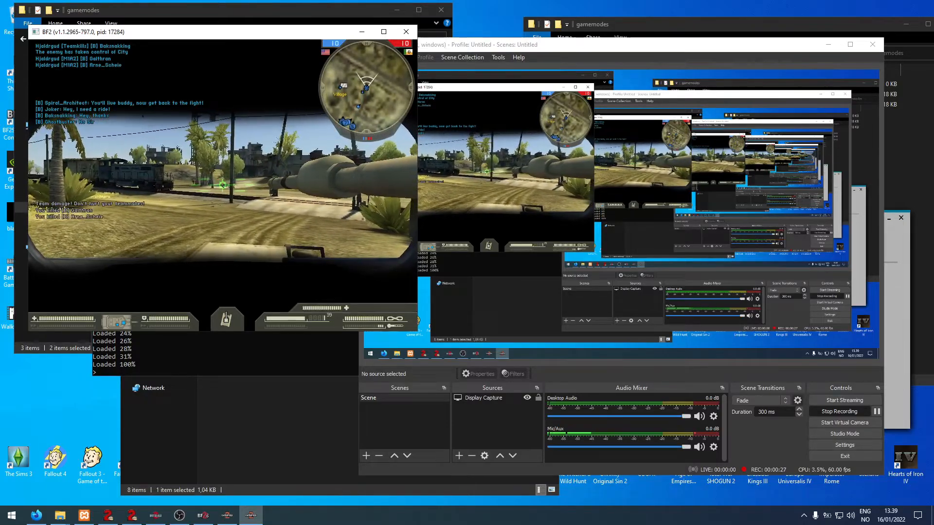
key("w")
key("w")
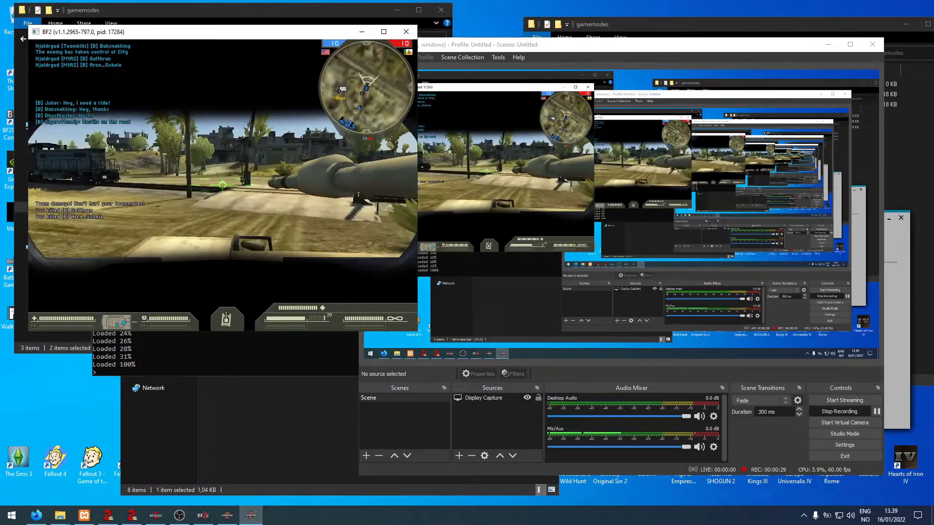
key("d")
key("s")
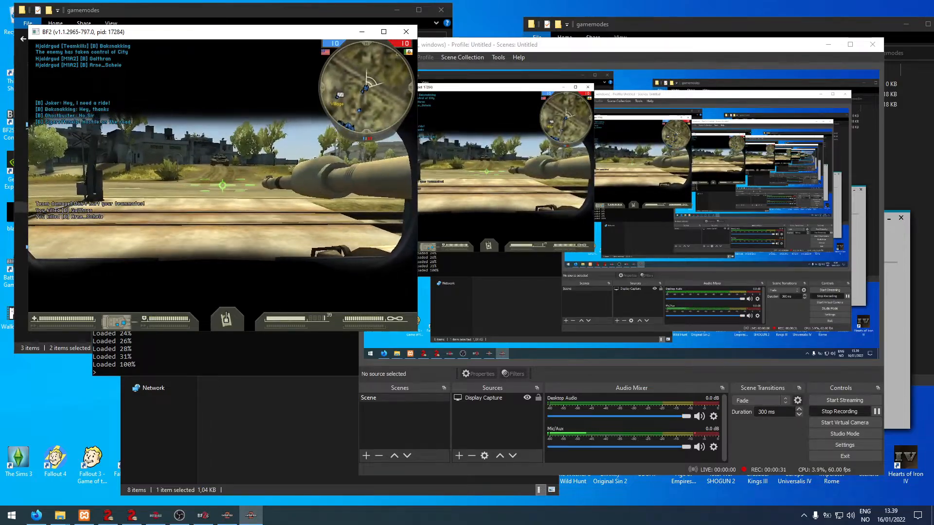
key("Tab")
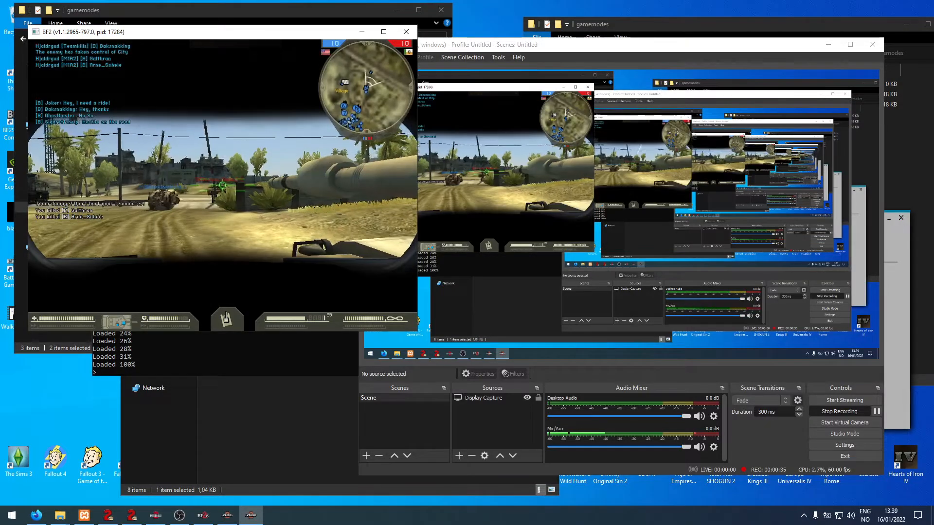
left_click(222, 185)
key("w")
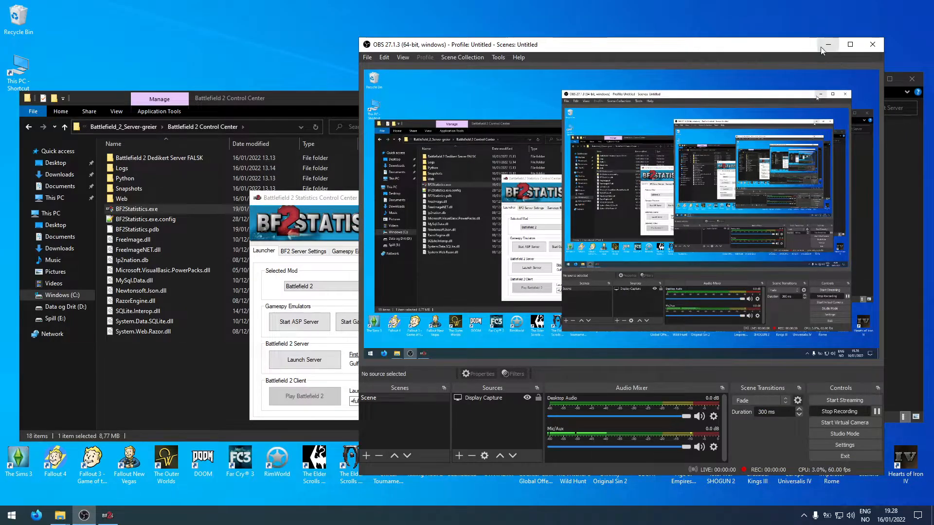
Try to open the medal requirements for editing in the Control Center, and dismiss the application error.
left_click(822, 47)
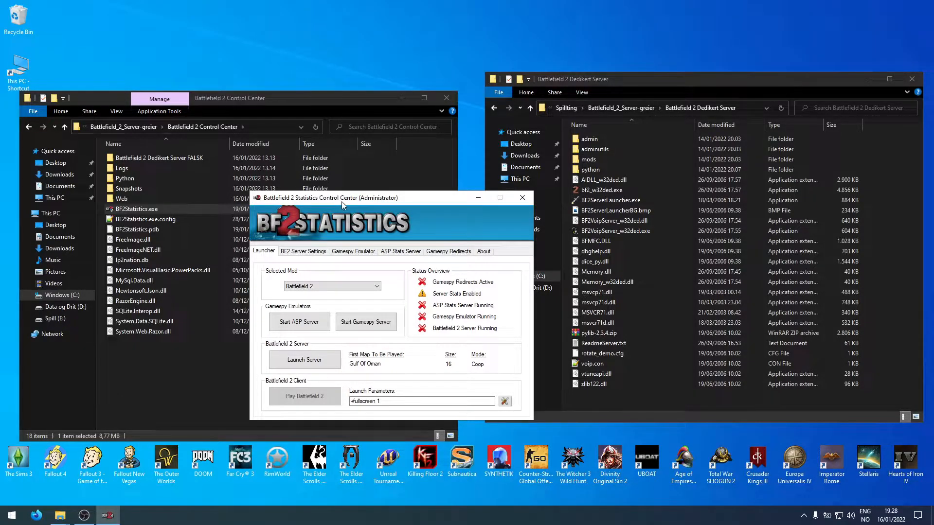
left_click_drag(340, 200, 367, 220)
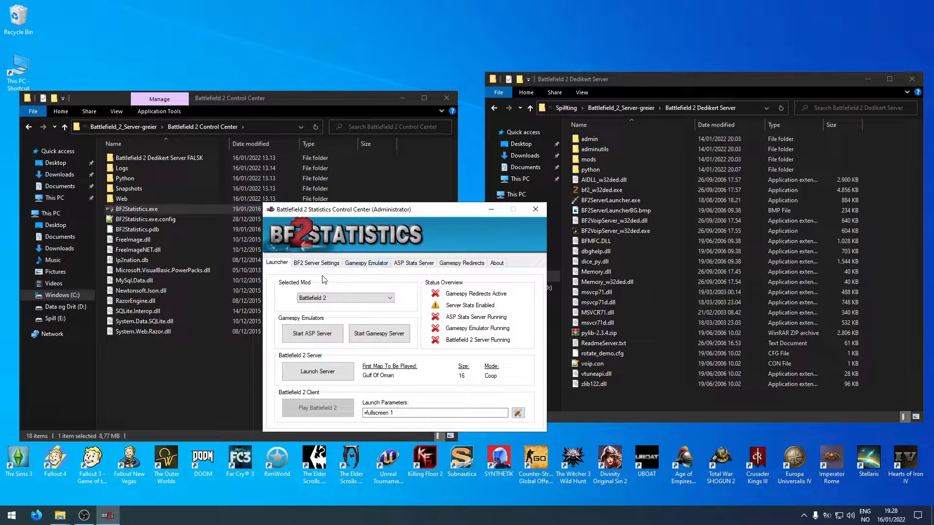
left_click(313, 265)
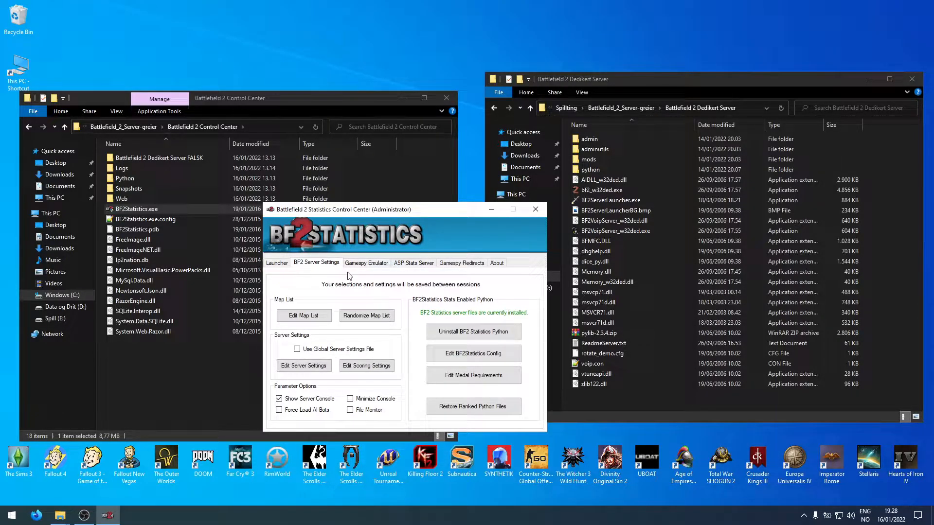
left_click(480, 379)
left_click(460, 366)
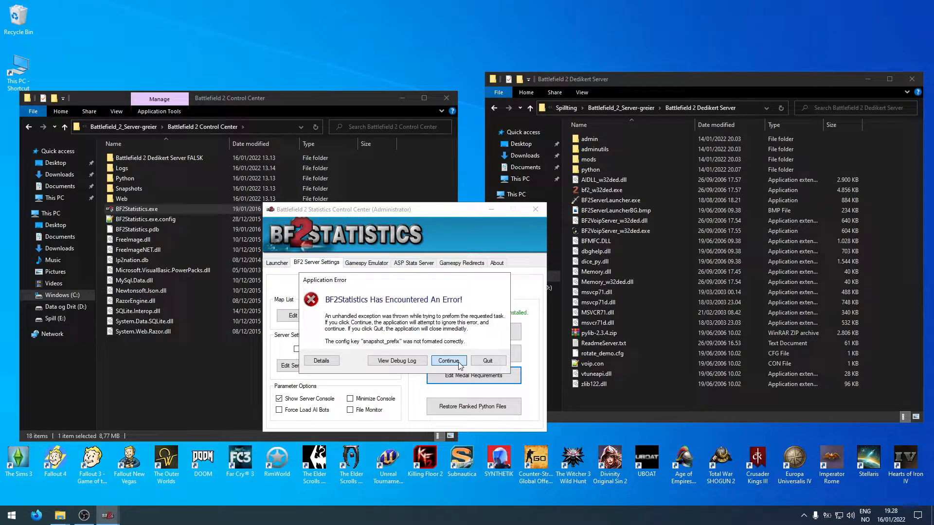
left_click(460, 365)
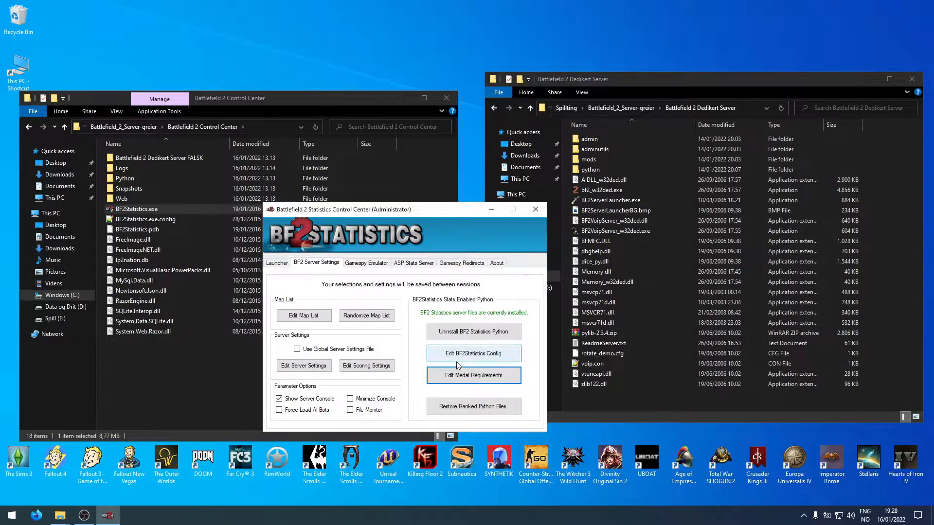
Uninstall and reinstall the BF2 Statistics Python files, retry opening the BF2Statistics config and medal requirements, and quit the Control Center.
left_click(491, 335)
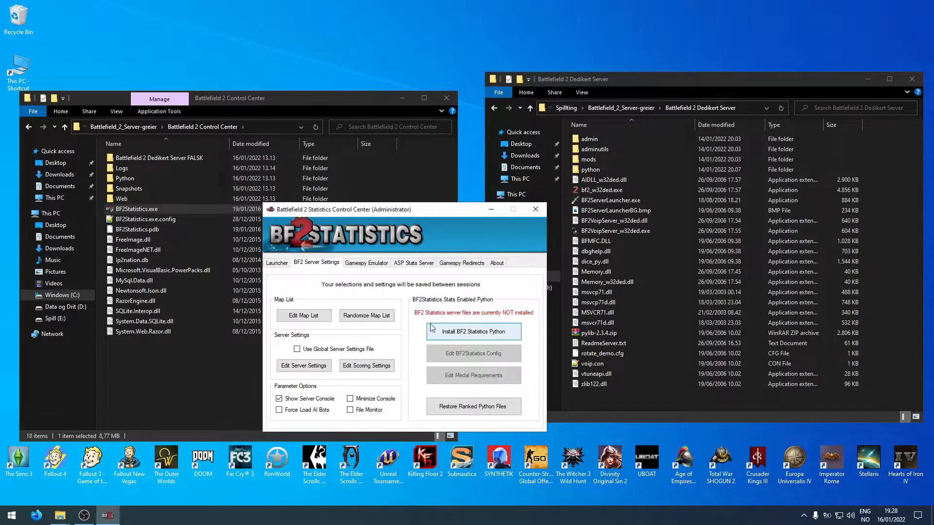
left_click(482, 337)
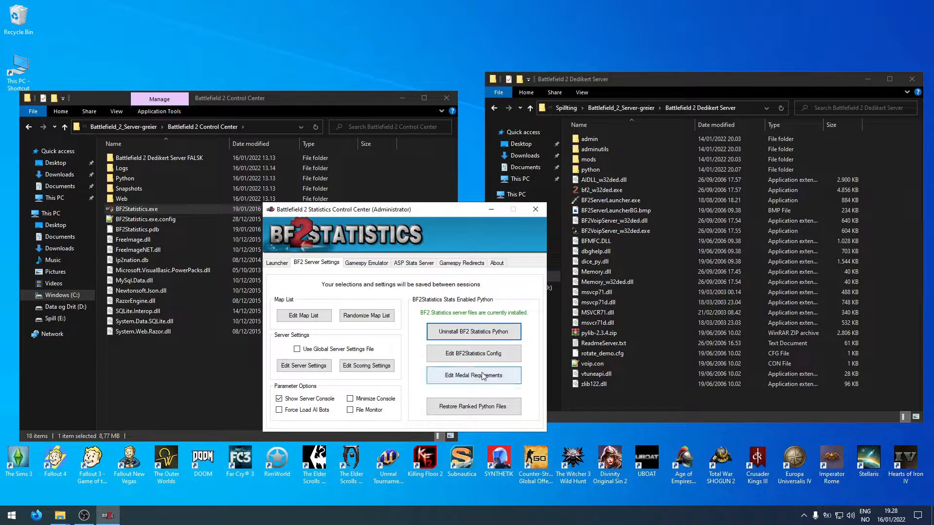
left_click(483, 358)
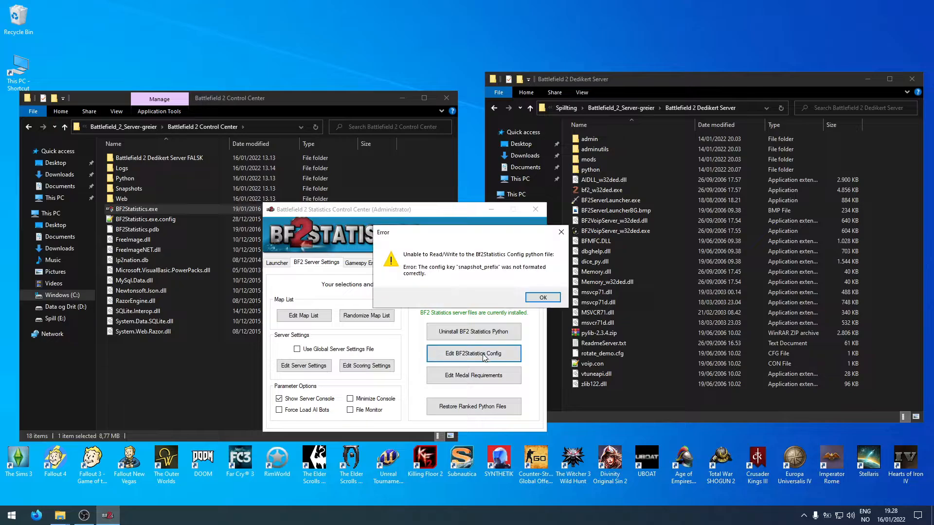
left_click(542, 298)
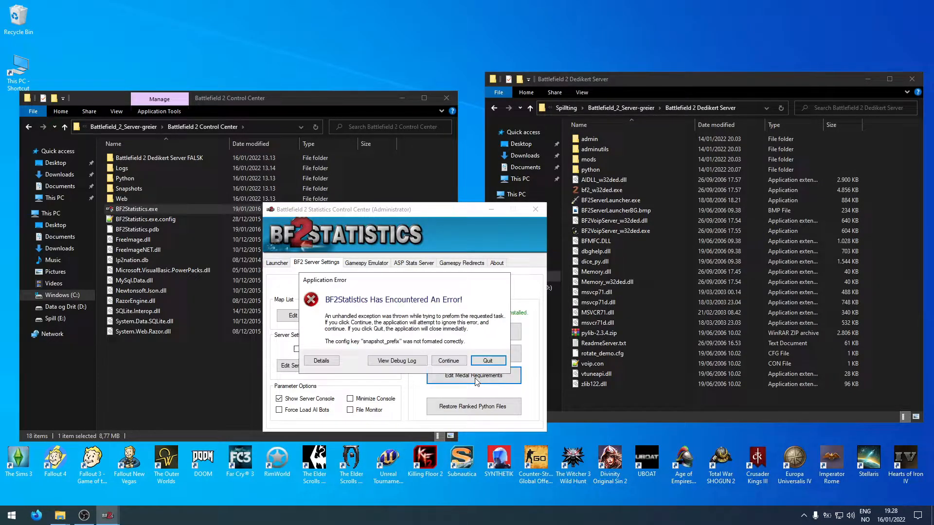
left_click(498, 363)
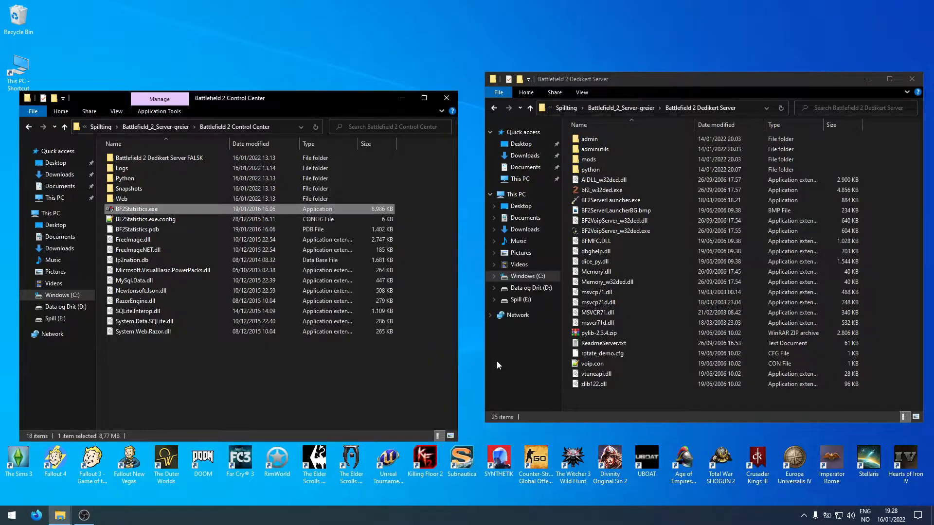
Relaunch BF2Statistics.exe and restore the server's ranked Python files.
left_click(249, 209)
key("Return")
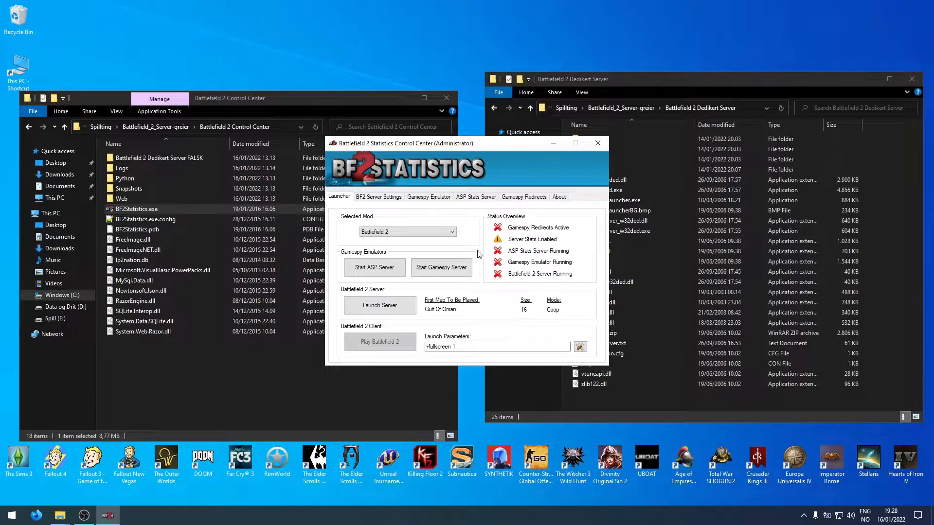
left_click(426, 198)
left_click(471, 198)
left_click_drag(440, 144, 421, 214)
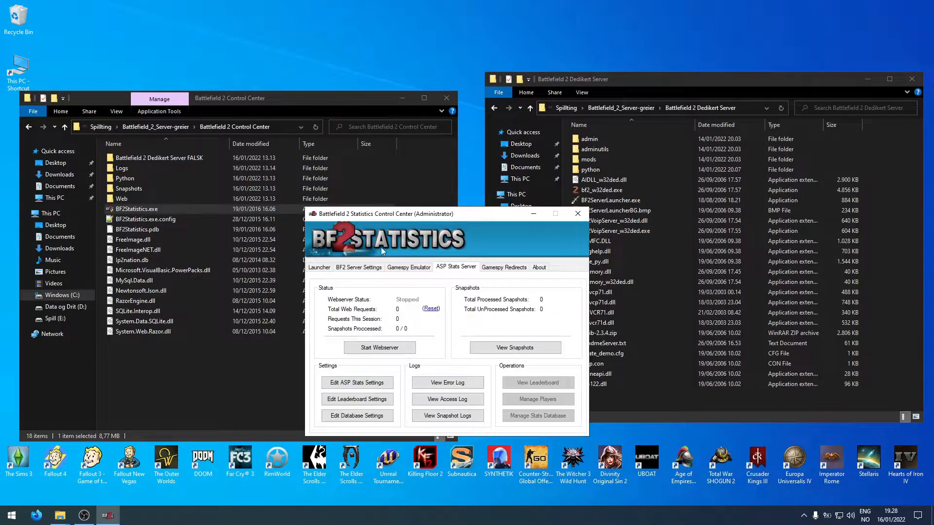
left_click(358, 267)
left_click(526, 414)
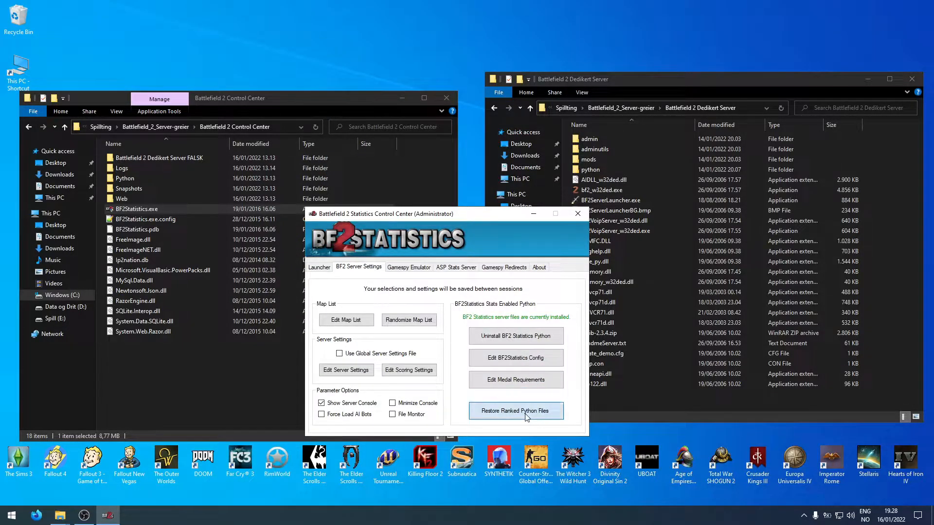
left_click(503, 294)
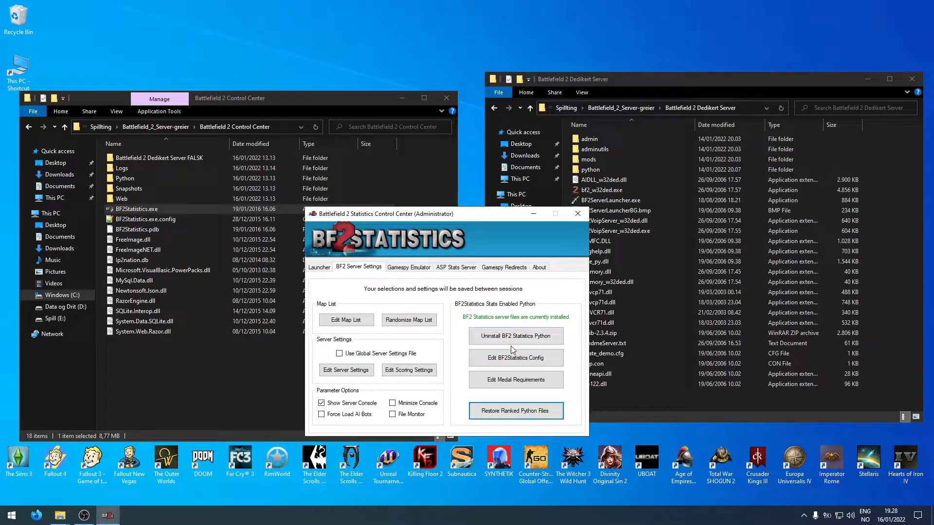
Create a medal data profile named Demonstration in the Medal Data Editor and load it for editing.
left_click(516, 380)
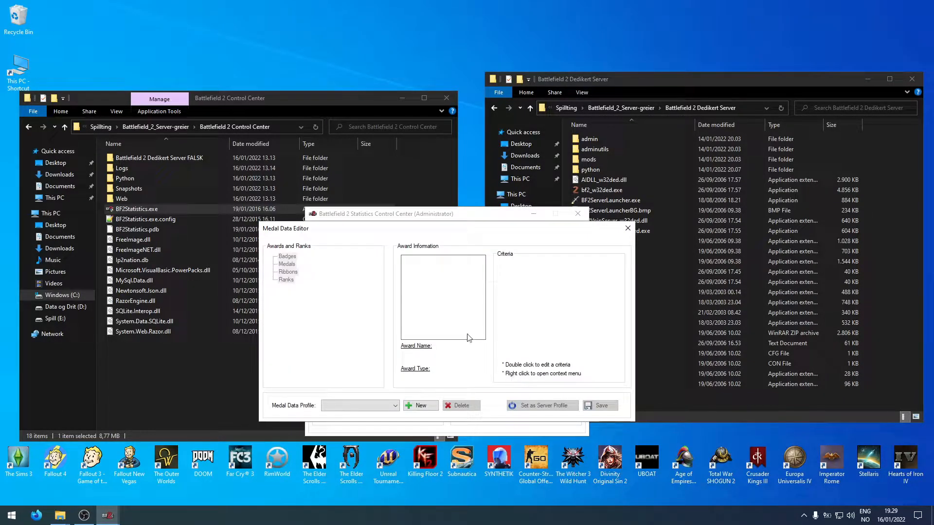
left_click(627, 228)
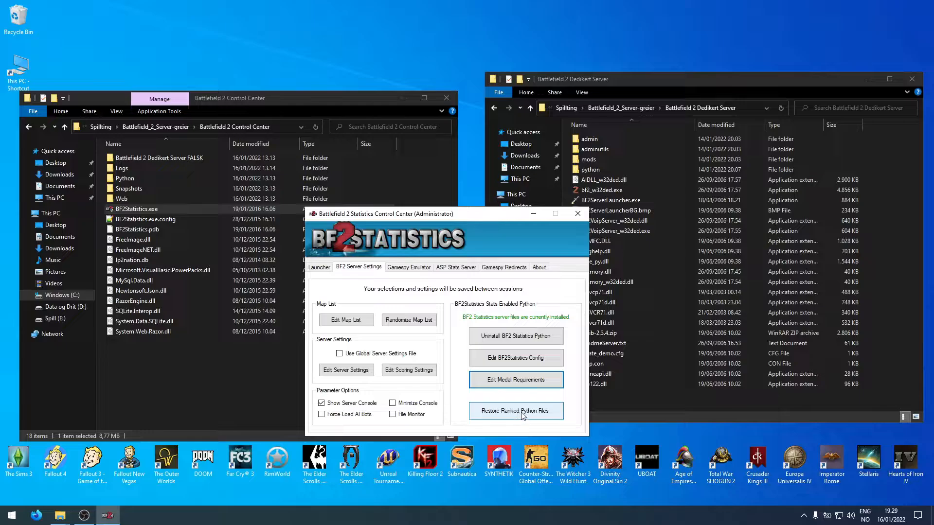
left_click(516, 380)
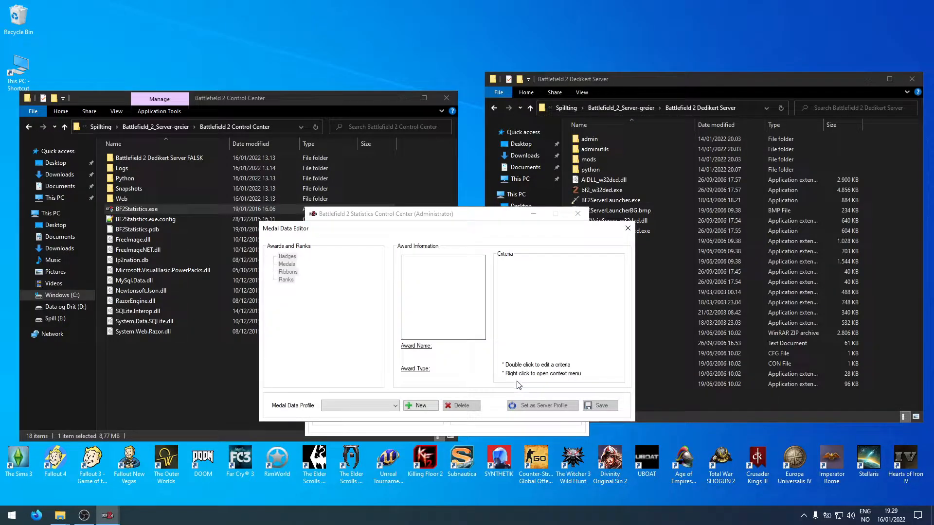
left_click(376, 404)
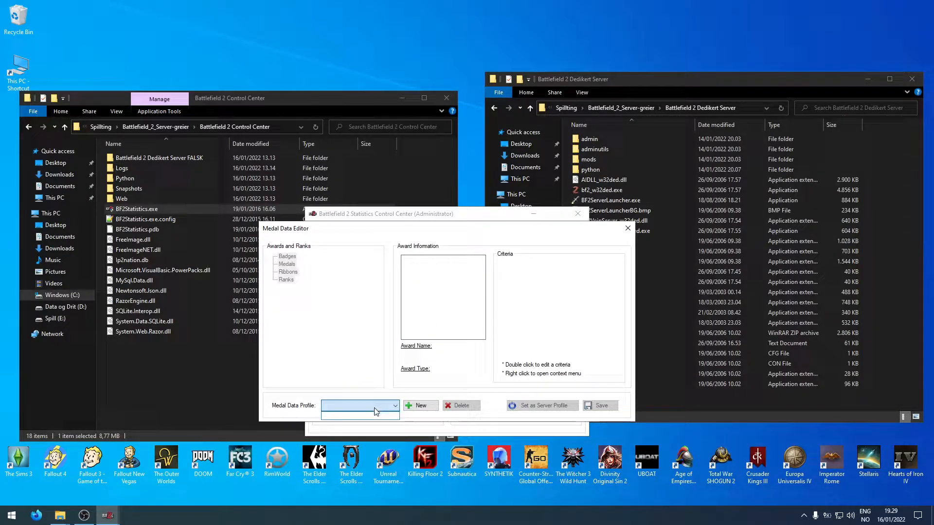
left_click(375, 407)
left_click(419, 407)
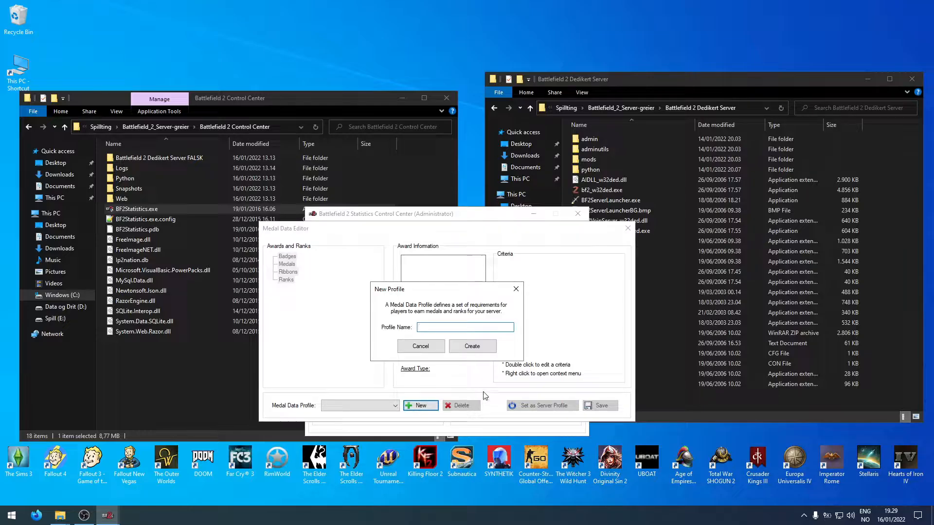
type("Demonstration")
left_click(468, 346)
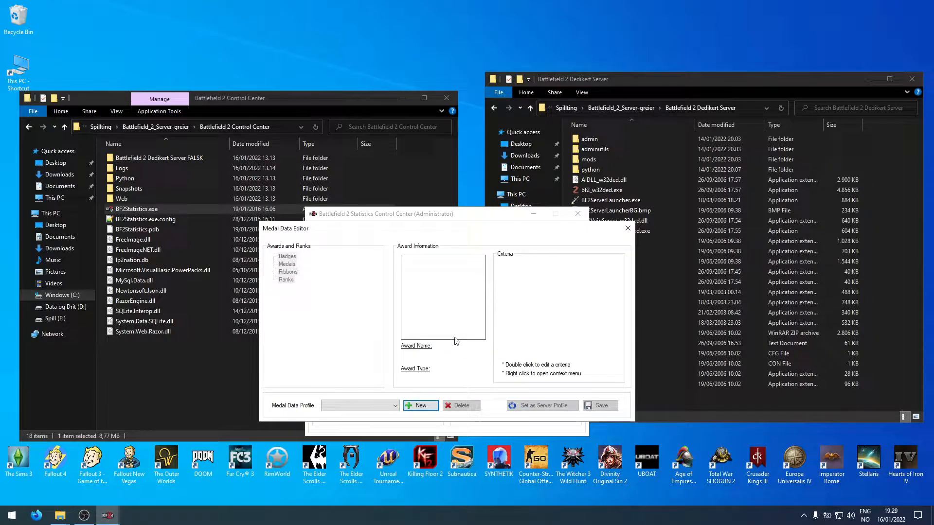
left_click(355, 406)
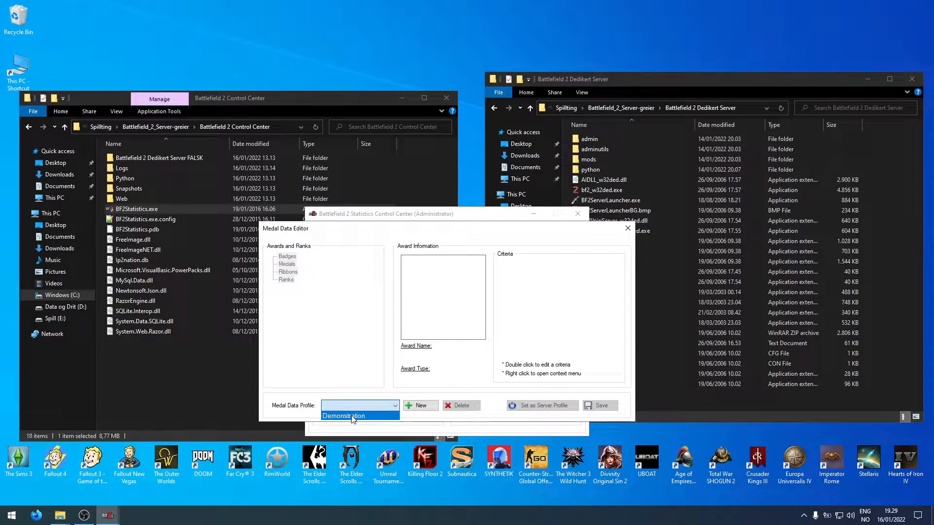
left_click(353, 416)
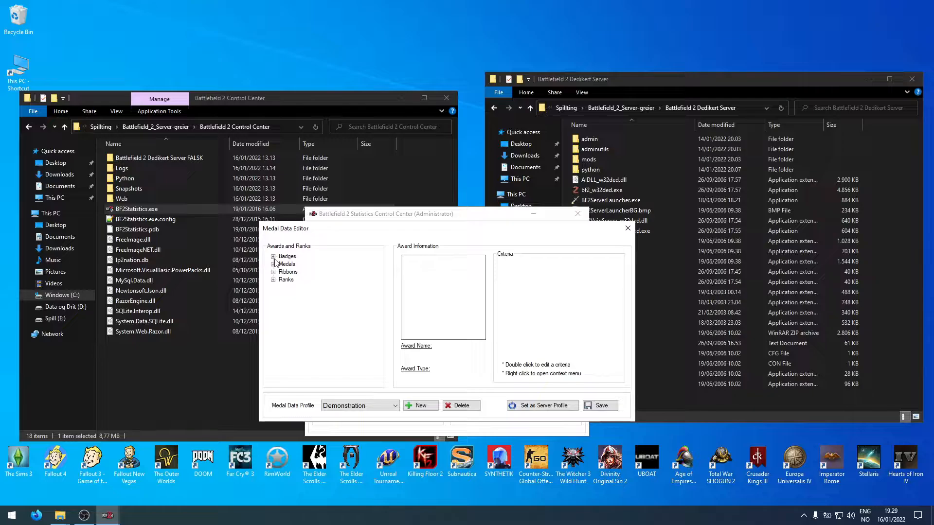
Delete the global time criterion from the Lieutenant General rank in the Demonstration profile.
left_click(274, 256)
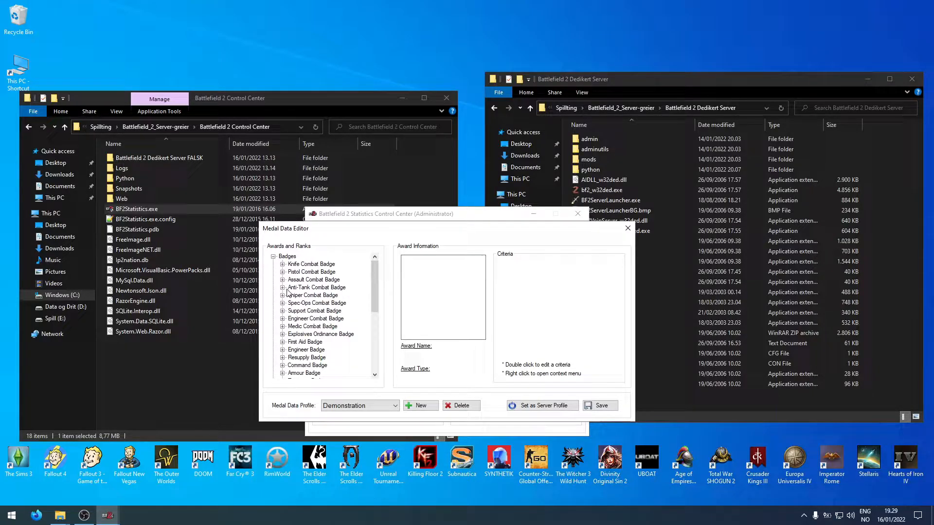
left_click(274, 256)
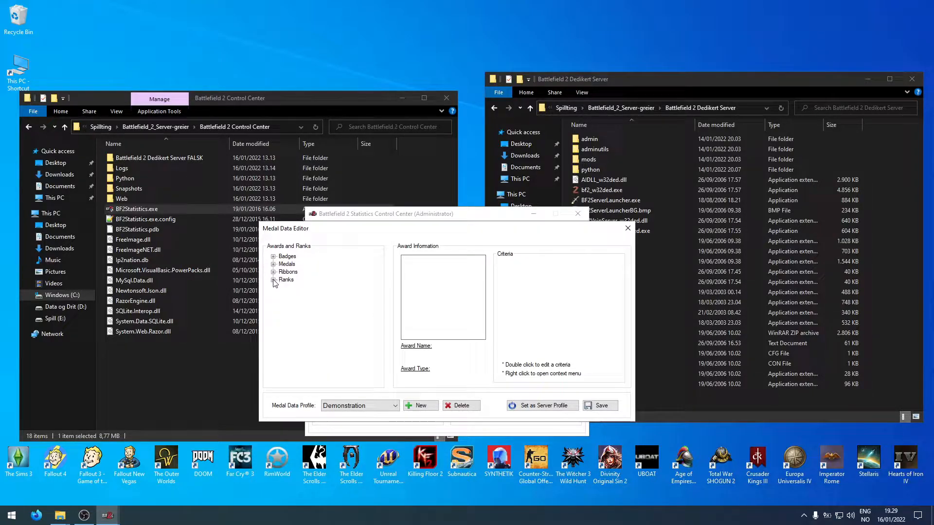
left_click(273, 280)
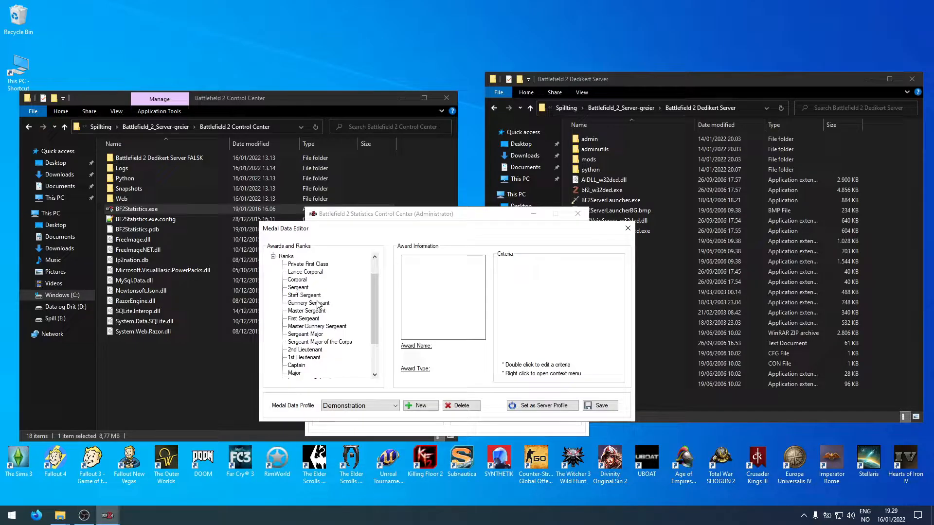
scroll(314, 331, "down", 3)
left_click(298, 373)
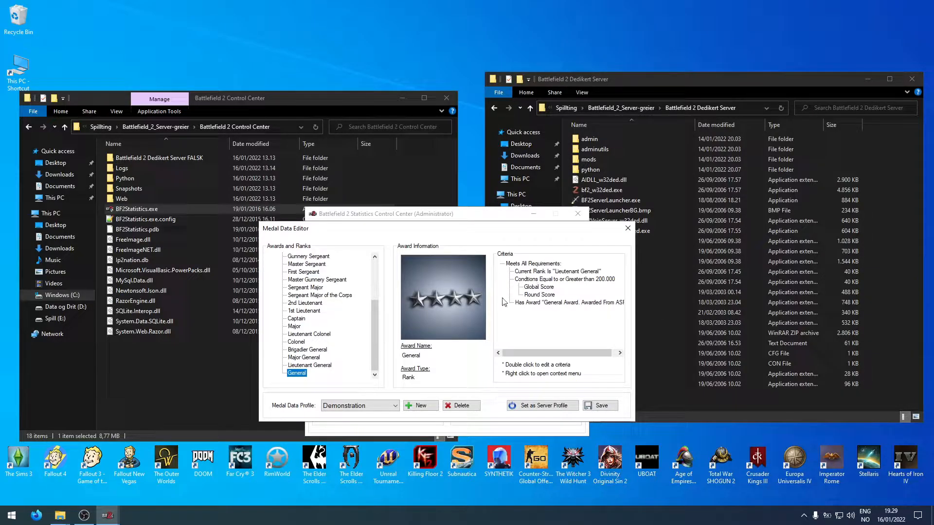
left_click(304, 365)
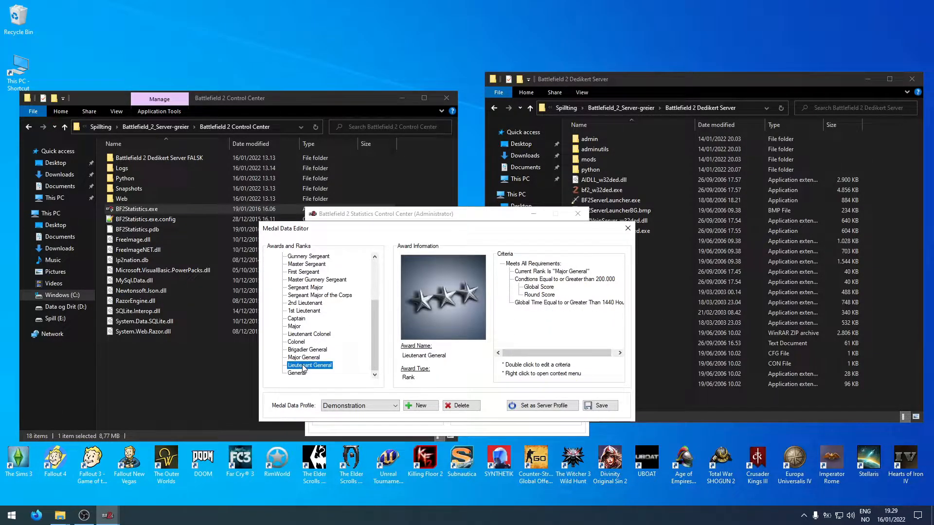
left_click(602, 304)
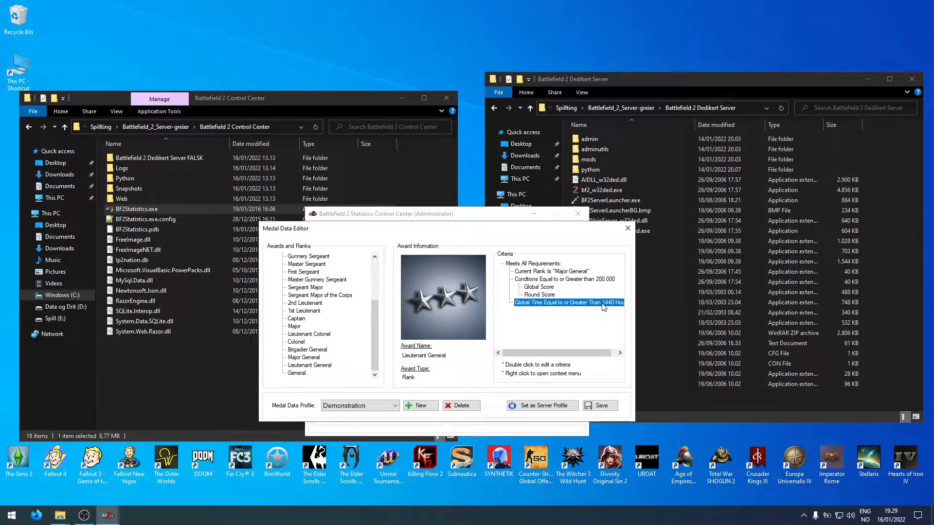
right_click(598, 306)
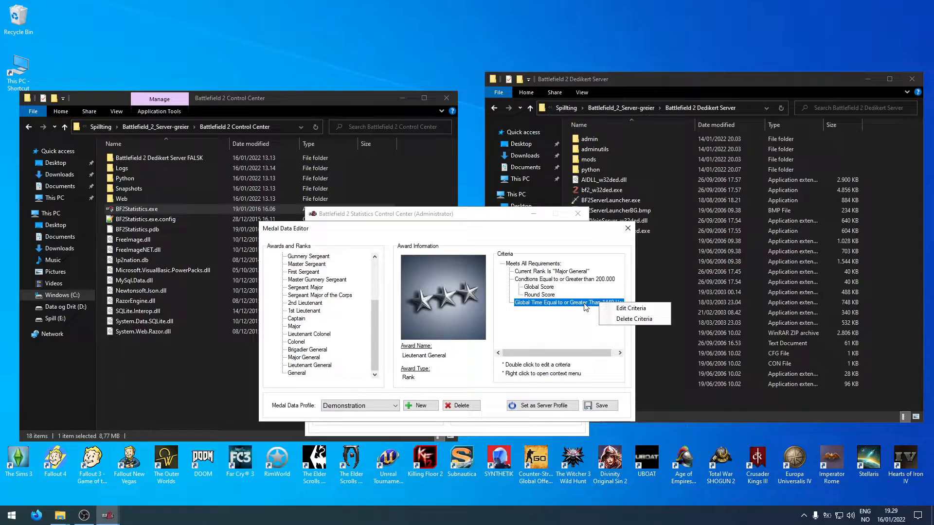
left_click(635, 319)
left_click(593, 280)
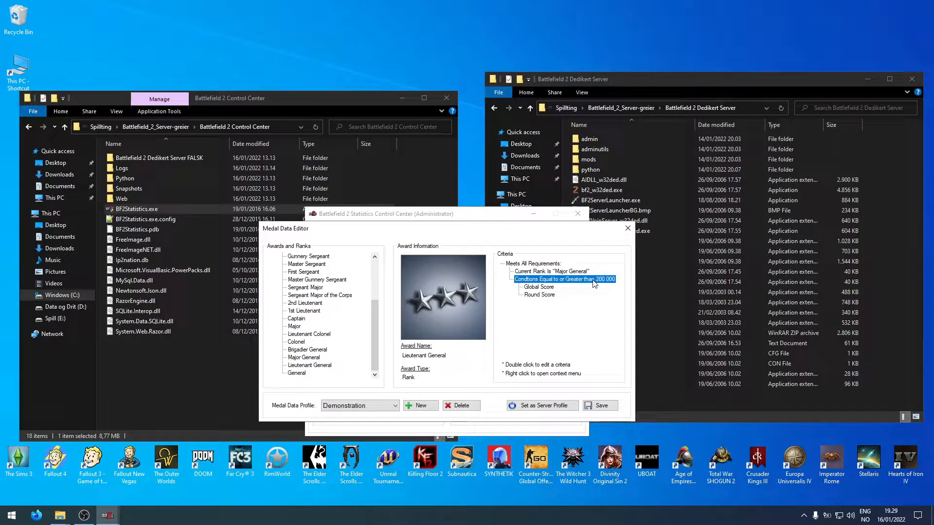
right_click(602, 281)
left_click(607, 287)
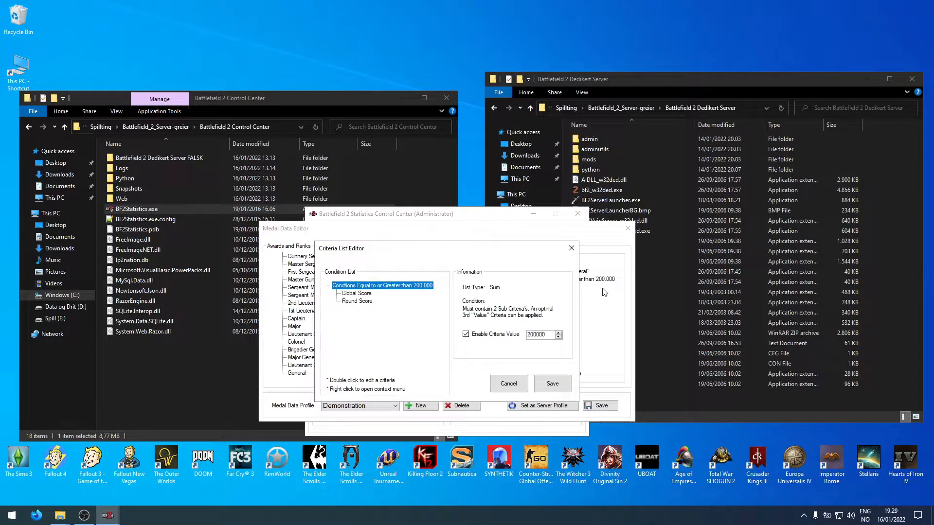
left_click(529, 335)
type("1")
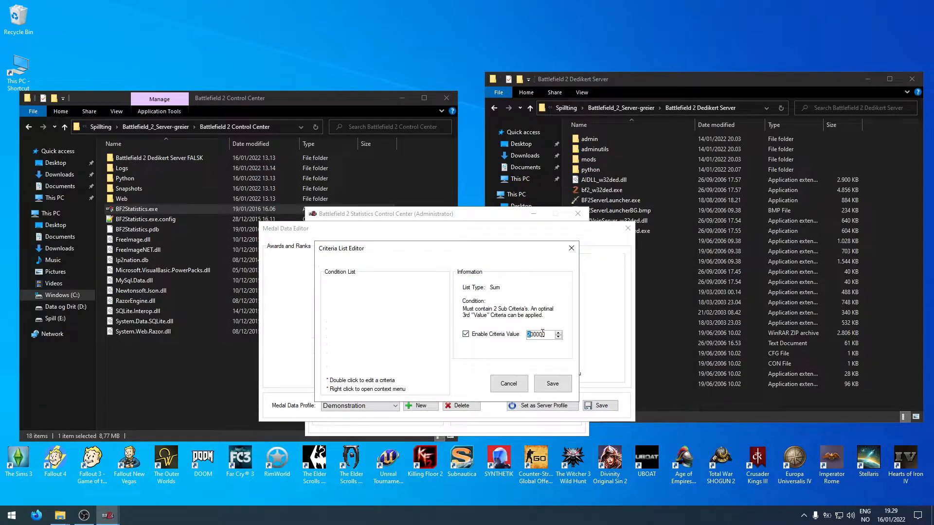
left_click(539, 387)
left_click(510, 381)
left_click(320, 366)
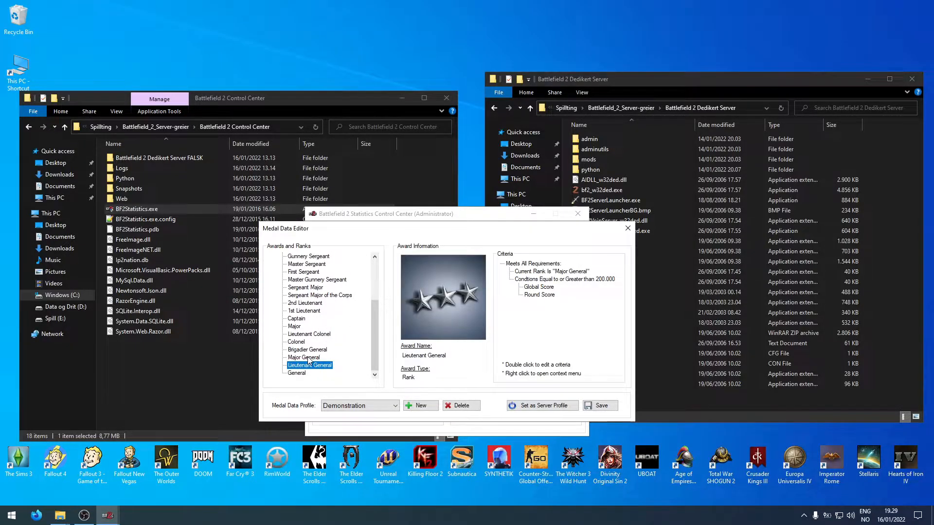
Examine the promotion criteria of the Major General, General, Lieutenant General, Colonel and Major ranks.
left_click(304, 358)
scroll(324, 326, "up", 3)
scroll(323, 326, "down", 3)
scroll(323, 325, "up", 3)
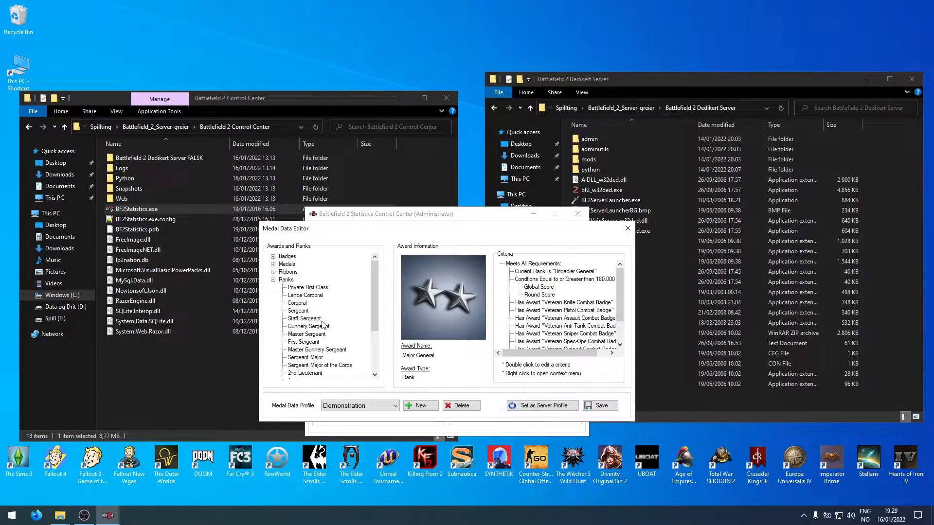
scroll(323, 326, "down", 3)
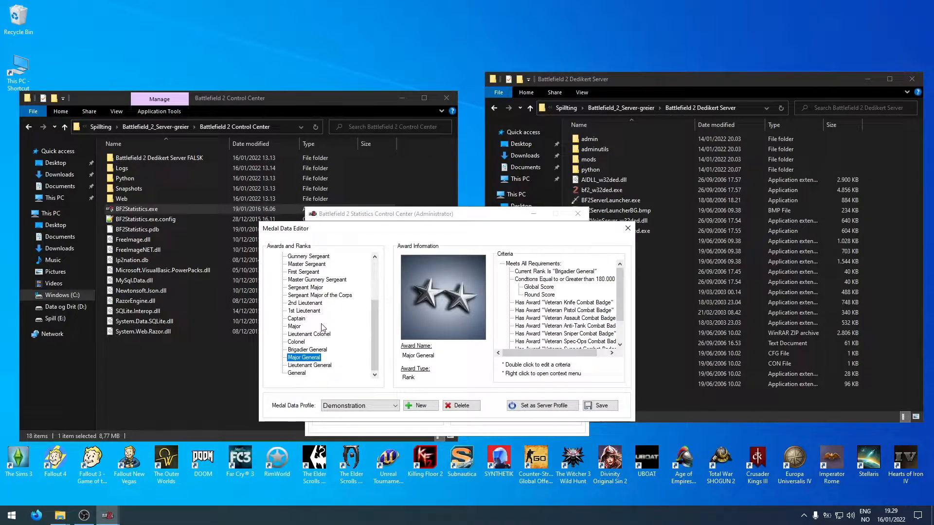
mouse_move(429, 231)
left_mouse_down()
mouse_move(505, 253)
mouse_move(435, 246)
left_mouse_up()
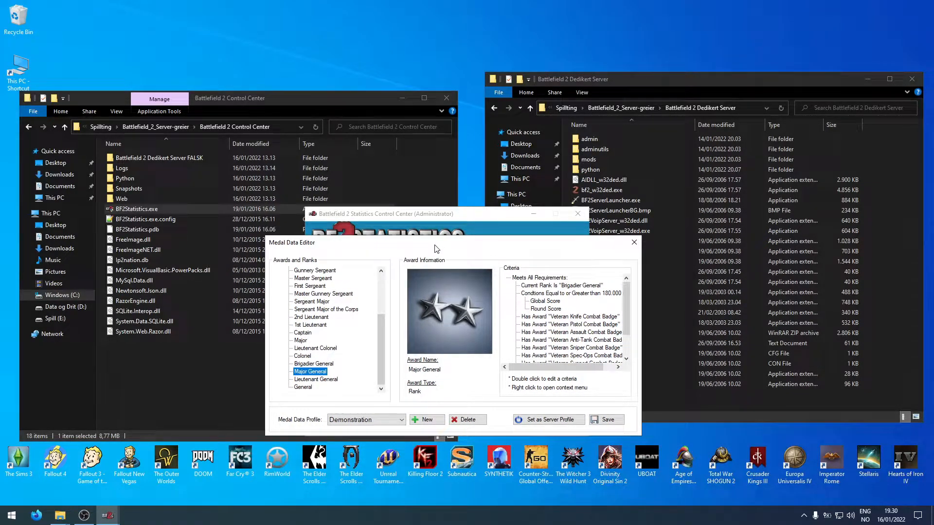
scroll(632, 305, "down", 2)
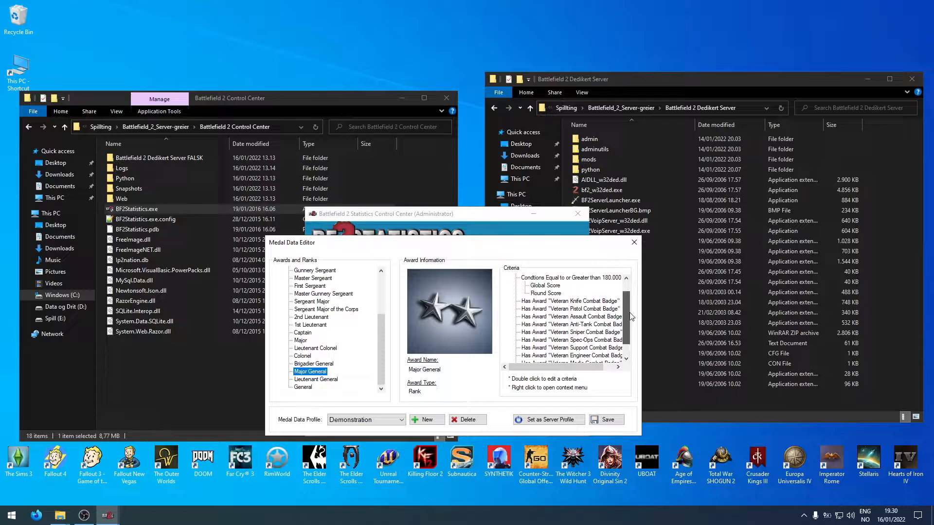
scroll(632, 305, "up", 2)
left_click(306, 387)
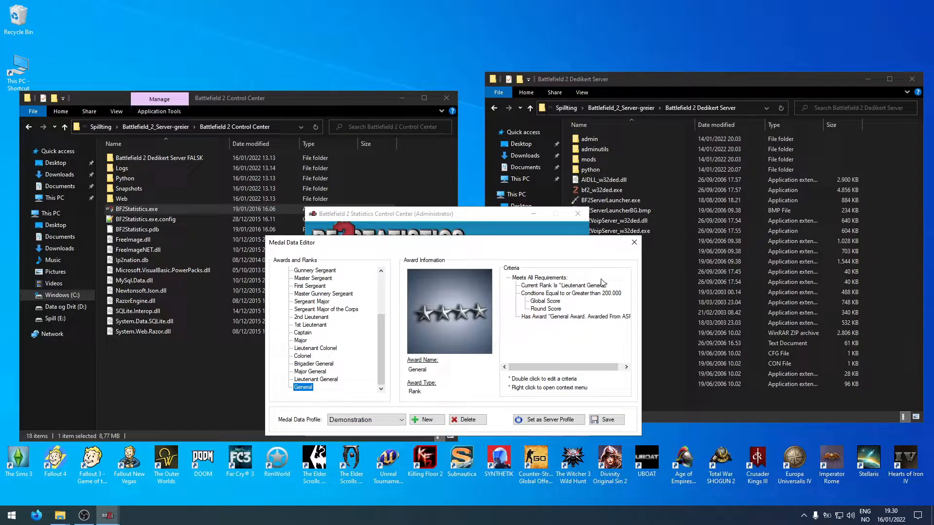
left_click(605, 294)
left_click(325, 380)
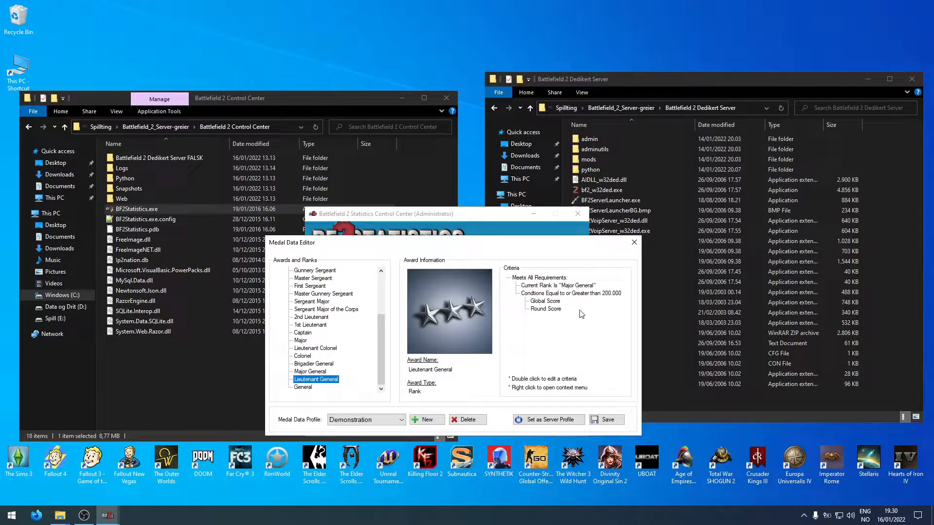
left_click(307, 318)
left_click(312, 380)
left_click(307, 356)
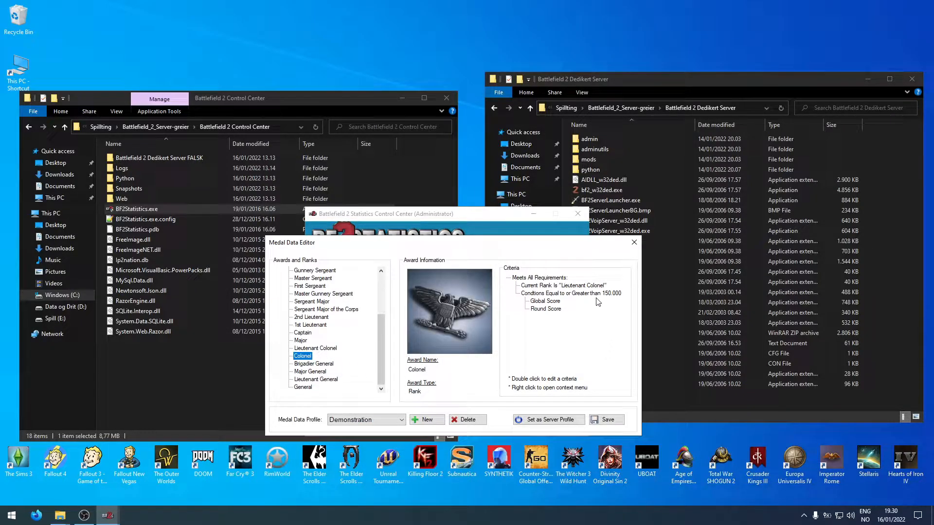
left_click(303, 341)
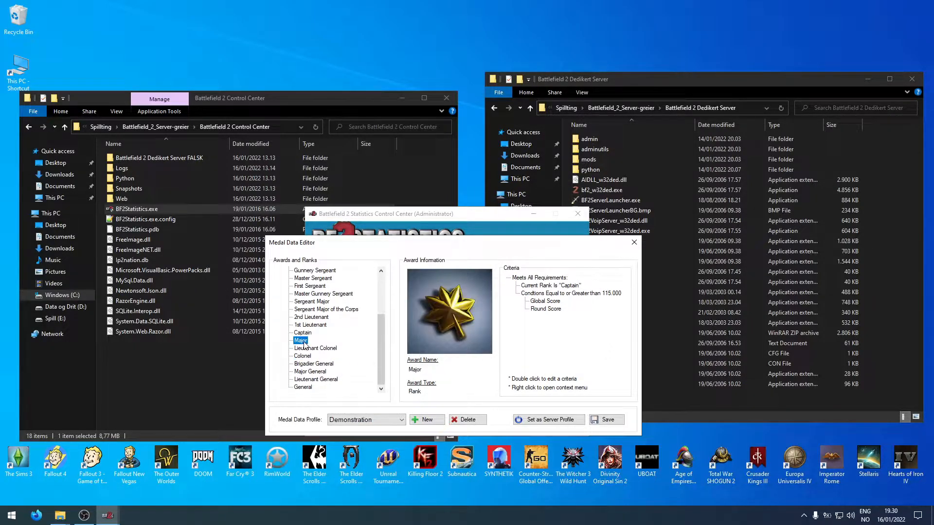
double_click(605, 293)
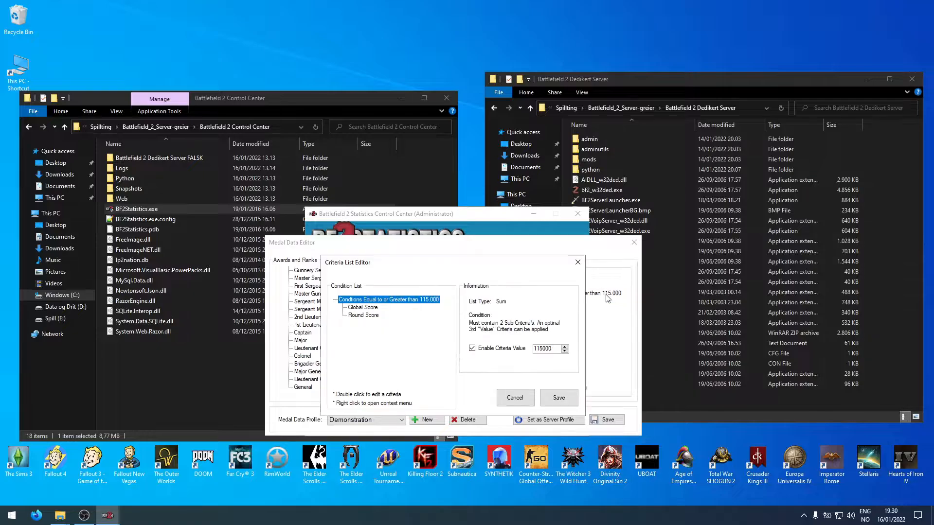
double_click(552, 349)
left_click(578, 262)
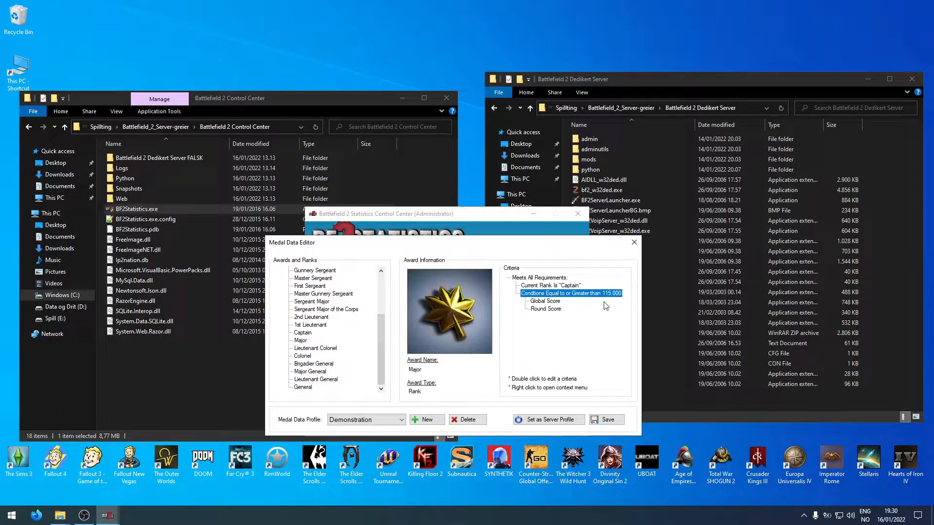
Collapse the Ranks group and expand the Badges group in the awards list.
left_click_drag(541, 245, 557, 246)
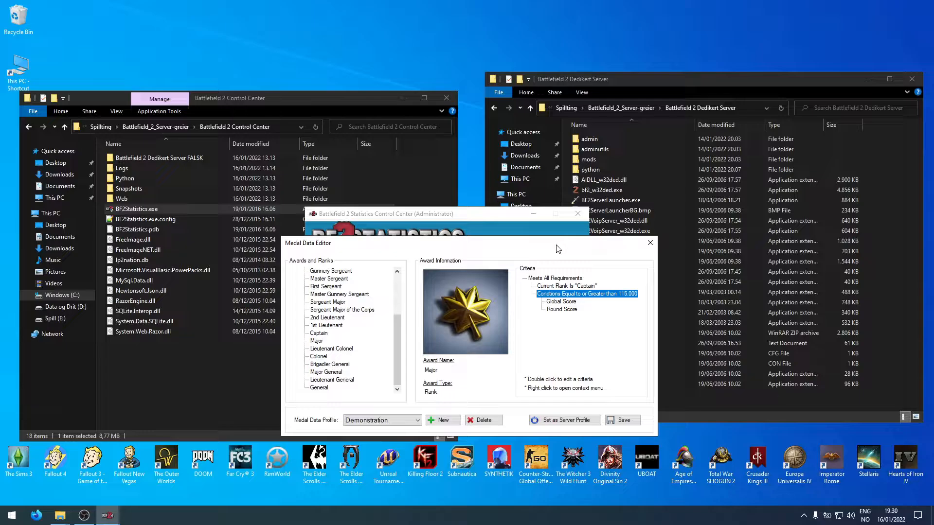
left_click_drag(558, 249, 553, 249)
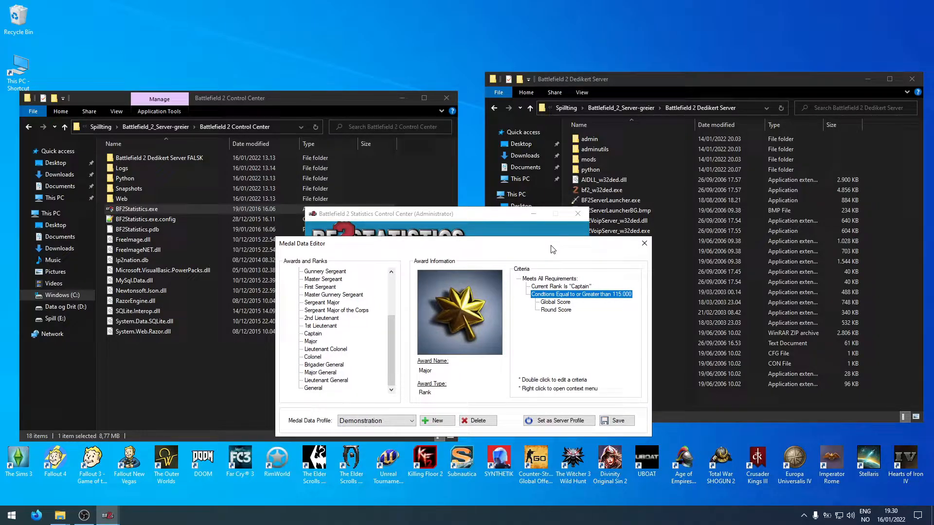
scroll(385, 338, "up", 3)
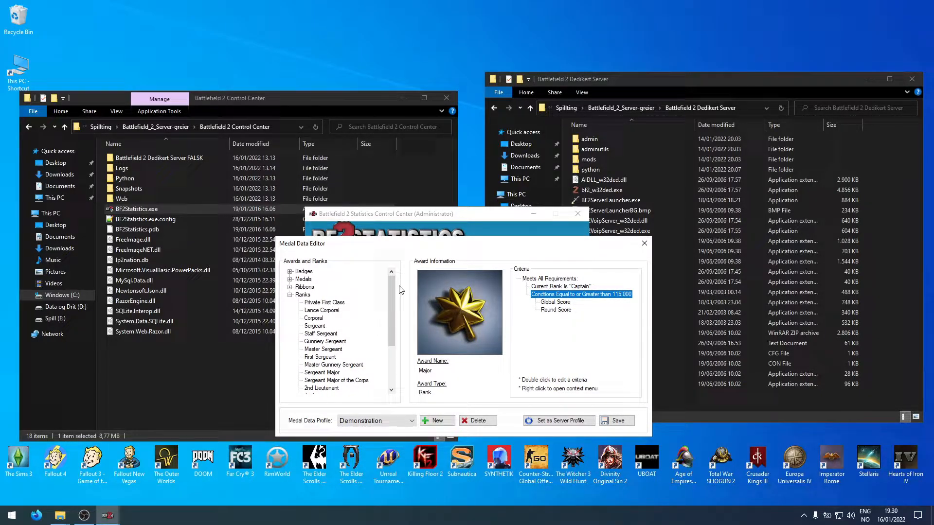
left_click(289, 279)
left_click(290, 279)
left_click(289, 295)
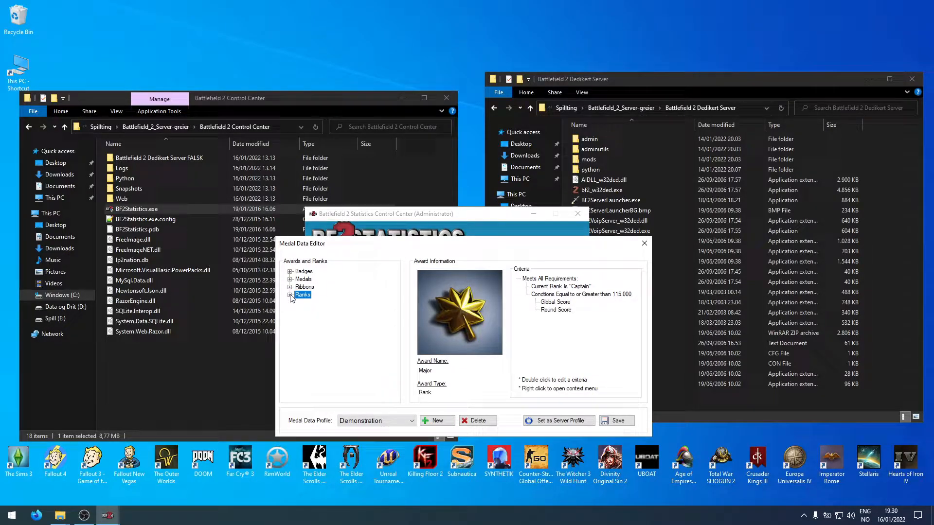
left_click(290, 272)
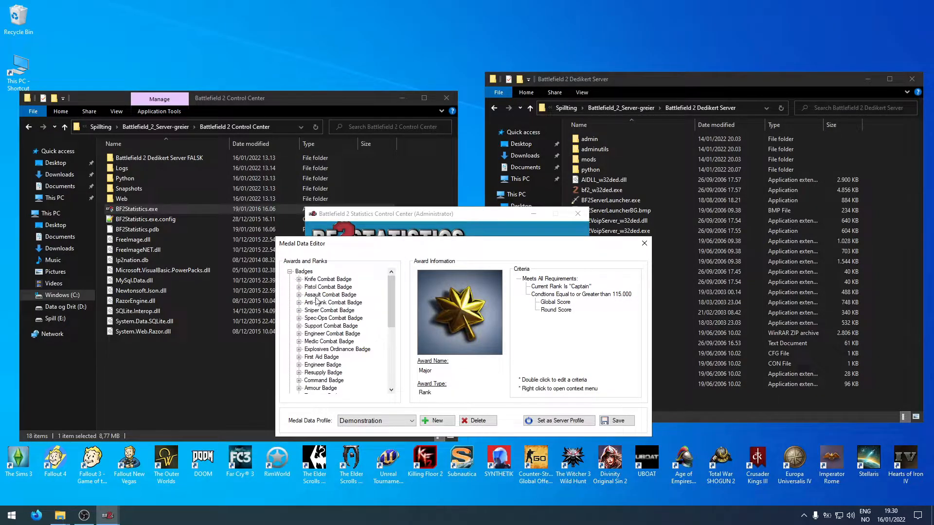
Change the Basic Pistol Combat Badge criterion to require 1 or more pistol kills in a round.
left_click(299, 287)
left_click(319, 295)
left_click(553, 279)
right_click(553, 279)
left_click(565, 285)
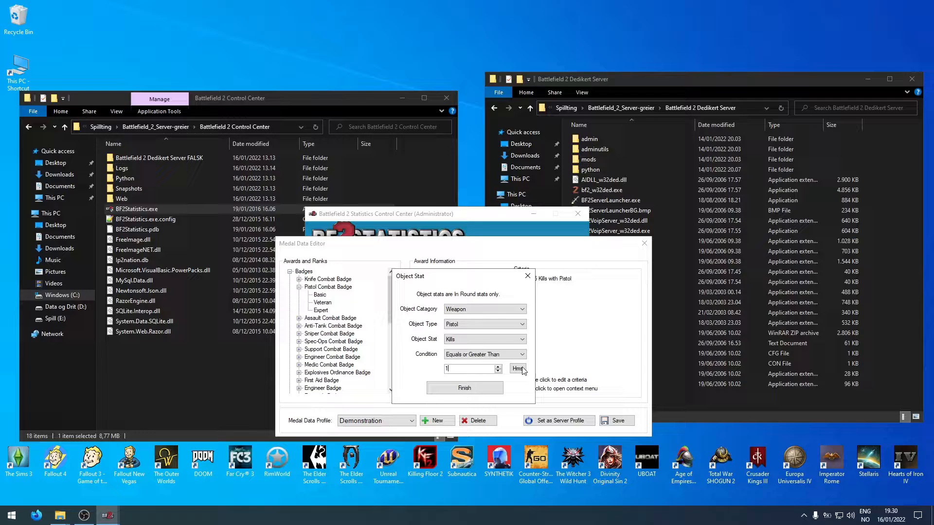
left_click(482, 388)
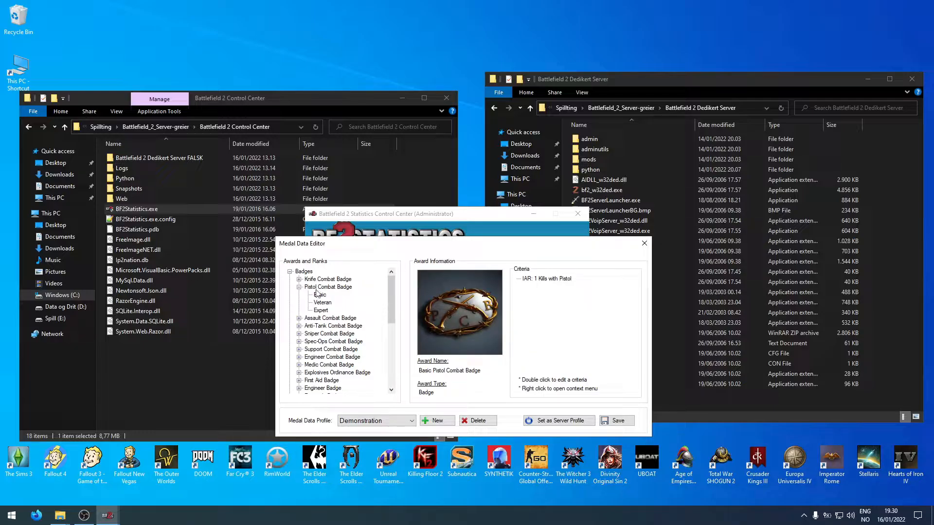
Start a new Player Object Stat criterion for the Basic Spec-Ops Combat Badge.
left_click(299, 341)
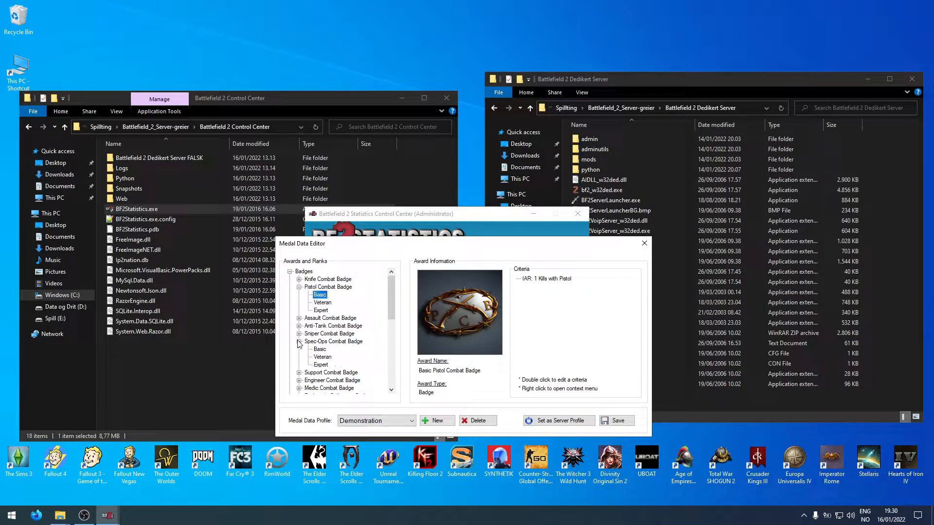
left_click(320, 349)
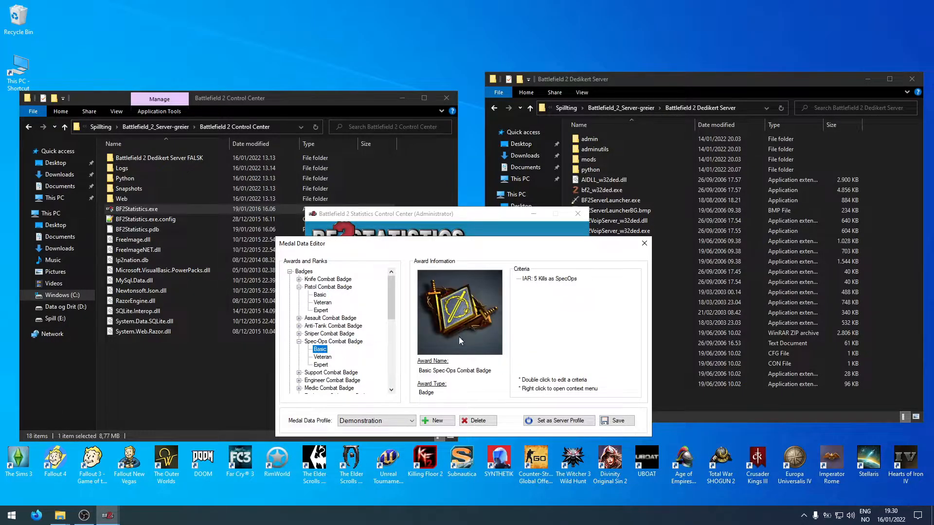
right_click(548, 295)
left_click(580, 302)
left_click_drag(124, 35, 407, 160)
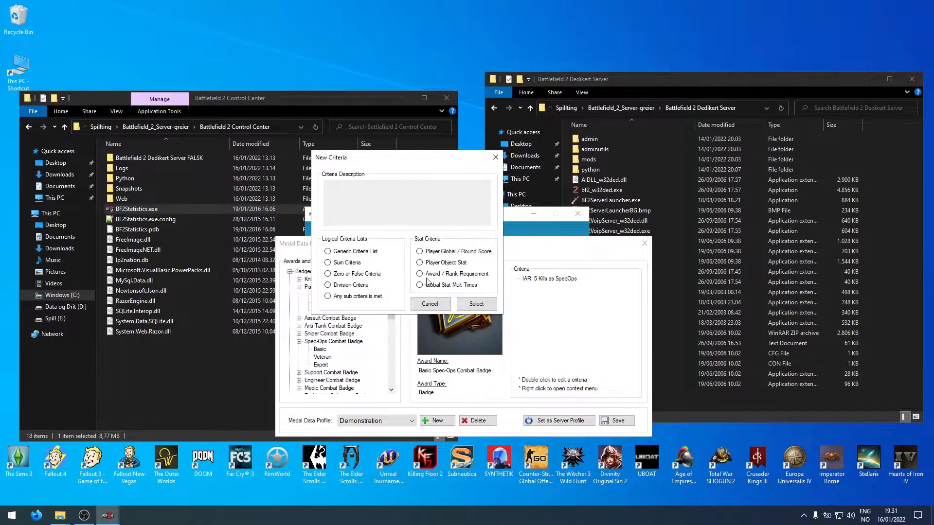
left_click(449, 262)
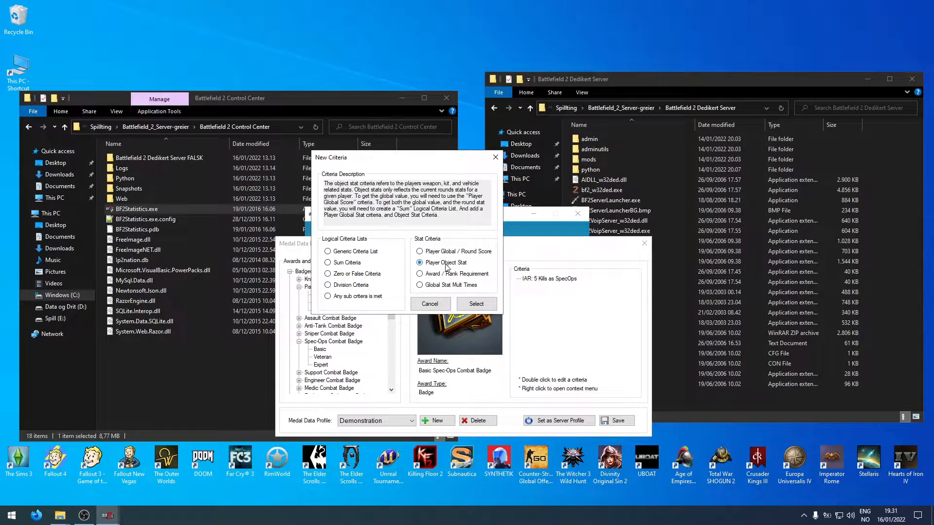
left_click(476, 306)
Define the new criterion as weapon category, Carbines, Kills, with the condition Equals or Greater Than 1.
left_click(465, 311)
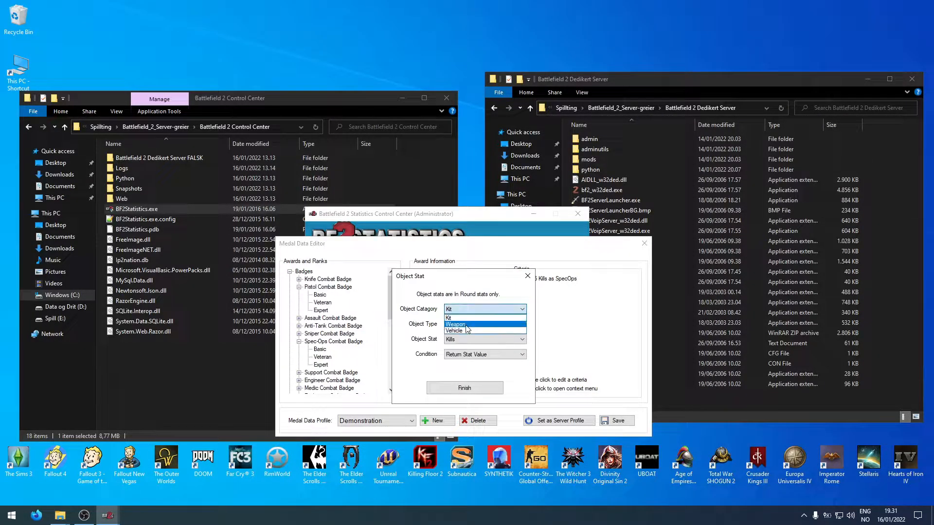
left_click(456, 324)
left_click(471, 324)
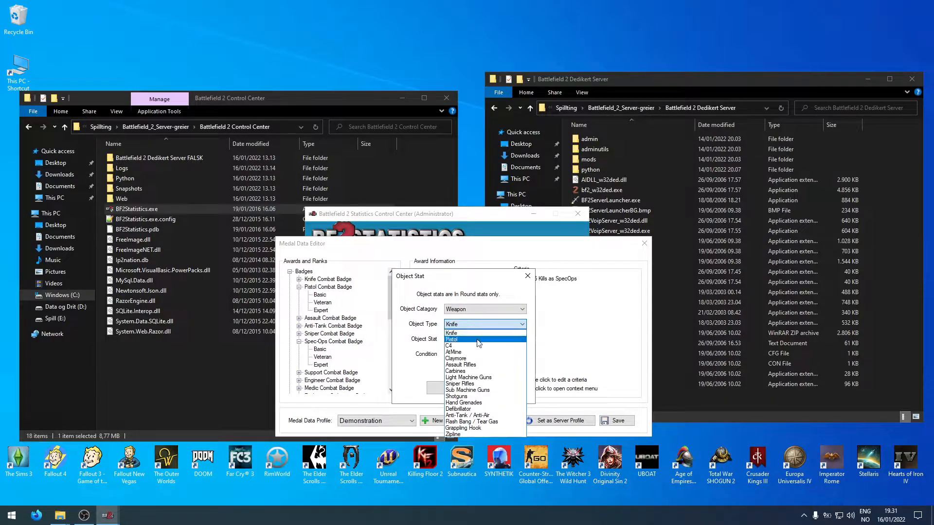
left_click(475, 371)
left_click(474, 354)
left_click(461, 368)
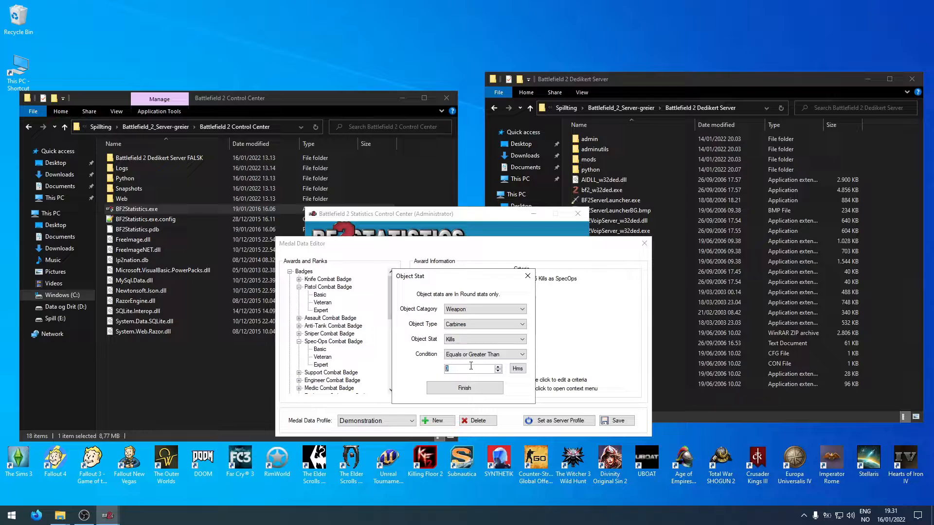
type("1")
left_click(470, 388)
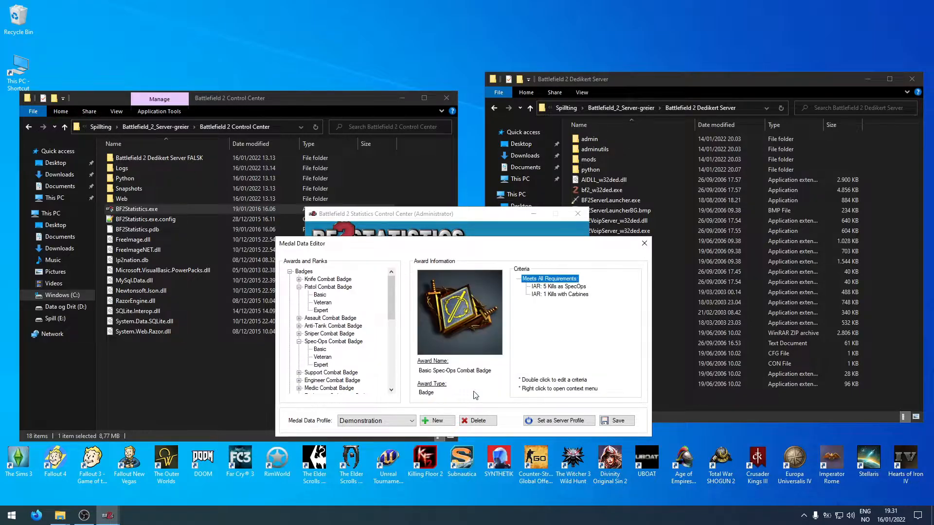
Delete the kills as SpecOps criterion from the Basic Spec-Ops Combat Badge, keeping the carbine one.
left_click(552, 287)
right_click(543, 289)
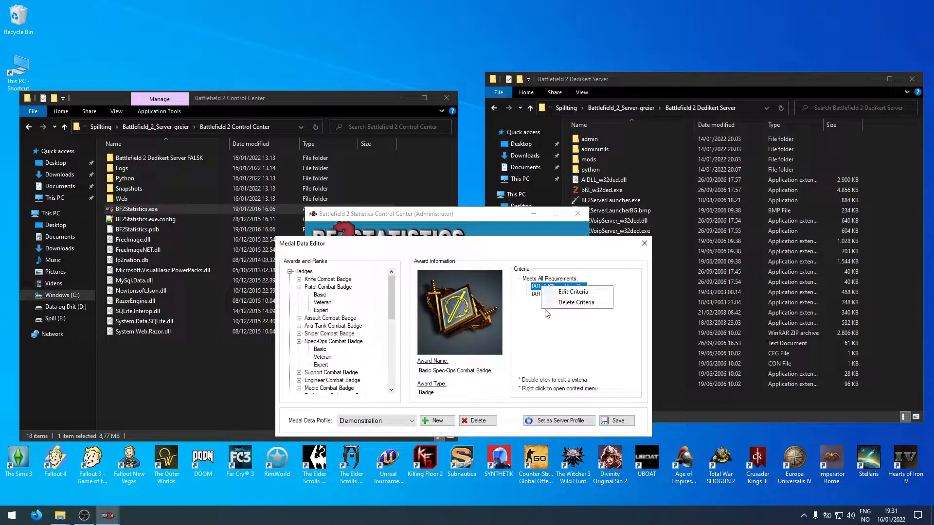
left_click(546, 306)
left_click(549, 289)
left_click(544, 278)
right_click(542, 279)
left_click(530, 331)
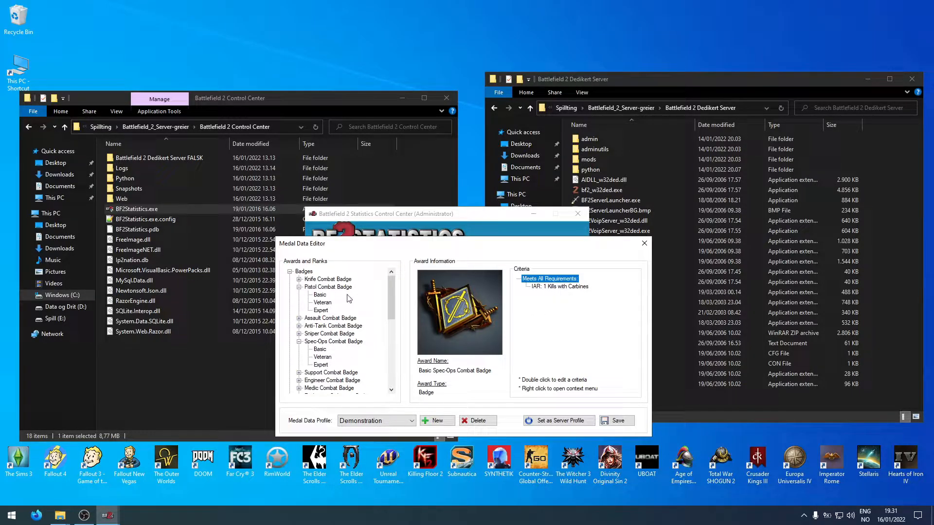
Change the Basic Armour Badge criterion from round time to Kills with Armor, Equals or Greater Than 1, and save the profile.
left_click_drag(389, 302, 395, 347)
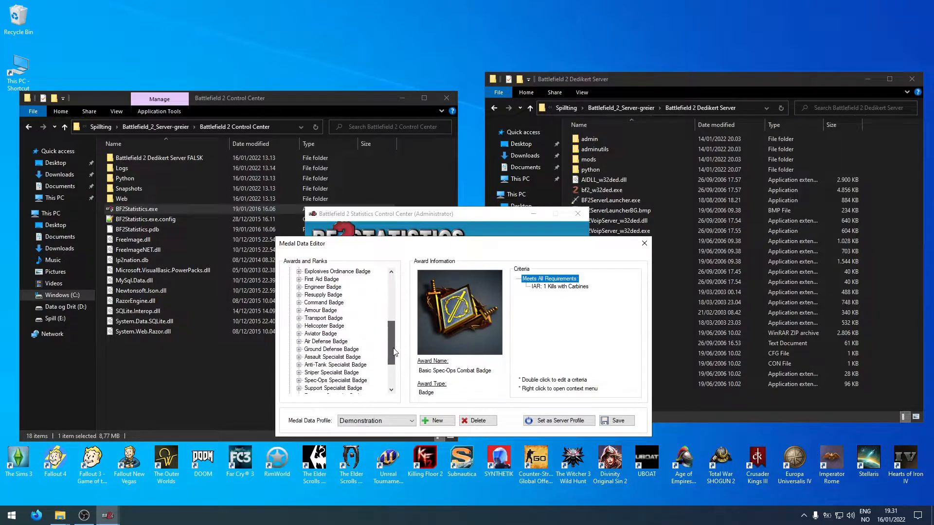
left_click(299, 311)
left_click(319, 319)
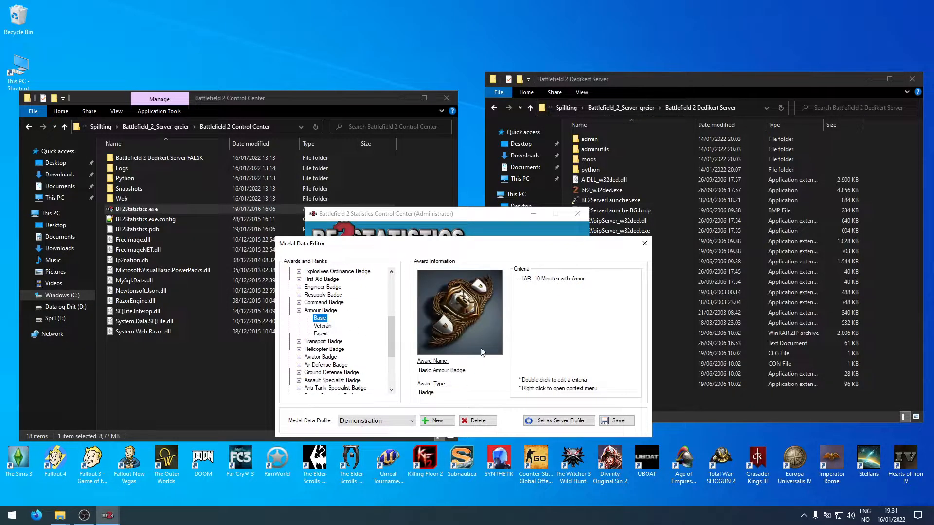
right_click(548, 280)
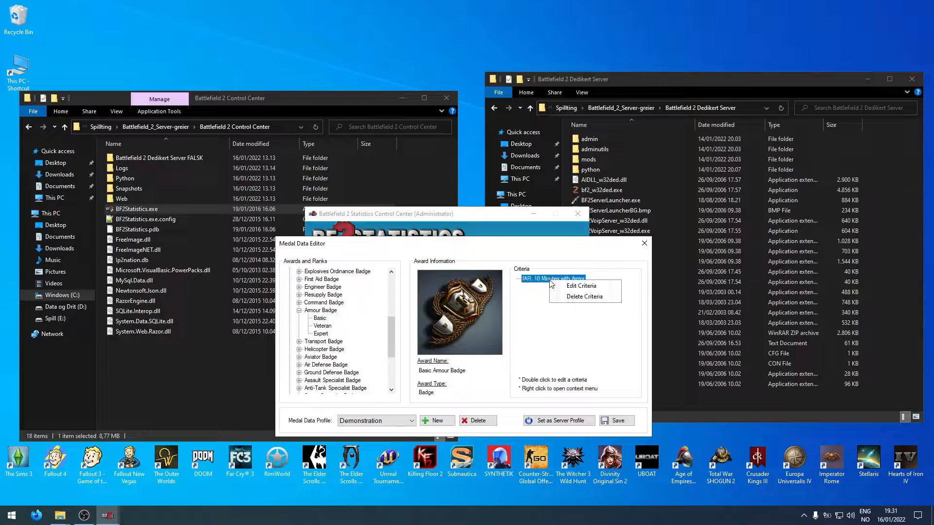
left_click(571, 286)
left_click(471, 326)
left_click(471, 326)
left_click(466, 339)
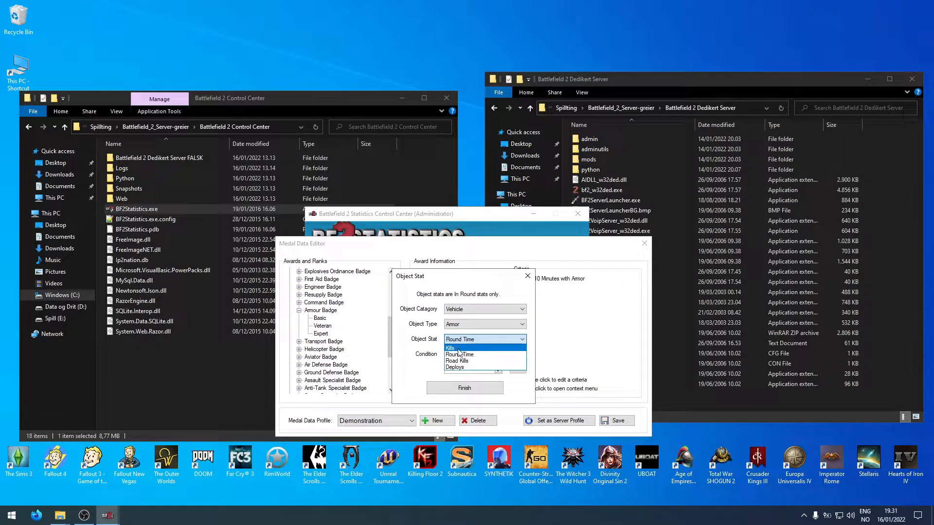
left_click(458, 348)
left_click(486, 354)
left_click(489, 355)
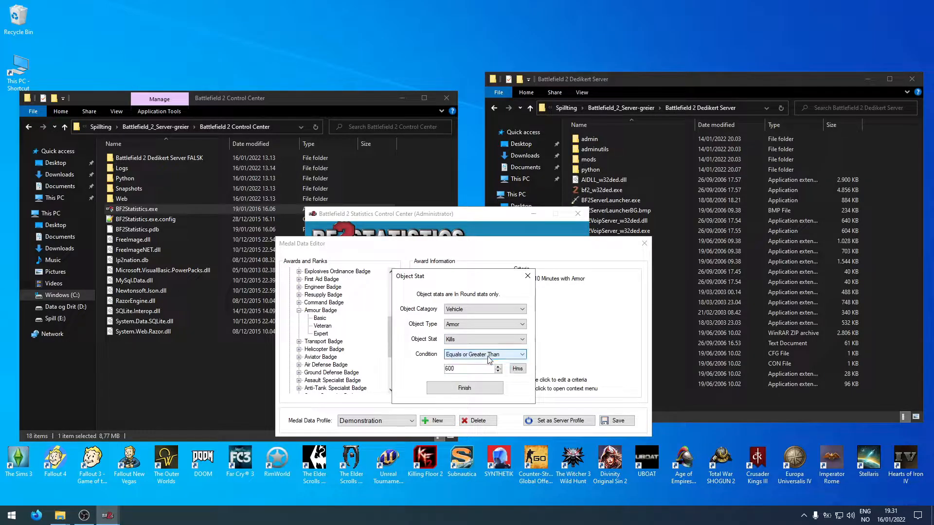
key("Tab")
type("1")
left_click(486, 389)
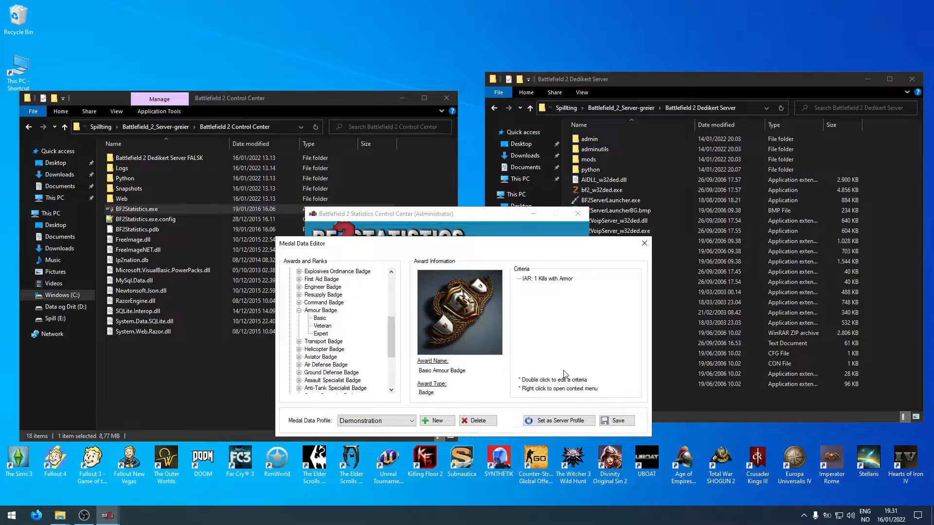
left_click(616, 421)
Look through the remaining badges and read the description of the Sum criteria type.
scroll(334, 342, "down", 3)
scroll(351, 340, "up", 2)
scroll(350, 337, "down", 2)
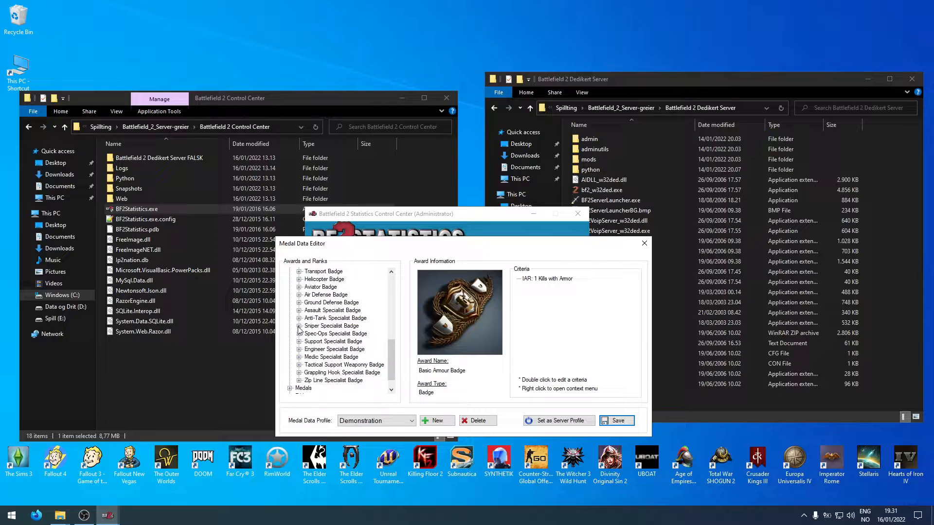
scroll(347, 353, "down", 1)
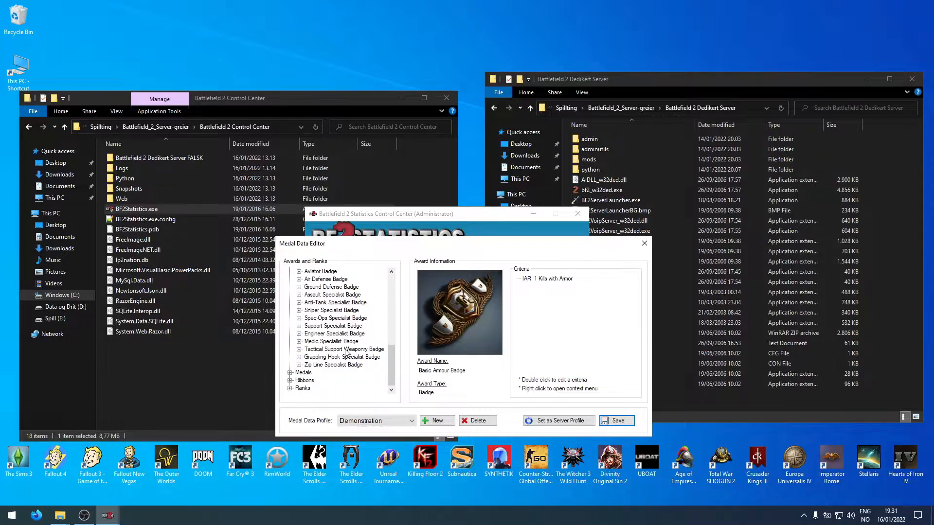
scroll(363, 355, "up", 5)
right_click(536, 319)
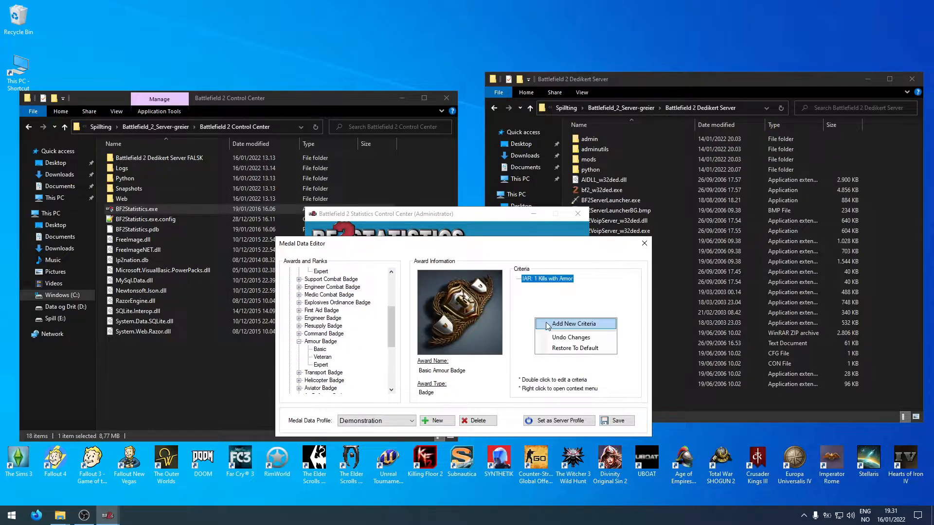
left_click(547, 323)
left_click_drag(154, 70, 434, 217)
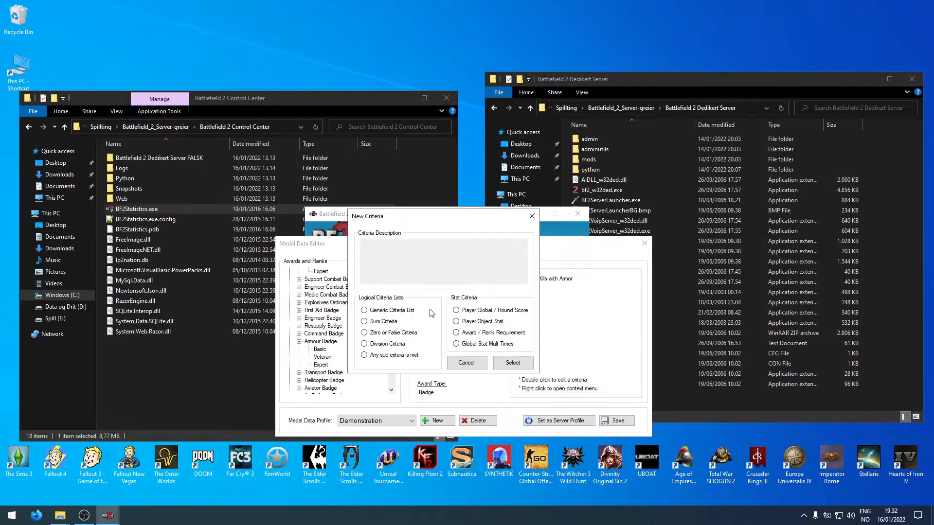
left_click(380, 322)
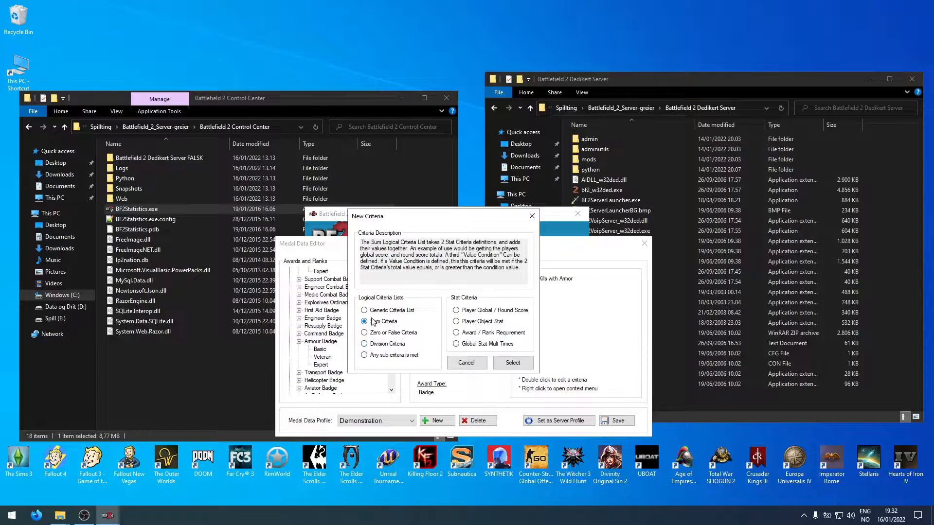
left_click_drag(432, 218, 337, 237)
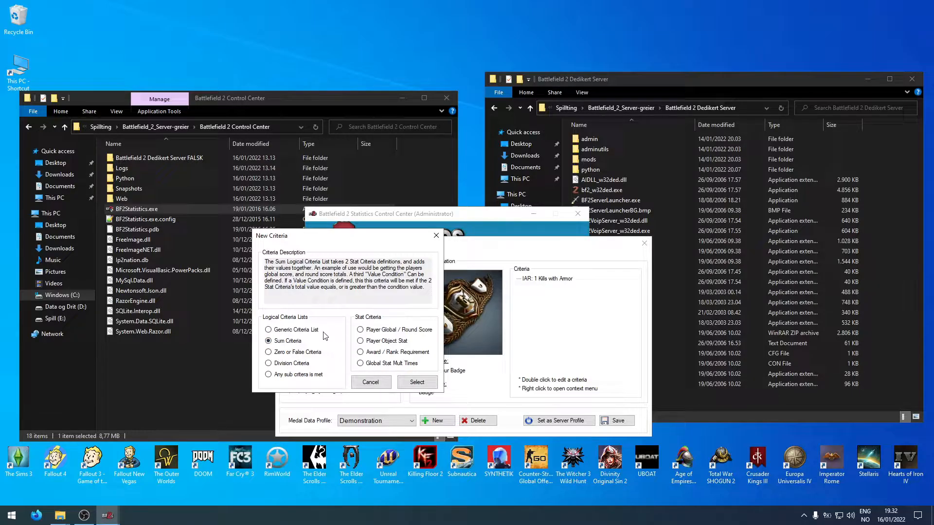
left_click(436, 236)
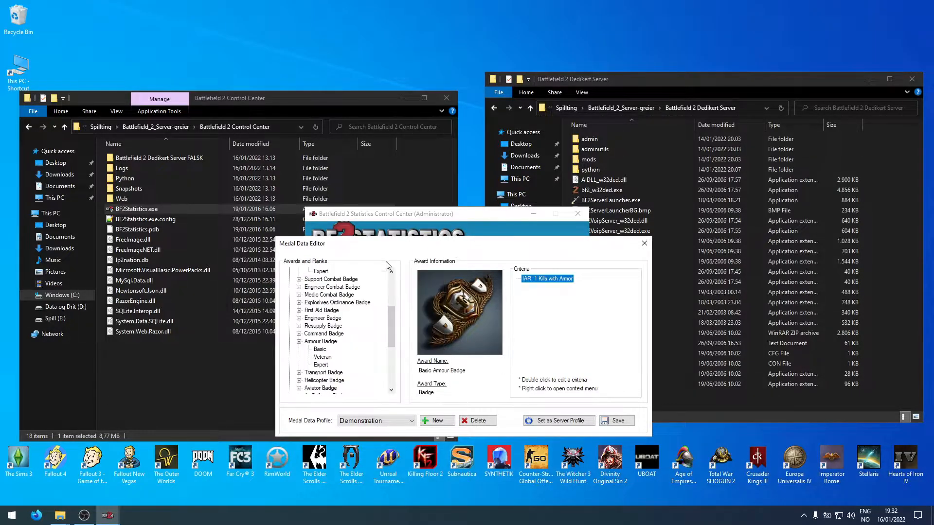
Create a Sum criteria list for the Basic Sniper Combat Badge.
scroll(316, 302, "up", 2)
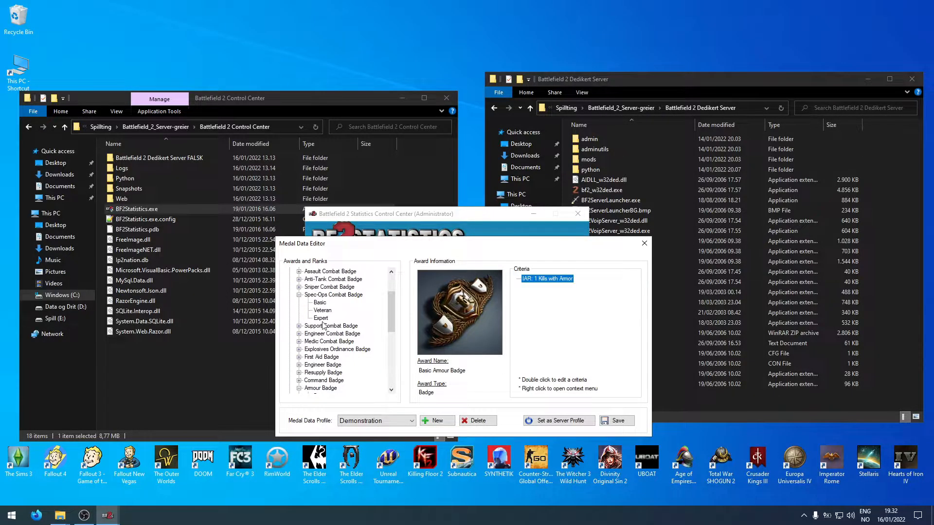
left_click(309, 288)
left_click(299, 287)
left_click(321, 296)
right_click(544, 308)
left_click(564, 318)
left_click_drag(176, 83, 385, 221)
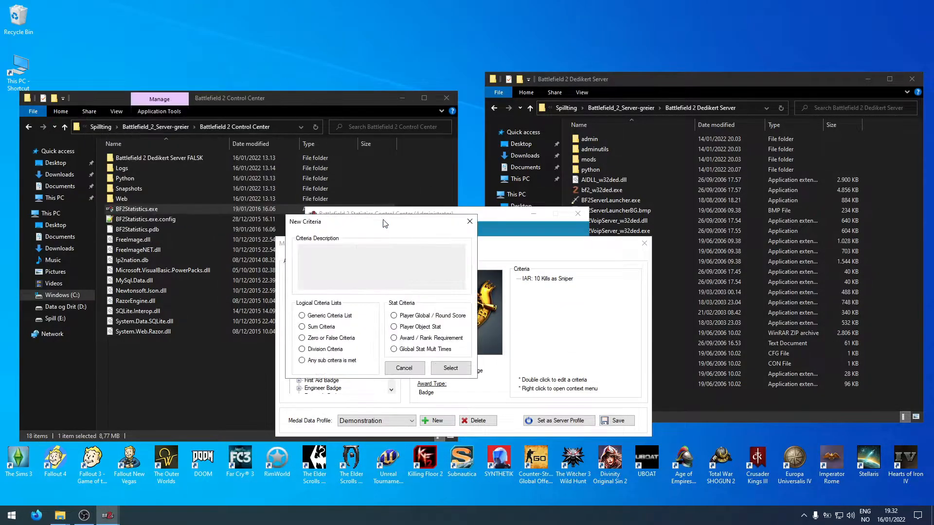
left_click(321, 326)
left_click(450, 369)
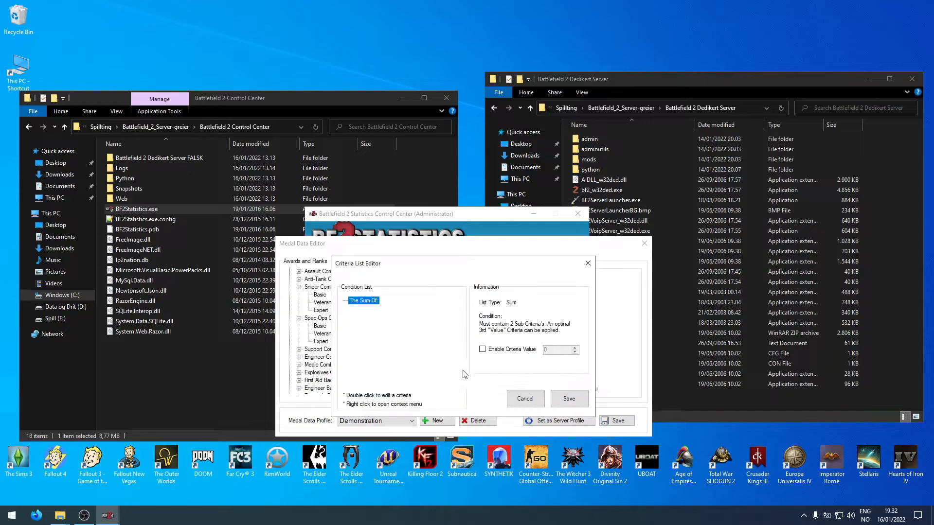
Add a Player Object Stat criterion for weapon kills with Sniper Rifles, using Return Stat Value, to the Sum list.
right_click(374, 329)
left_click(391, 332)
left_click(214, 216)
left_click(276, 258)
left_click(456, 310)
left_click(459, 327)
left_click(463, 325)
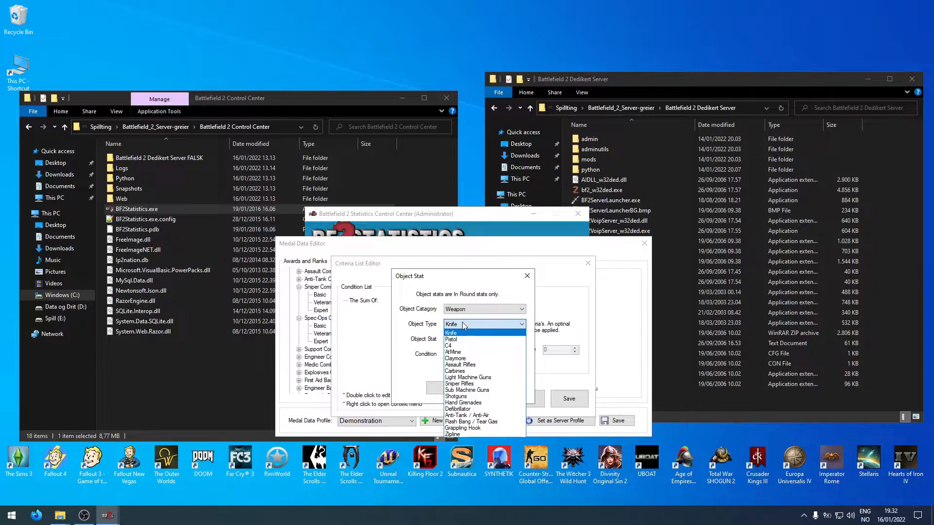
left_click(466, 384)
left_click(471, 355)
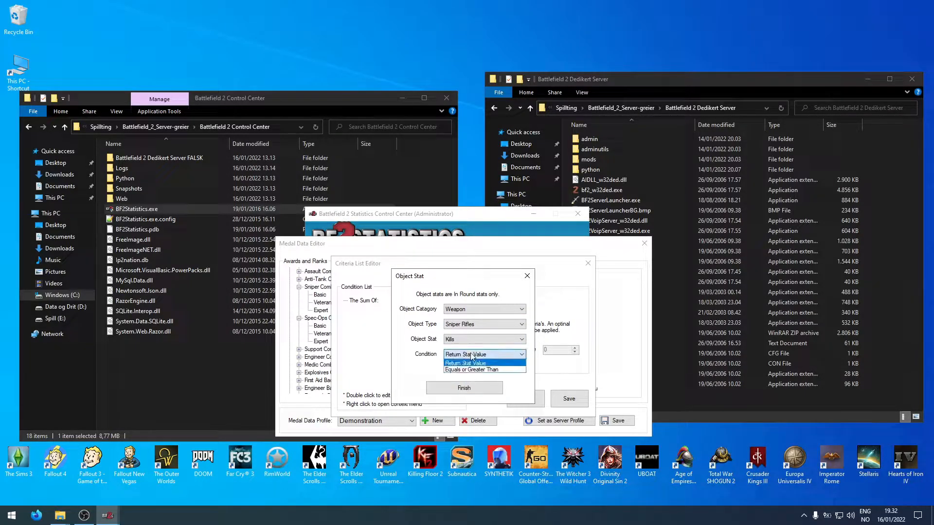
left_click(469, 365)
left_click(466, 388)
Add a second Player Object Stat criterion to the Sum list for weapon kills with Claymore, using Return Stat Value.
right_click(375, 311)
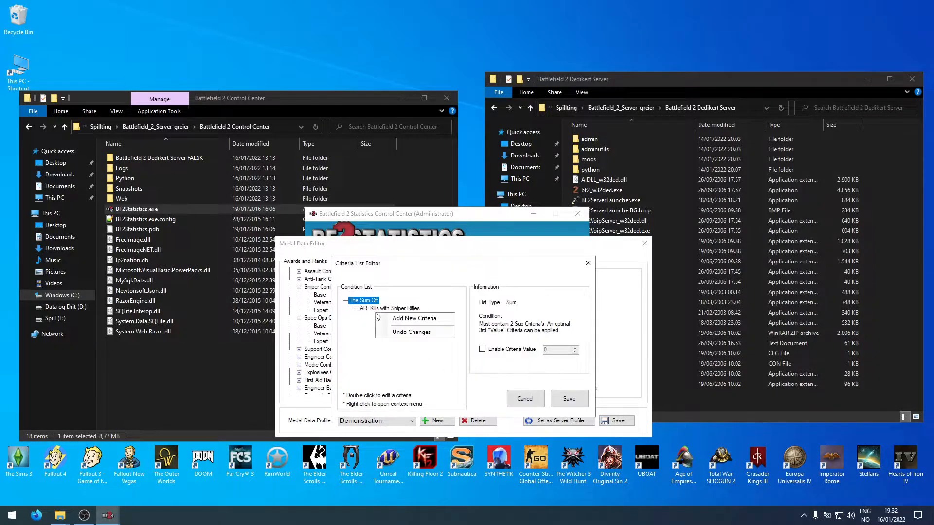
left_click(399, 316)
left_click(140, 127)
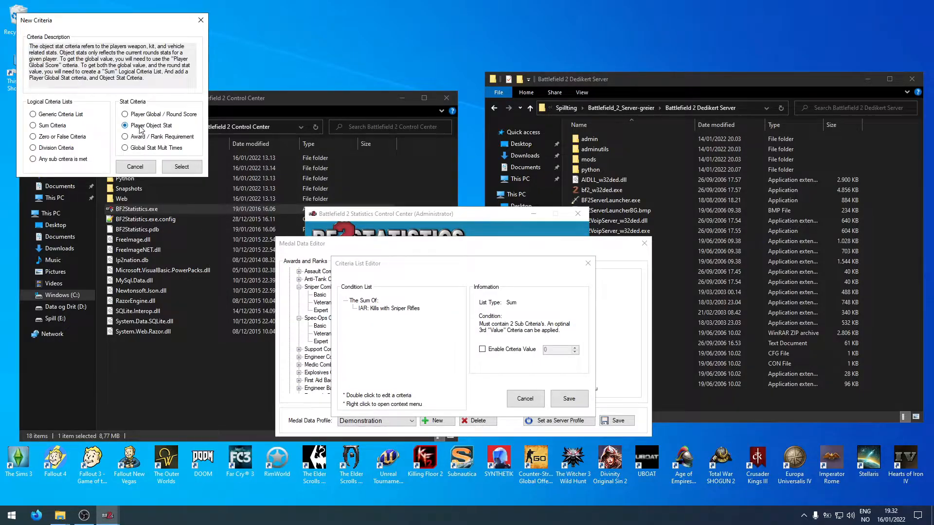
left_click(182, 166)
left_click(474, 309)
left_click(470, 324)
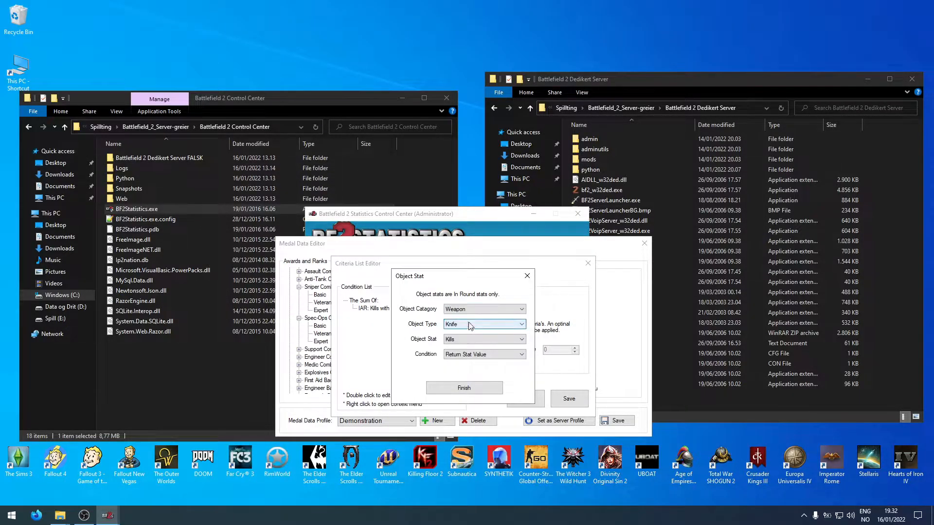
left_click(470, 324)
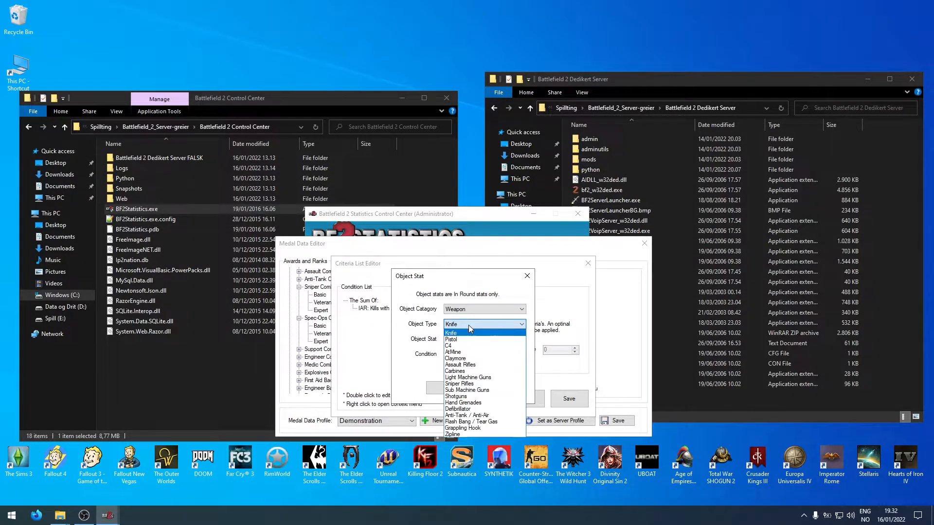
left_click(465, 358)
left_click(467, 354)
left_click(467, 362)
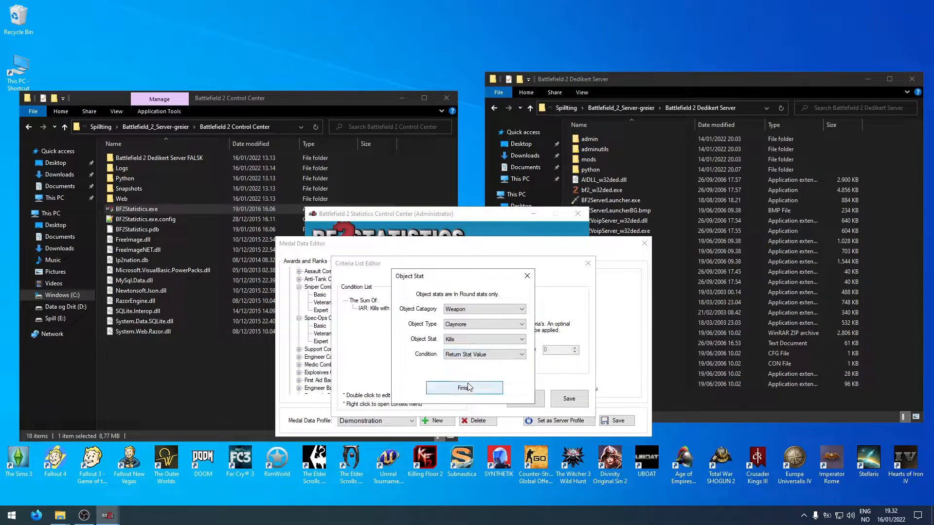
left_click(469, 387)
Enable a criteria value of 3 for the Sum list, save it, and delete the badge's original sniper kills criterion.
left_click(506, 350)
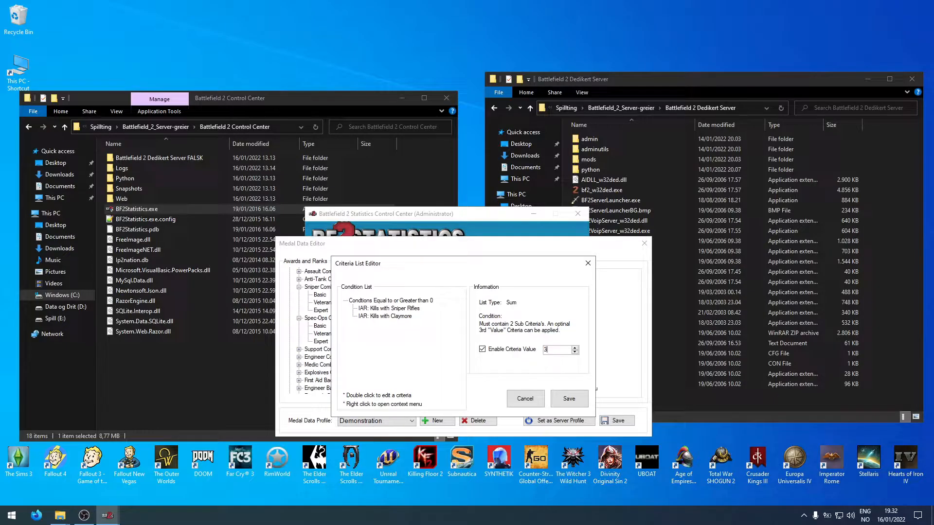
left_click(569, 398)
right_click(551, 288)
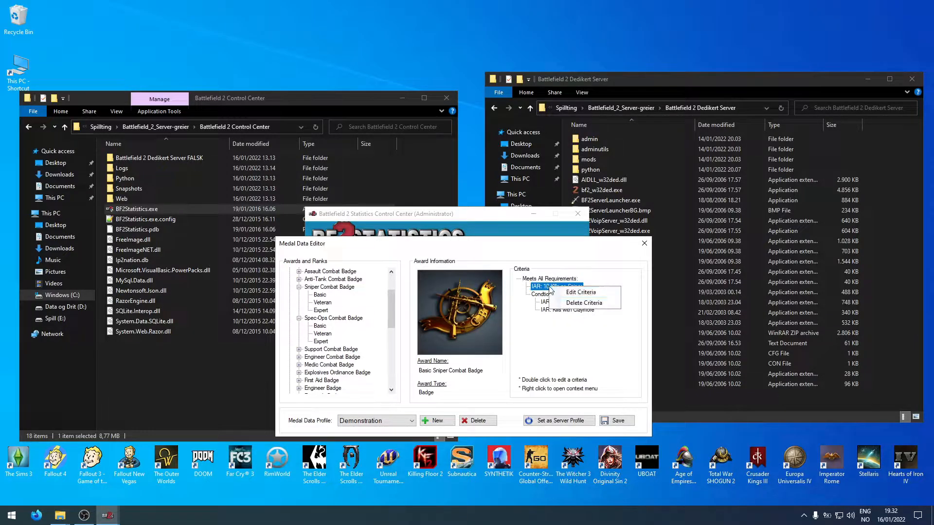
left_click(567, 302)
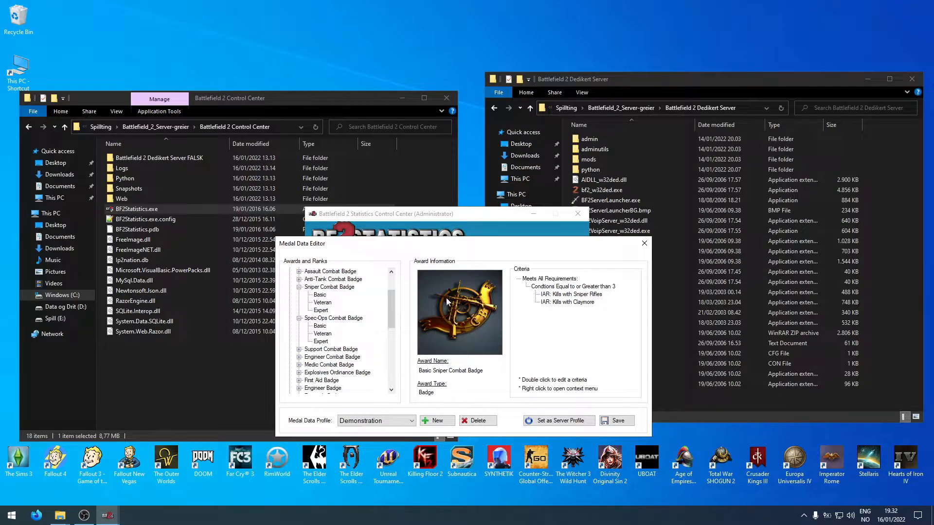
Check the criteria of the Basic Spec-Ops Combat Badge and Basic Armour Badge, and save the Demonstration profile.
scroll(379, 309, "down", 1)
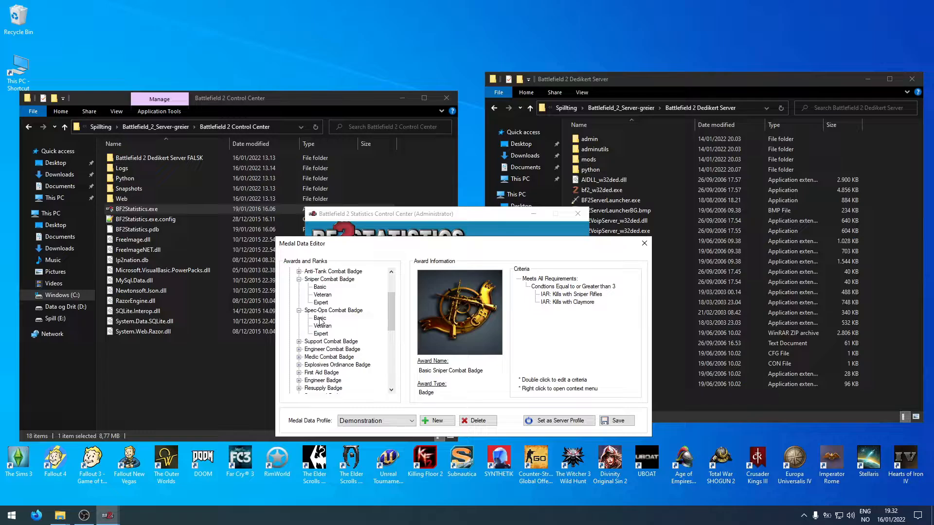
left_click(320, 319)
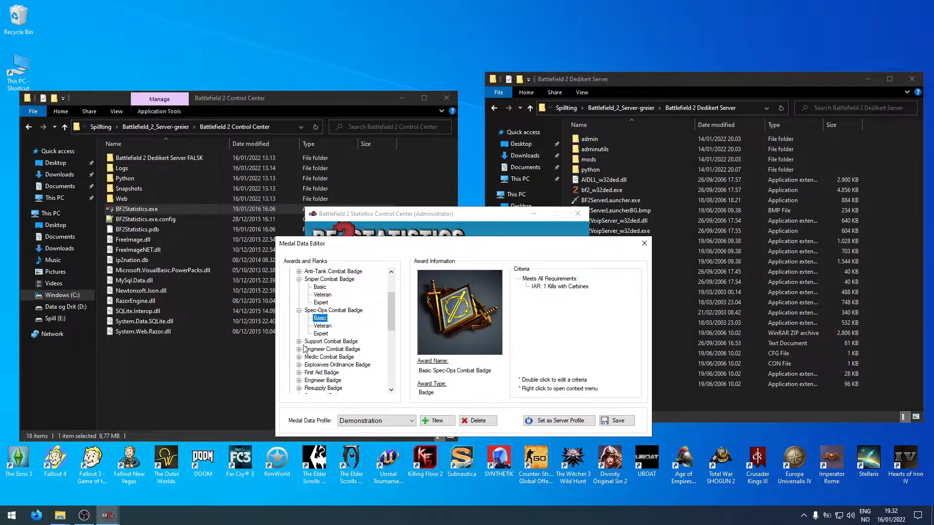
left_click(338, 342)
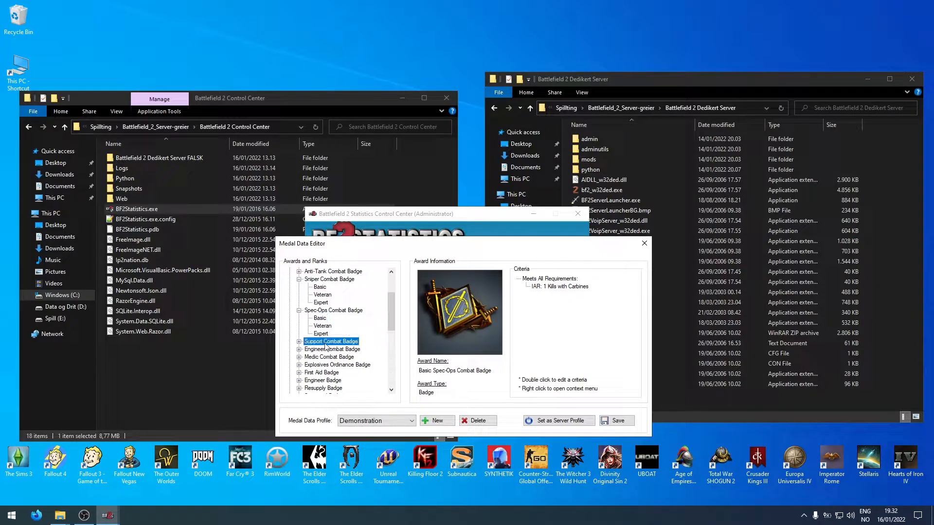
scroll(362, 340, "up", 2)
scroll(348, 331, "up", 1)
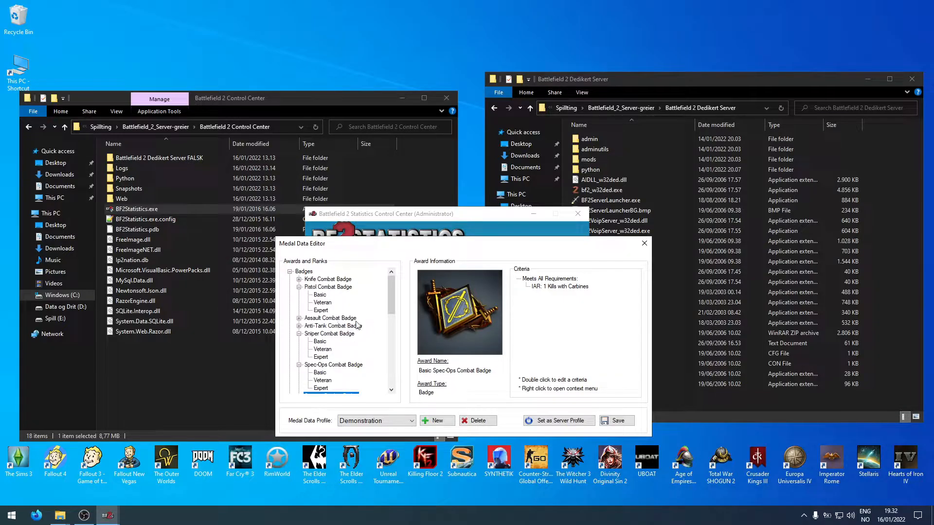
left_click_drag(393, 287, 390, 329)
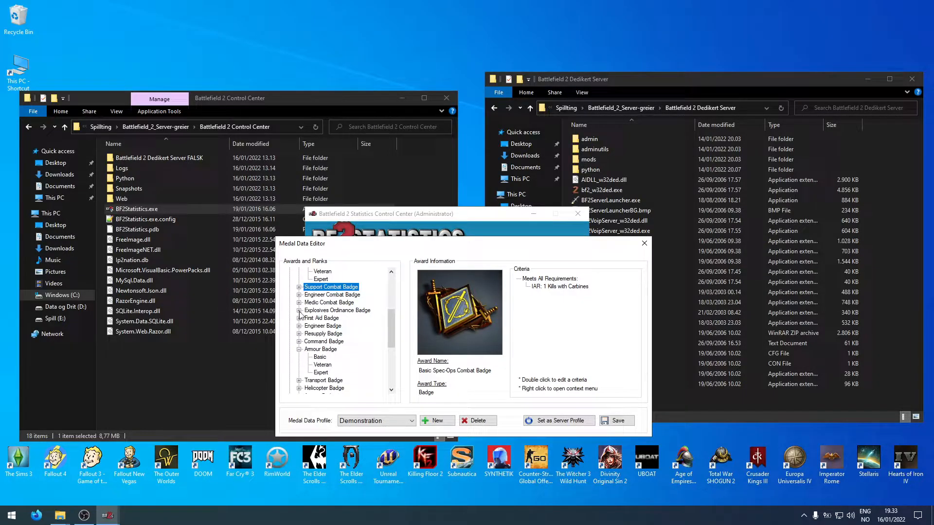
scroll(326, 309, "up", 3)
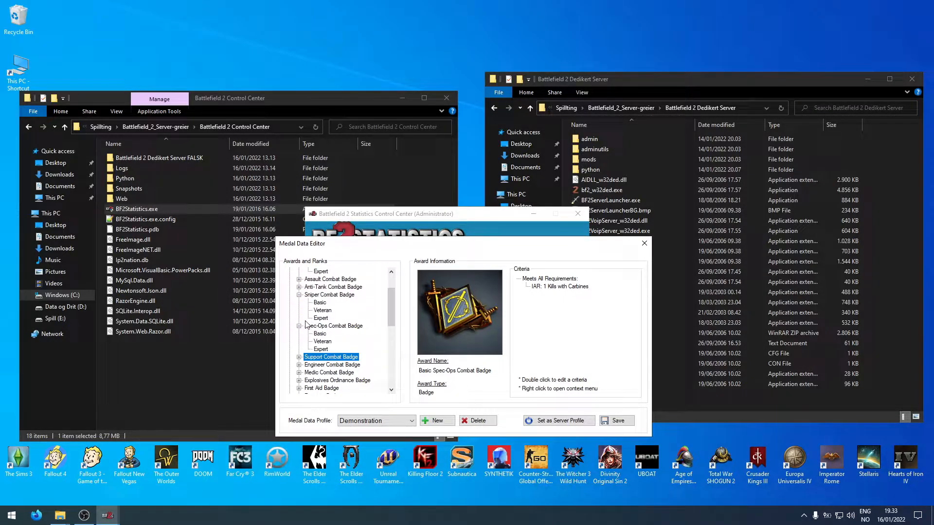
left_click(330, 335)
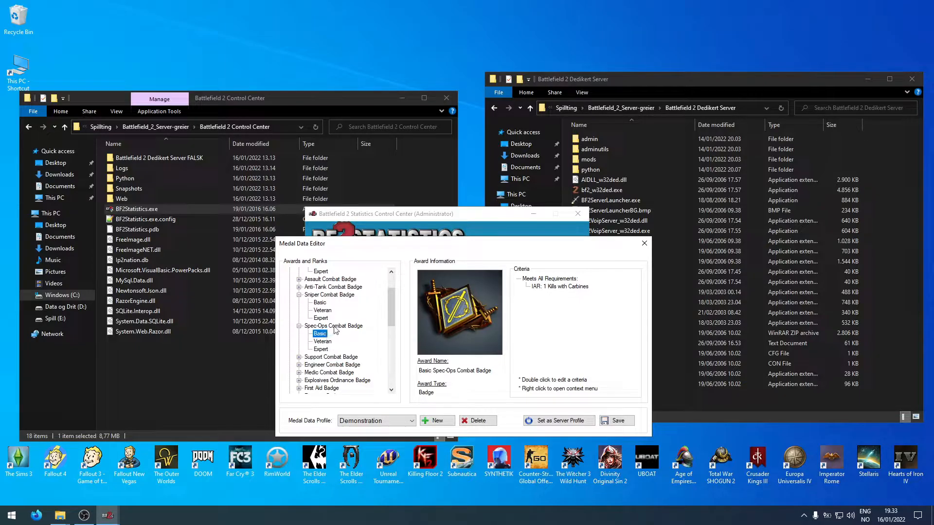
scroll(359, 345, "down", 2)
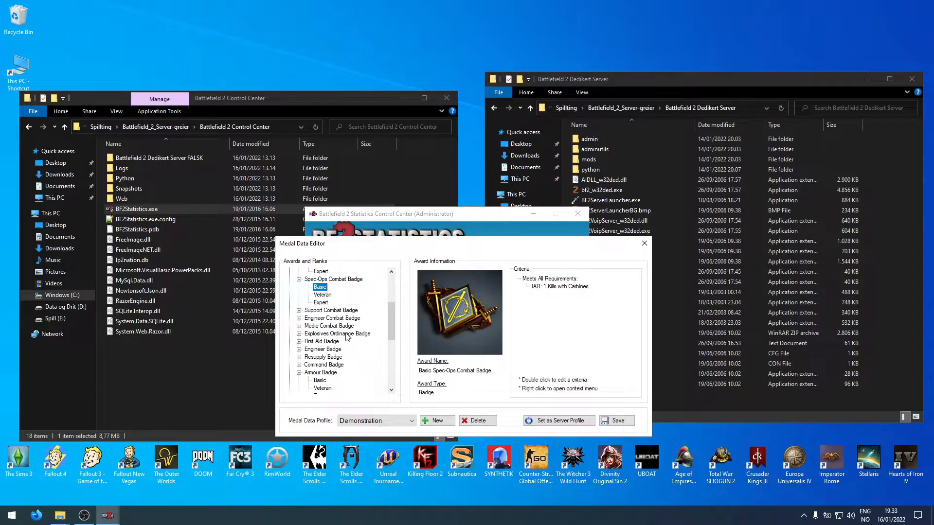
scroll(347, 337, "down", 2)
left_click(319, 334)
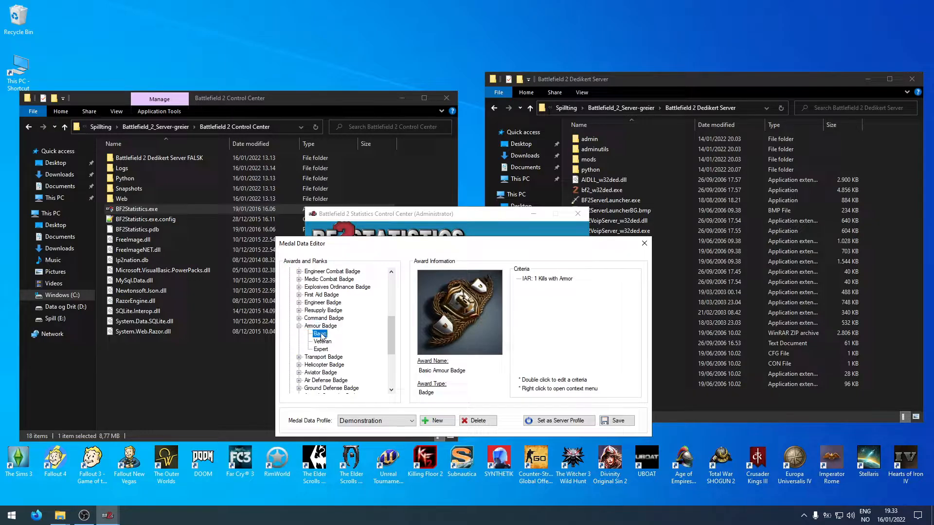
scroll(372, 331, "up", 3)
left_click(320, 318)
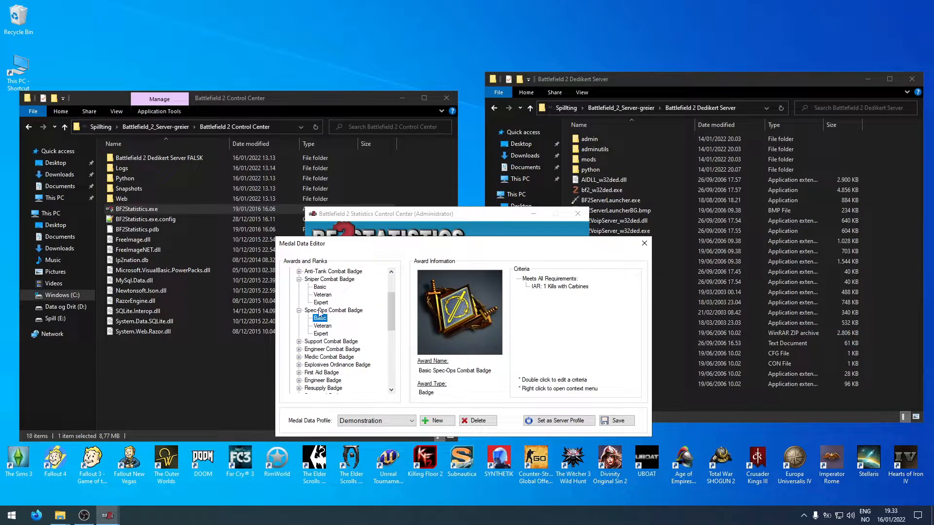
scroll(322, 317, "down", 5)
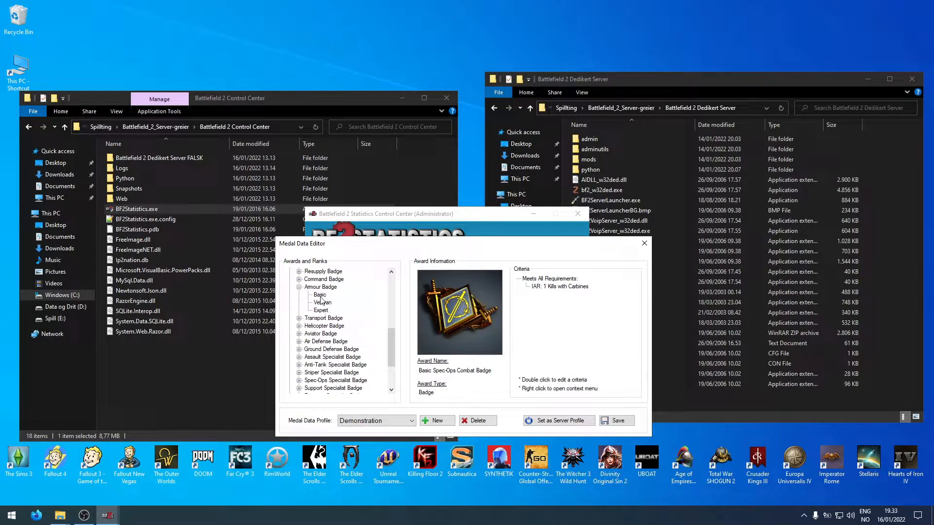
left_click(320, 295)
scroll(335, 306, "up", 1)
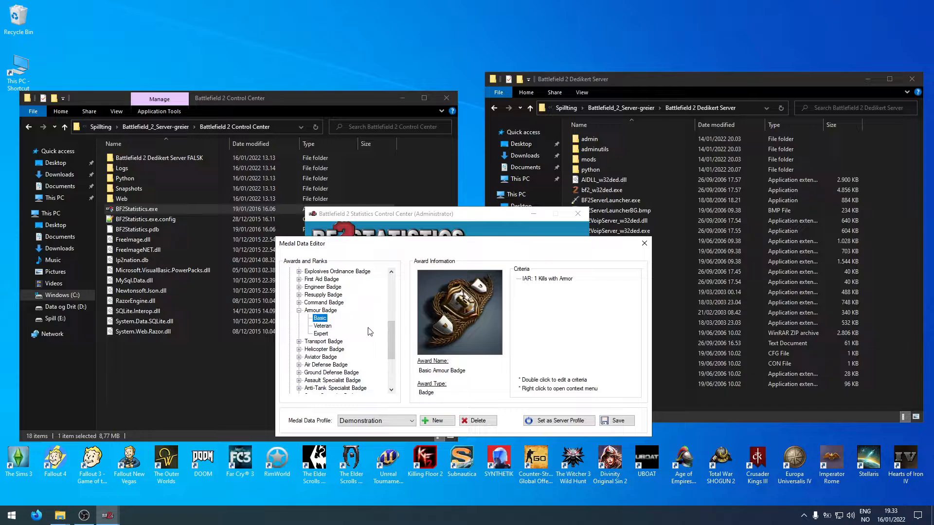
left_click(615, 421)
Expand the ranks and examine the score criteria for Private First Class.
scroll(377, 332, "up", 5)
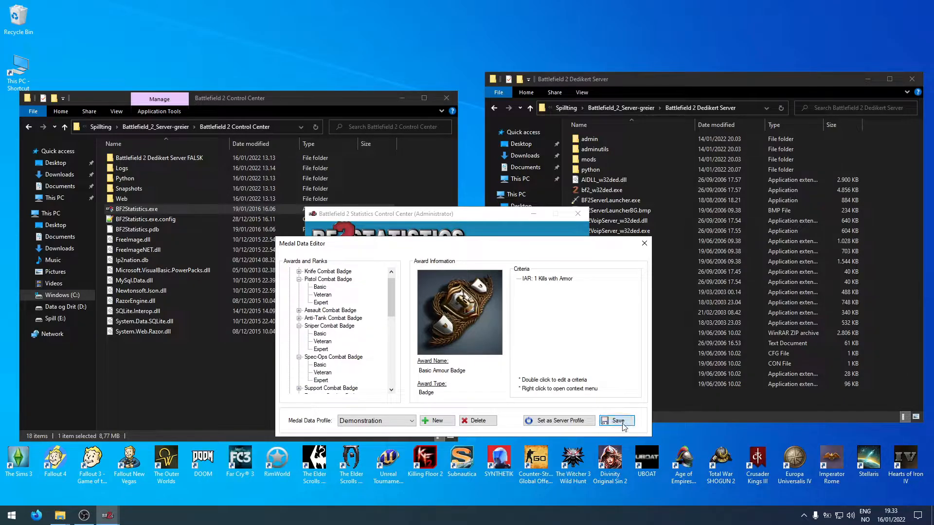
scroll(366, 332, "down", 6)
scroll(366, 332, "down", 1)
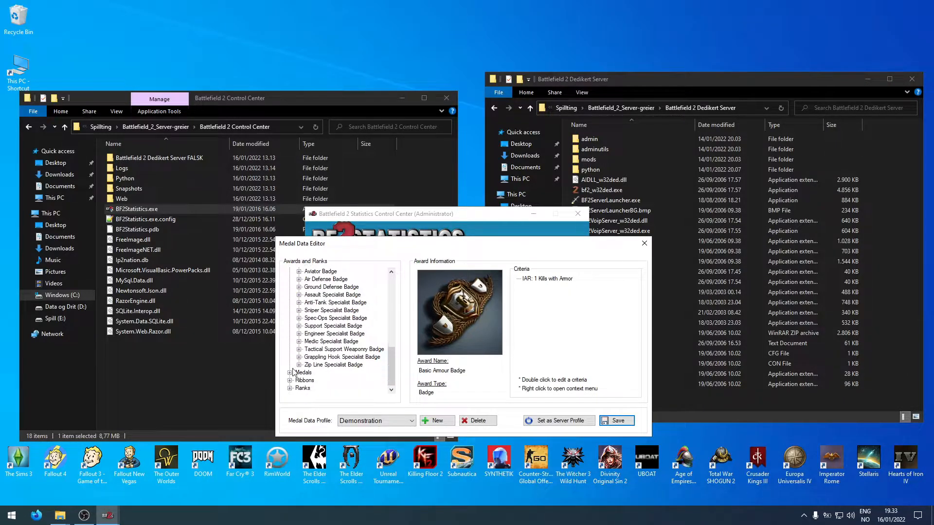
left_click(291, 388)
scroll(313, 382, "up", 4)
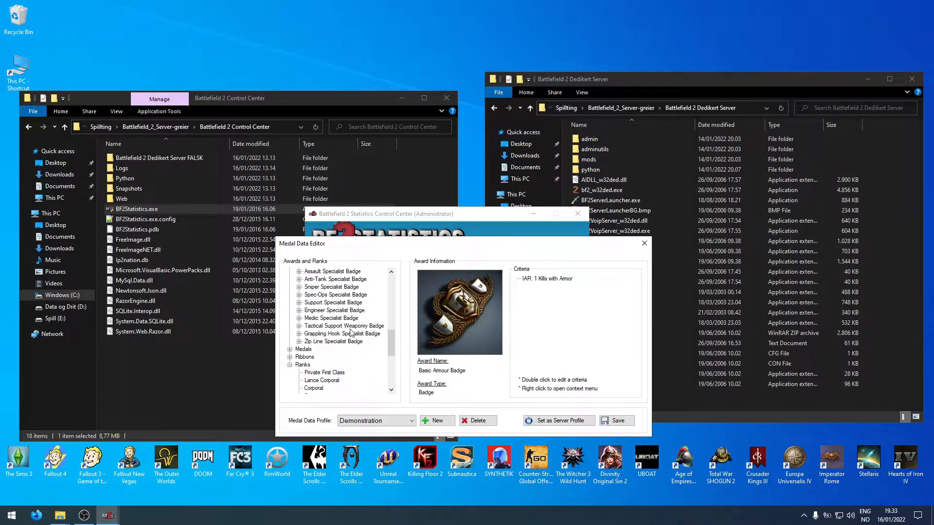
left_click(321, 374)
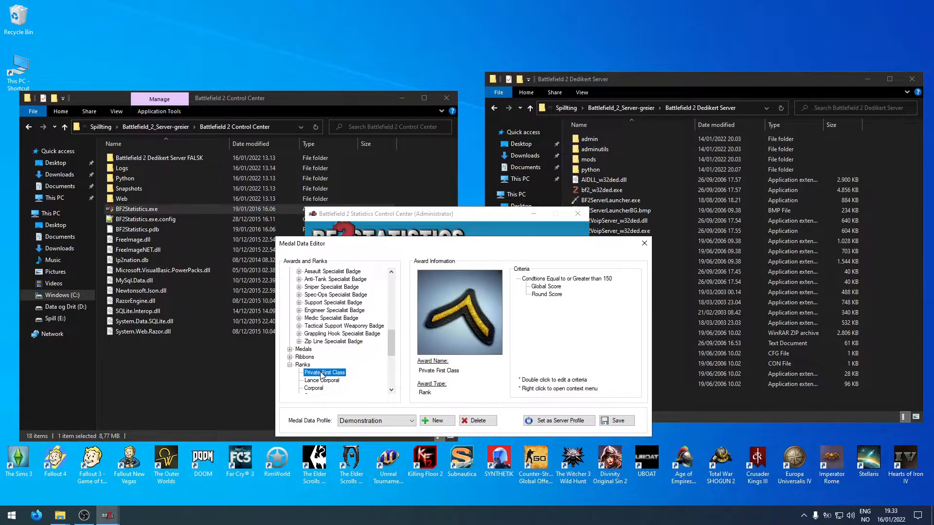
right_click(566, 279)
left_click(583, 285)
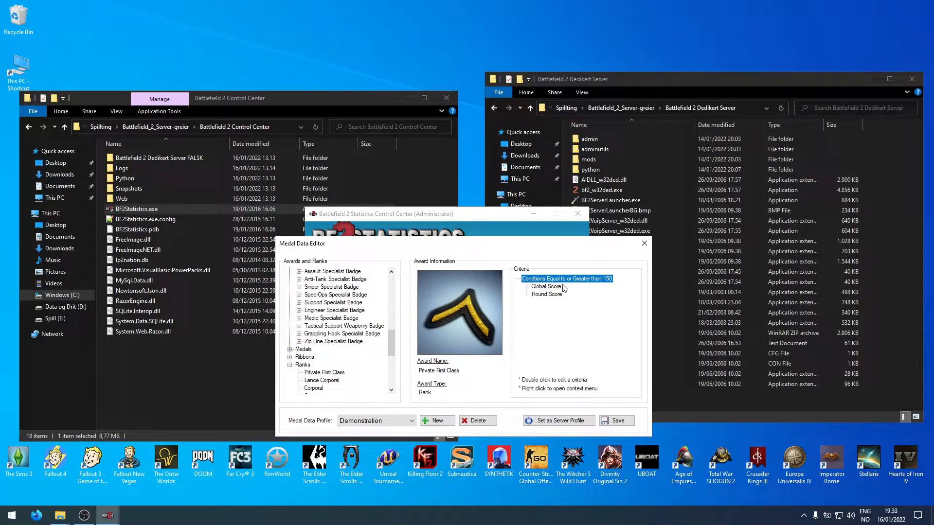
Set the Lance Corporal rank's combined global and round score requirement to 250 and save the profile.
left_click(321, 380)
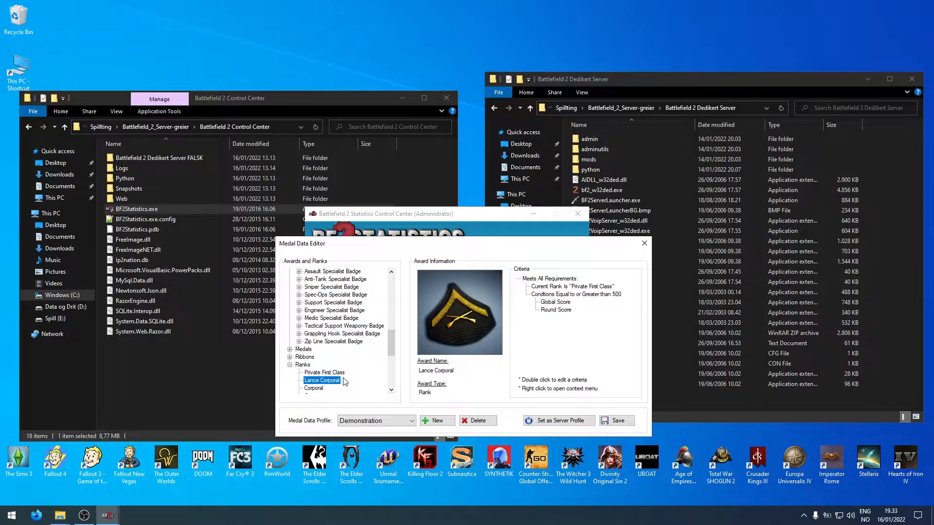
double_click(598, 295)
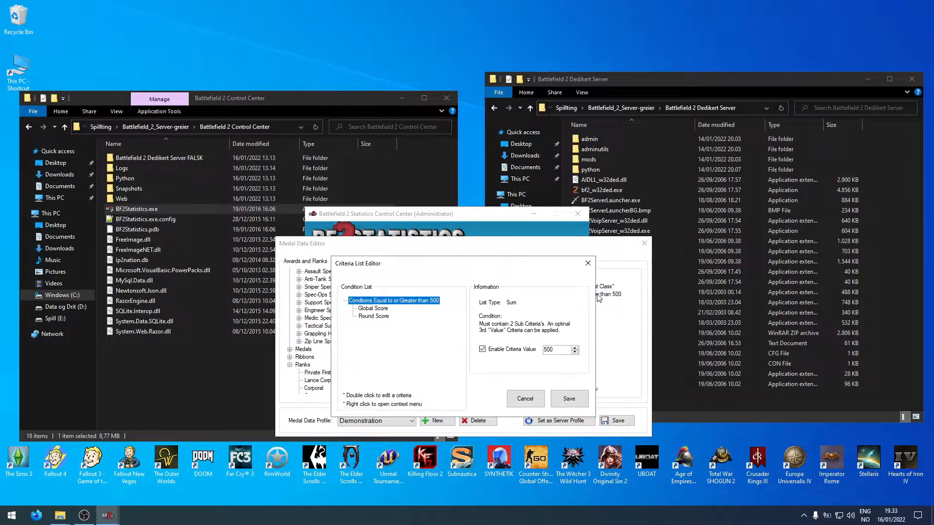
double_click(551, 349)
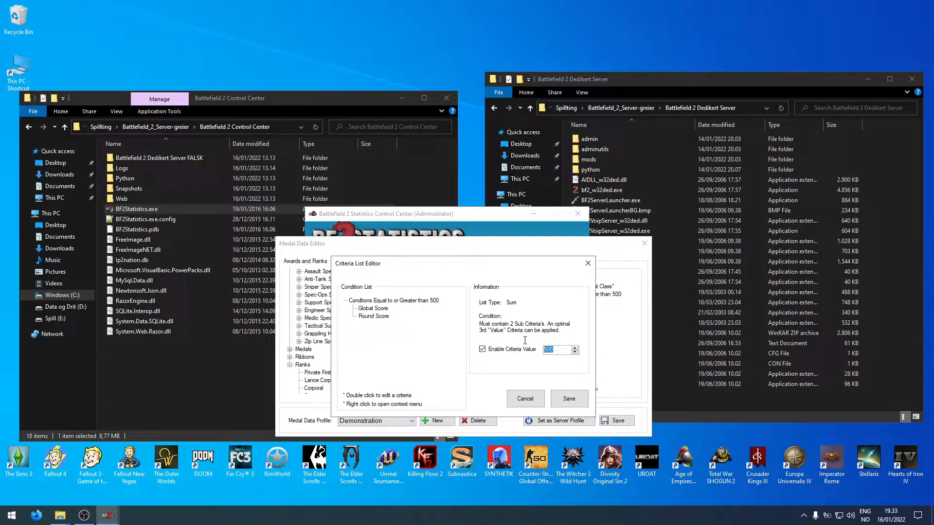
type("250")
left_click(583, 399)
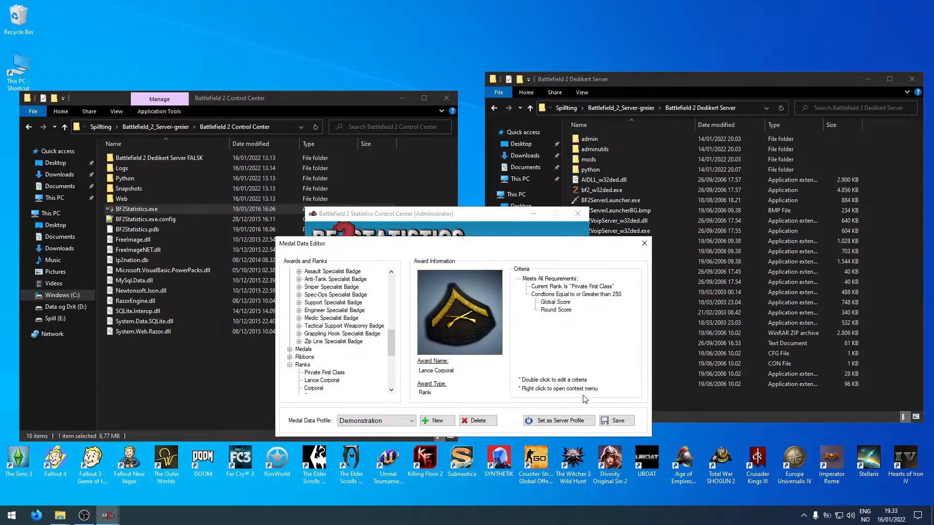
left_click(617, 421)
Close the Medal Data Editor, minimize the Control Center, and open the python folder inside Battlefield 2 Dedikert Server FALSK.
left_click(645, 243)
left_click(534, 212)
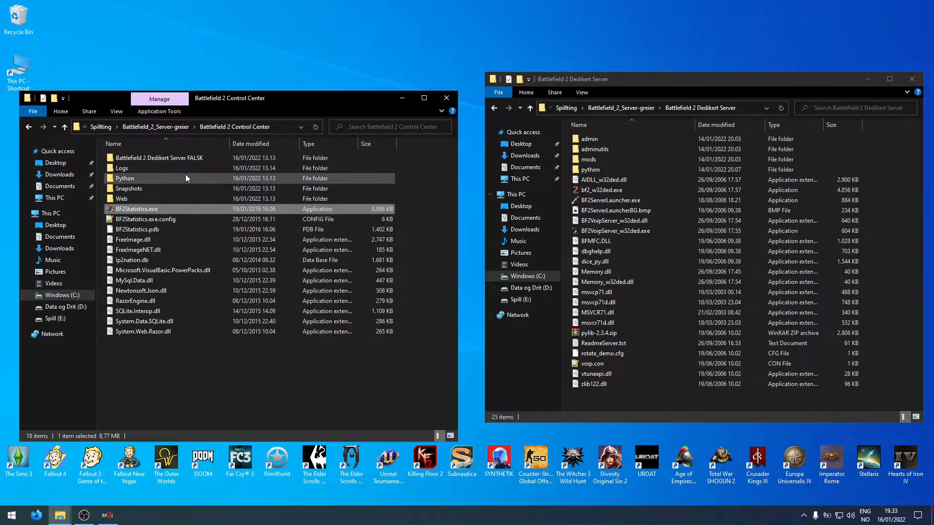
left_click(188, 160)
left_click(185, 159)
double_click(185, 159)
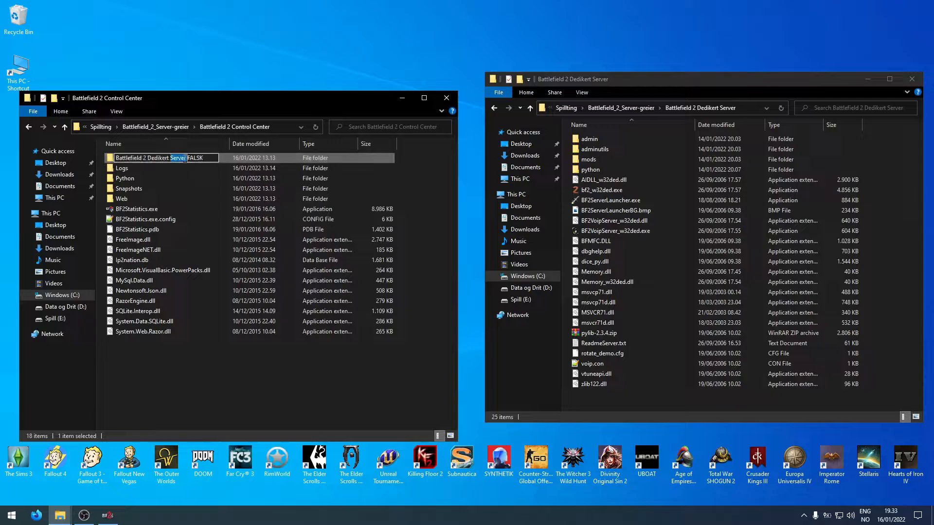
left_click(213, 159)
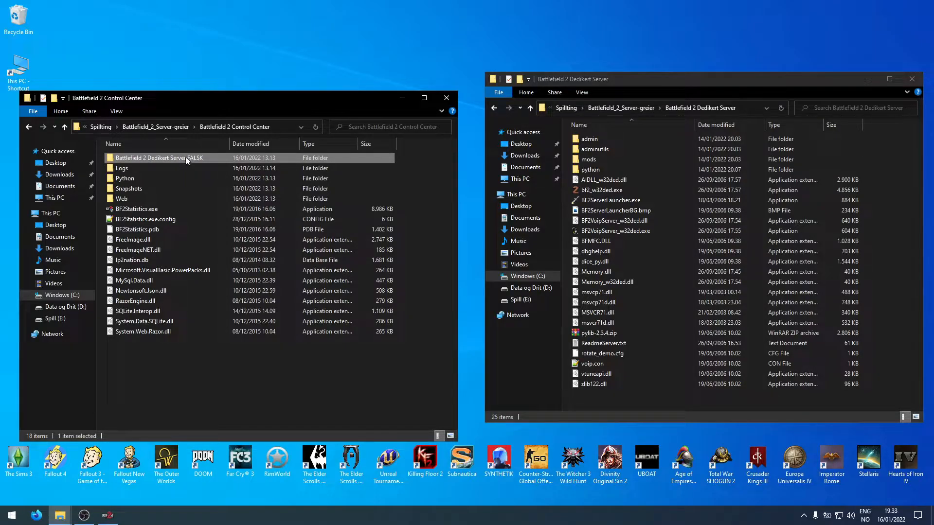
double_click(186, 157)
double_click(141, 187)
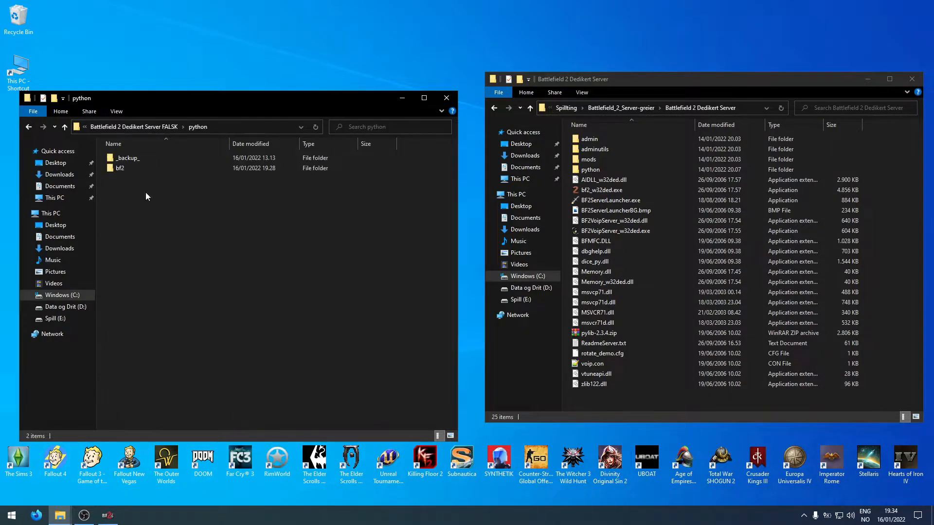
Open the bf2\stats folder in Battlefield 2 Dedikert Server FALSK and select medal_data_Demonstration.py.
double_click(140, 170)
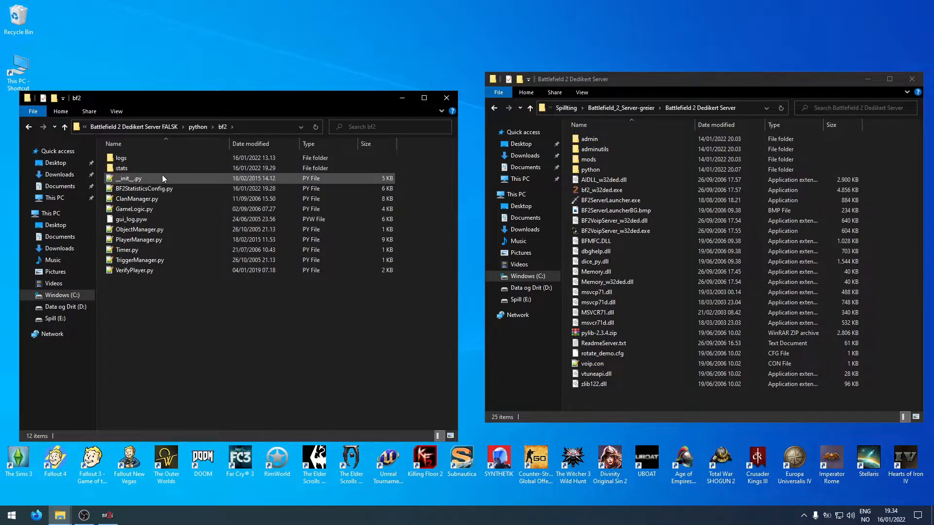
left_click(151, 169)
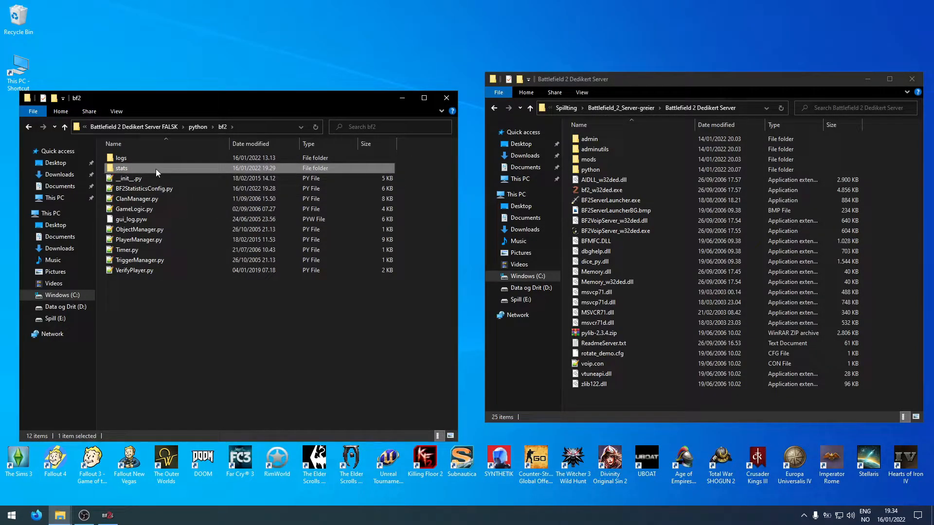
double_click(156, 168)
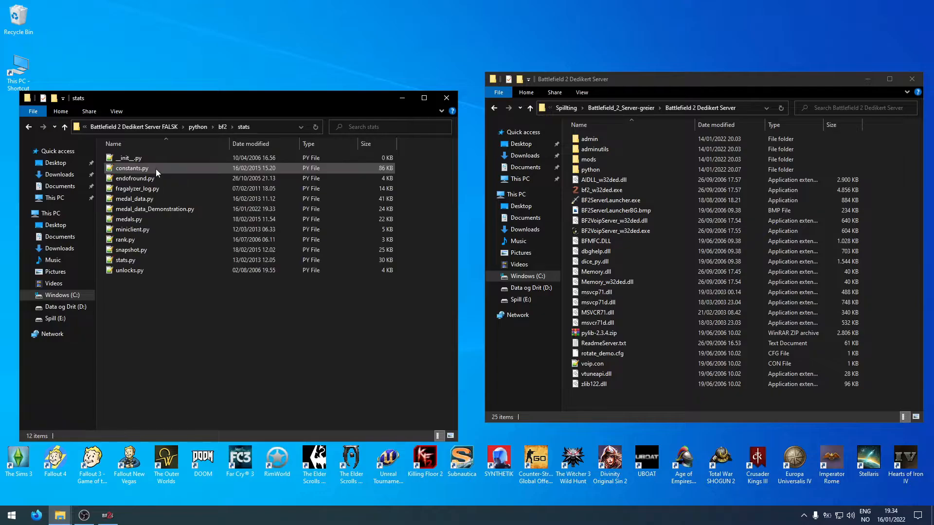
left_click(168, 212)
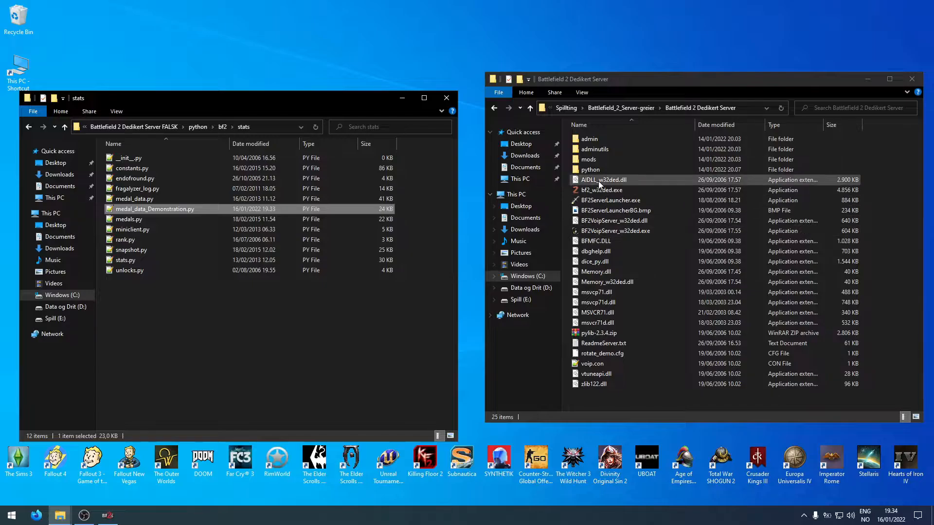
Move the real Battlefield 2 Dedikert Server window beside the FALSK one and open its python\bf2\stats folder.
left_click(612, 84)
left_click_drag(612, 85, 596, 122)
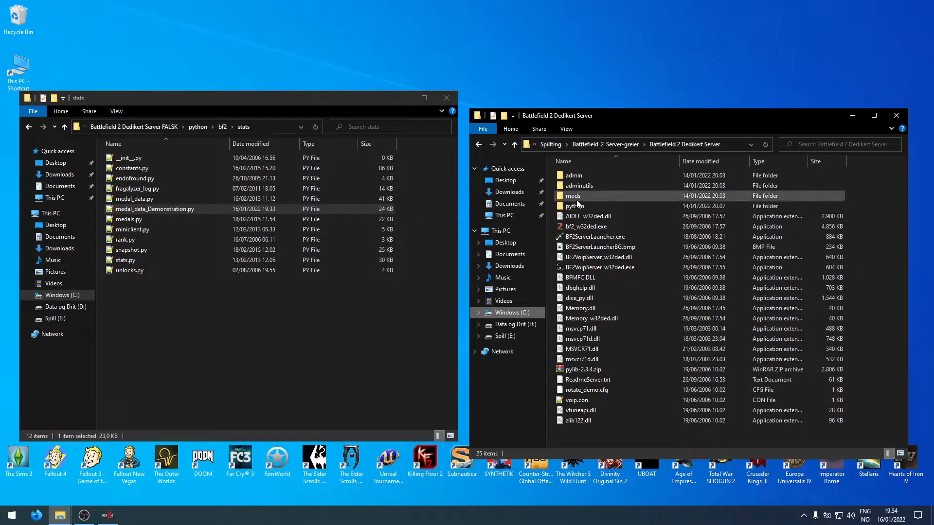
left_click_drag(655, 117, 660, 114)
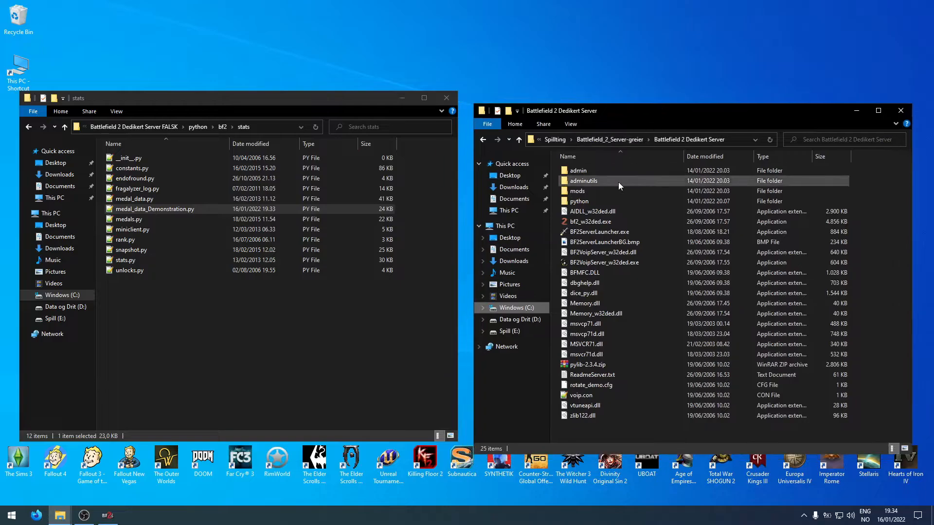
double_click(583, 200)
double_click(584, 182)
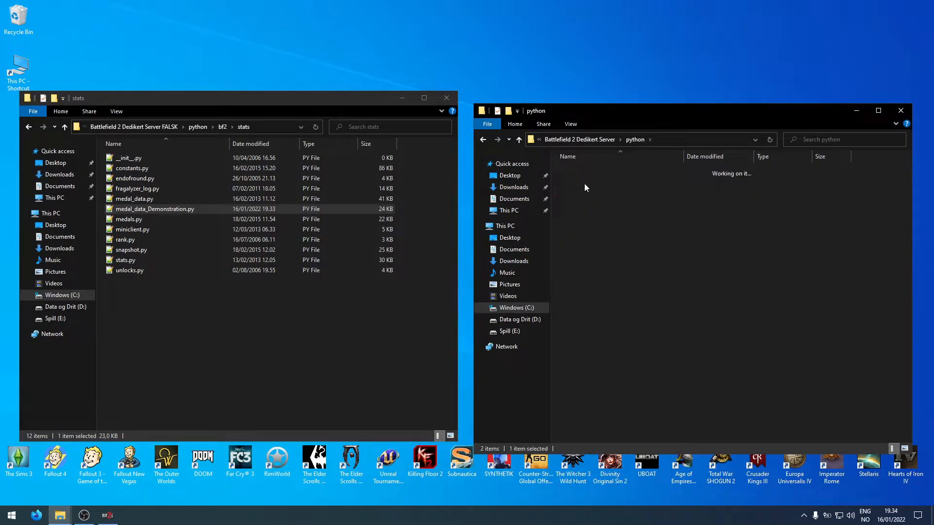
double_click(644, 180)
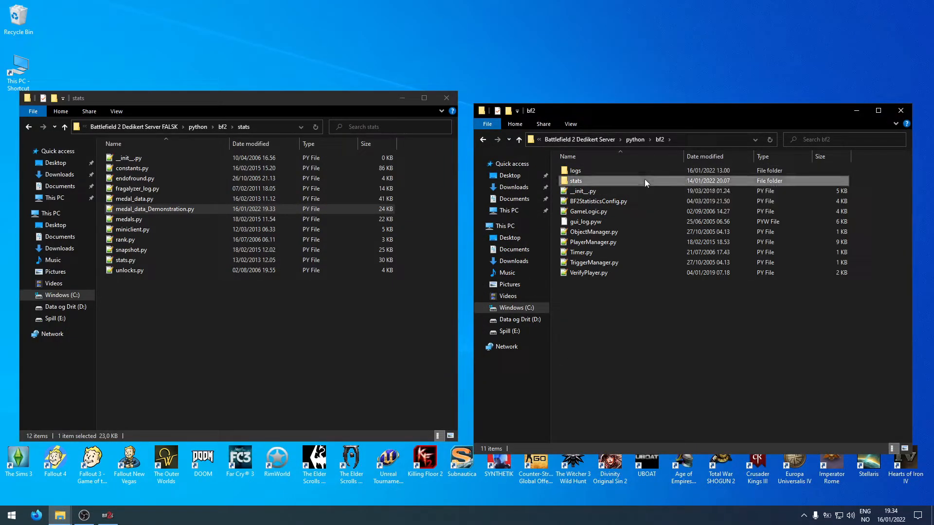
Copy medal_data_Demonstration.py from the FALSK stats folder into the real server's stats folder.
left_click(180, 212)
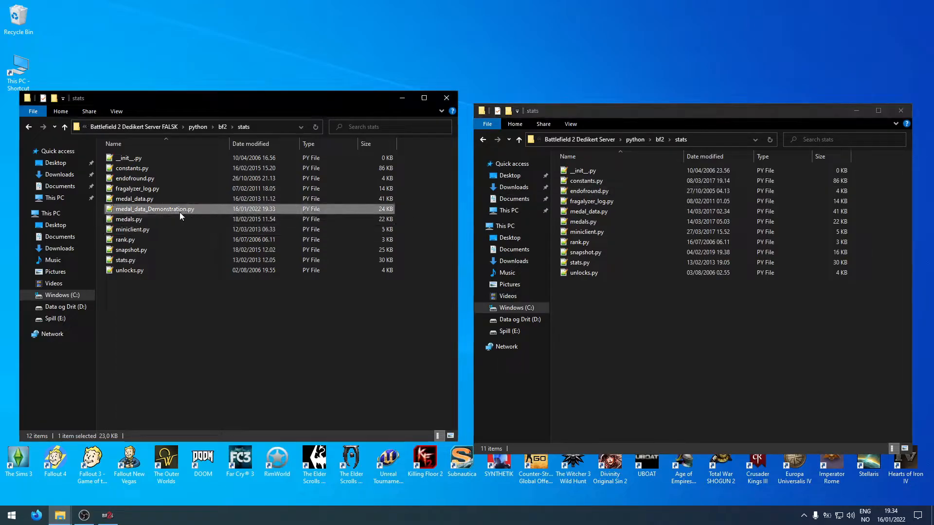
left_click(637, 367)
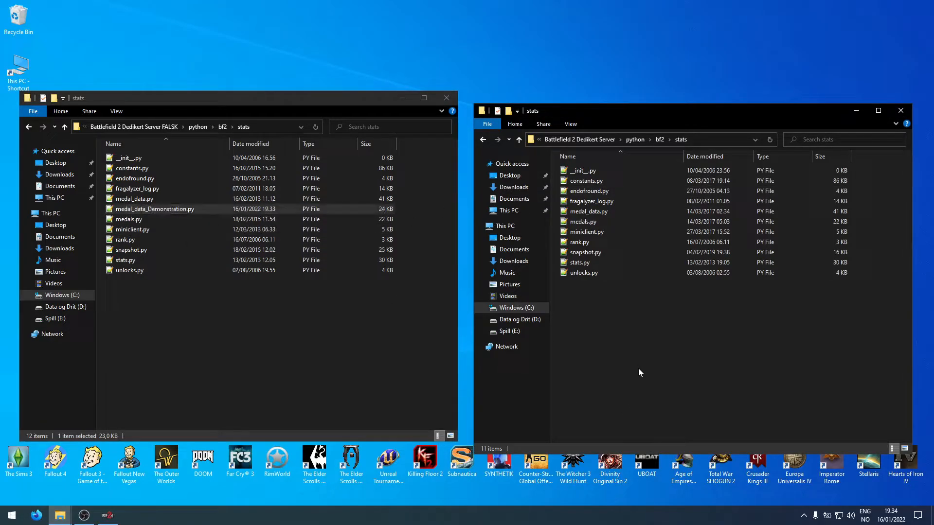
key("ctrl+v")
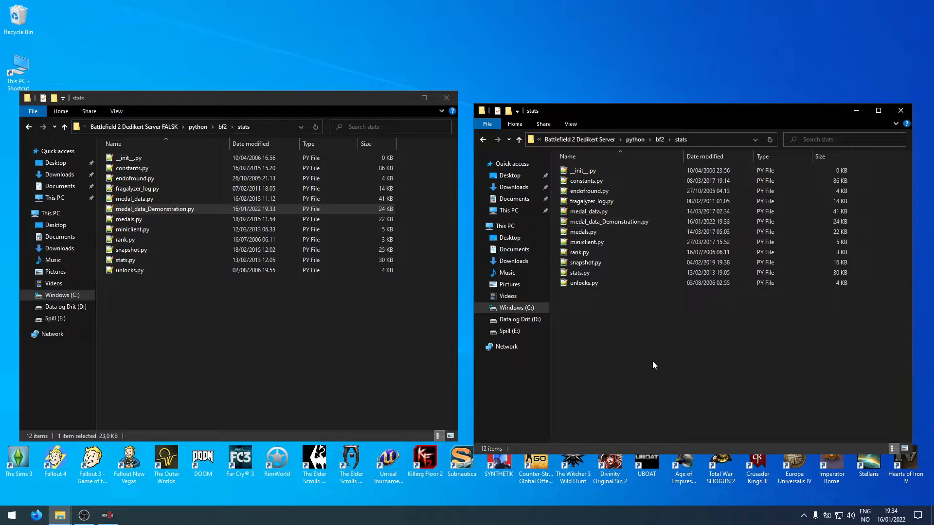
Open BF2StatisticsConfig.py from the real server's bf2 folder in Notepad++ and find the Medals Processing section.
key("BackSpace")
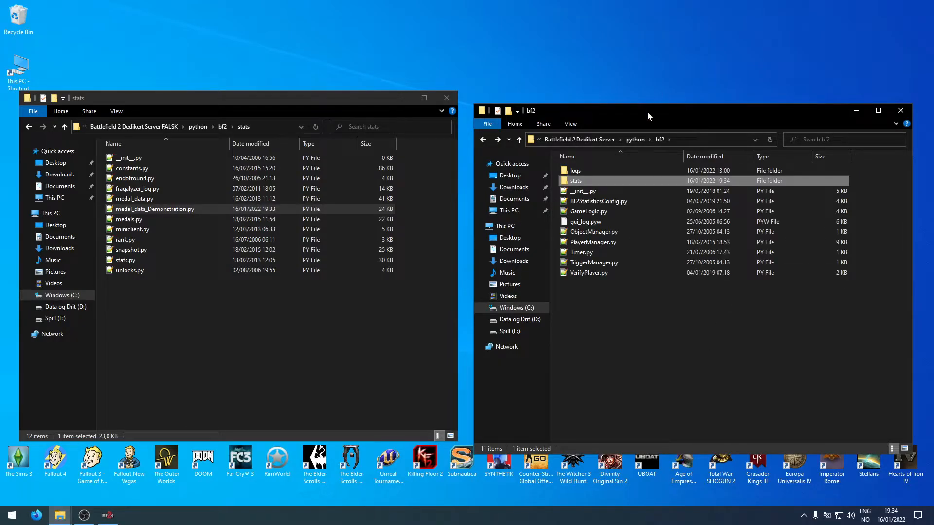
left_click_drag(649, 123, 643, 116)
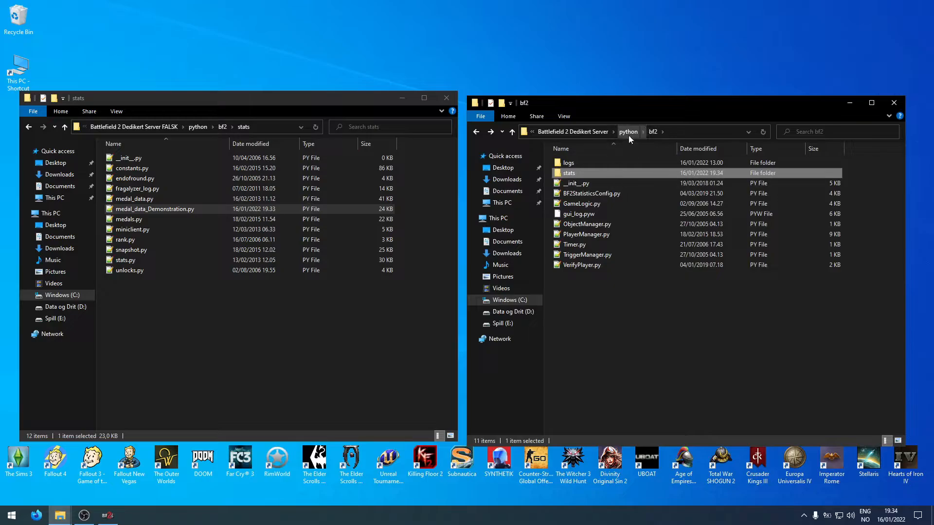
left_click(576, 193)
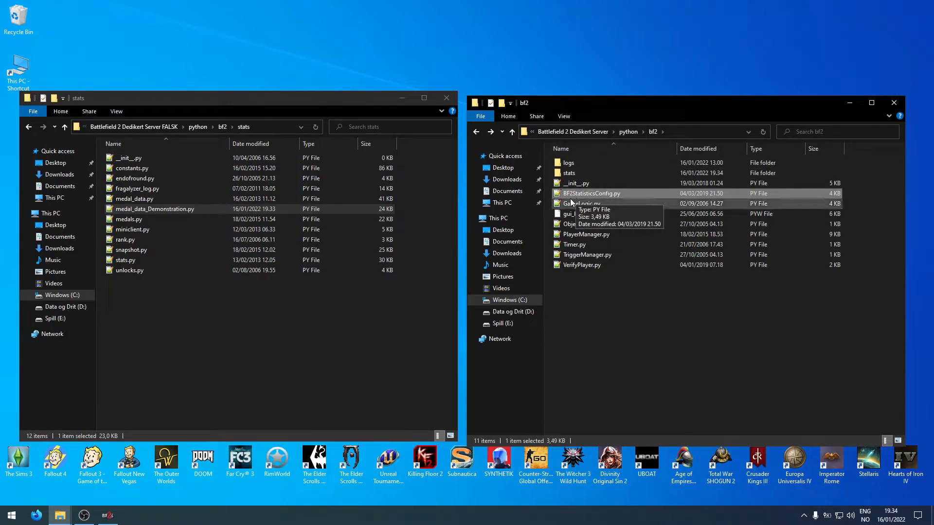
double_click(611, 194)
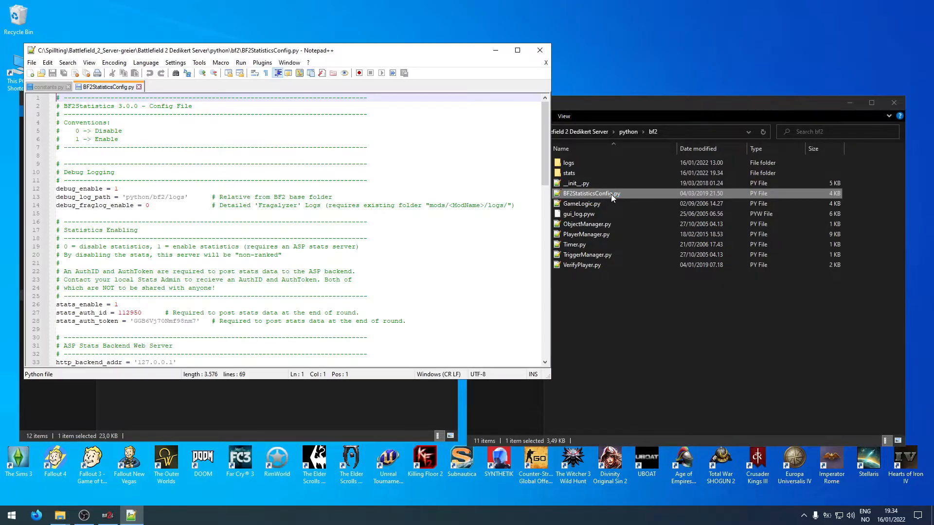
left_click_drag(365, 50, 409, 51)
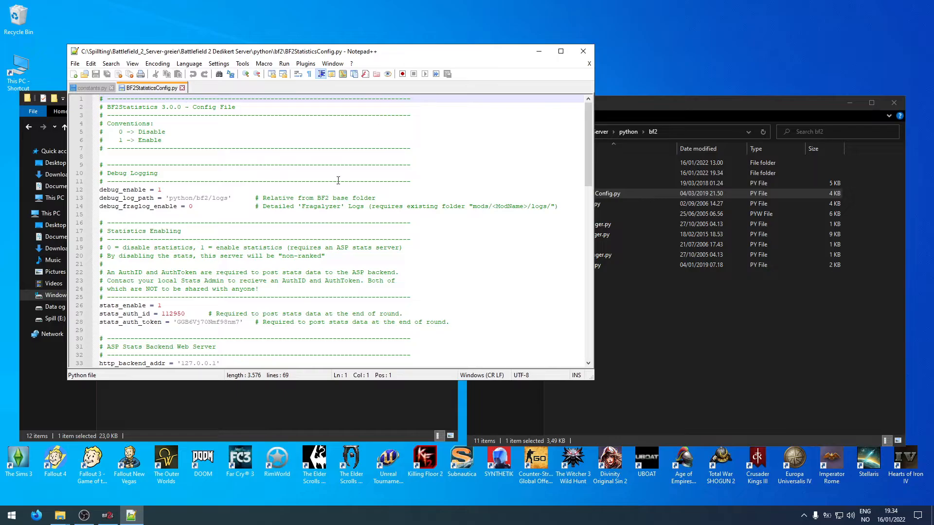
left_click_drag(588, 132, 580, 227)
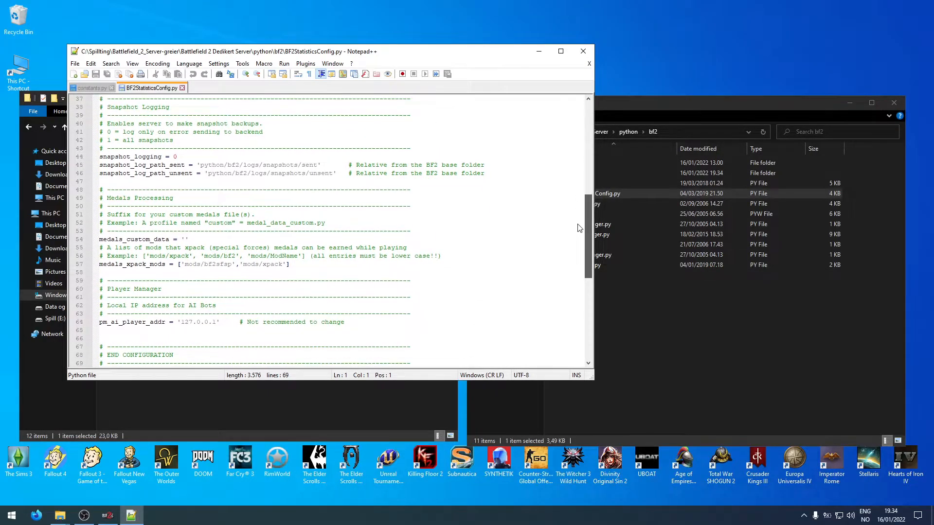
left_click(121, 215)
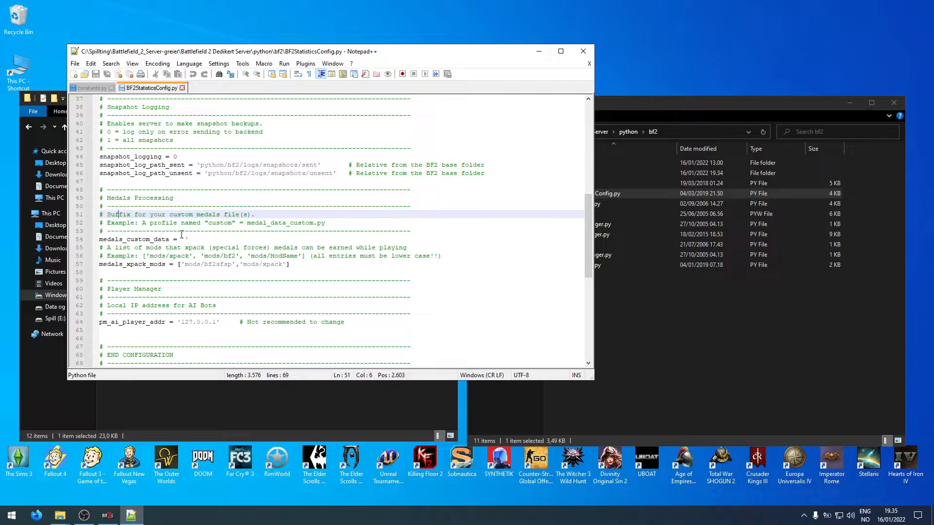
Copy the suffix "Demonstration" from the name of medal_data_Demonstration.py in the real server's stats folder, leaving the file name unchanged.
left_click_drag(644, 111, 681, 111)
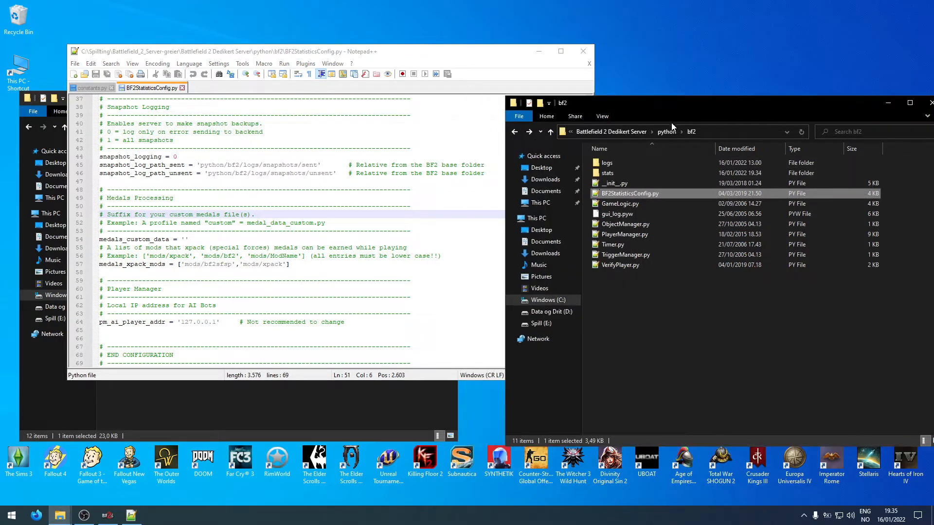
double_click(616, 171)
left_click(655, 217)
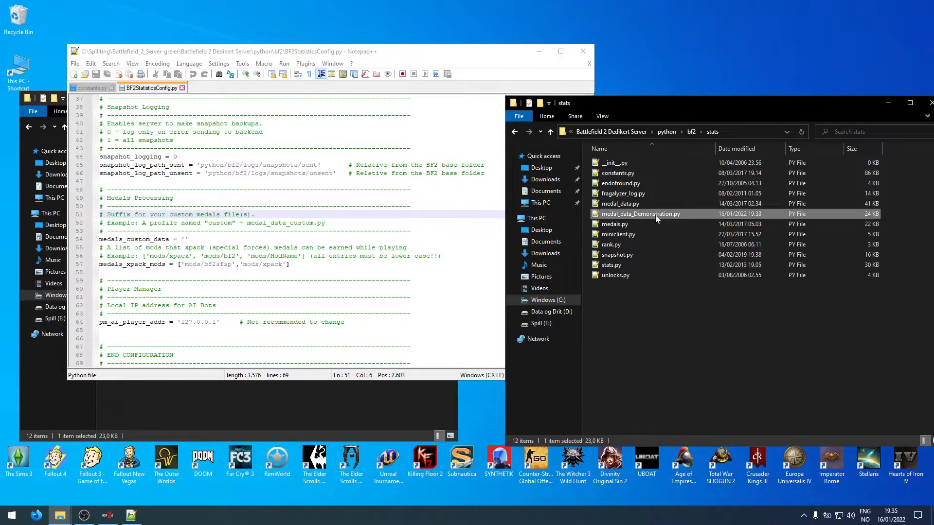
right_click(655, 213)
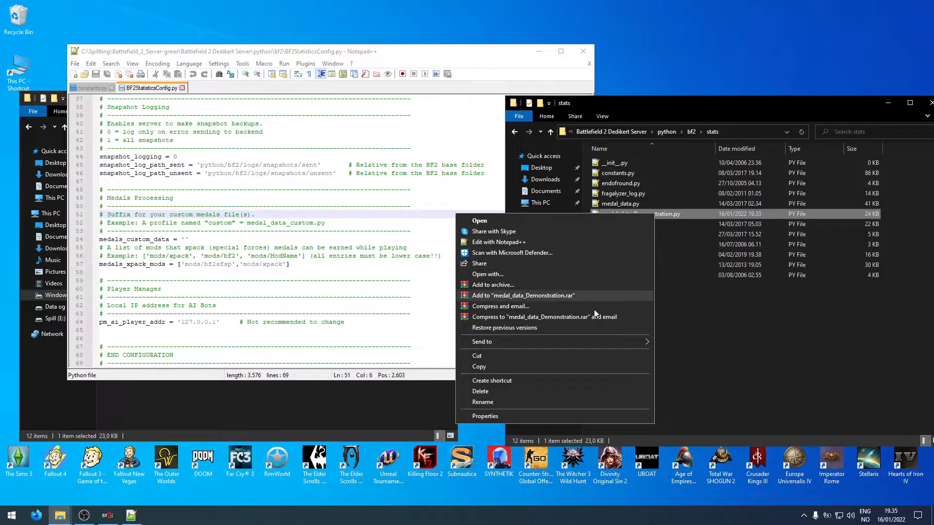
left_click(492, 402)
left_click_drag(634, 214, 672, 214)
key("ctrl+c")
left_click(690, 307)
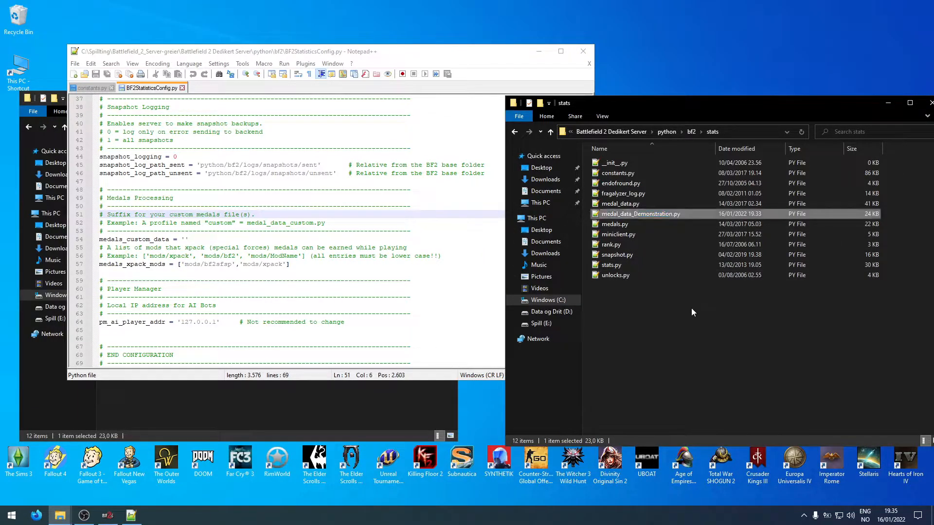
key("alt+Left")
key("alt+Left")
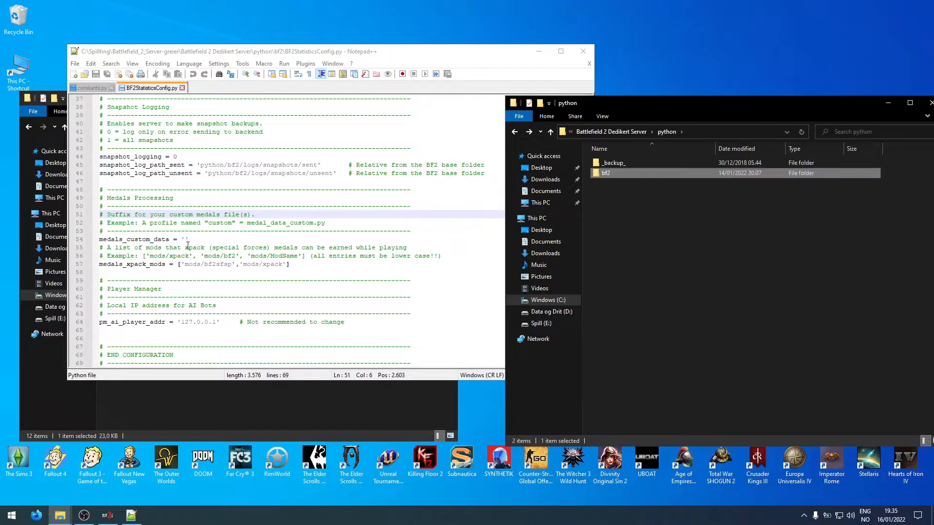
Set medals_custom_data to 'Demonstration' in BF2StatisticsConfig.py and save the file.
left_click(186, 239)
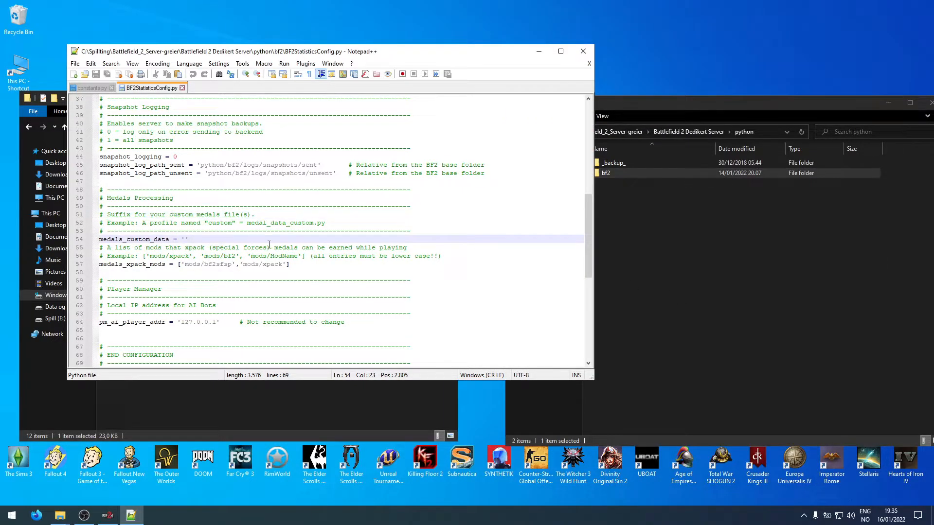
key("ctrl+v")
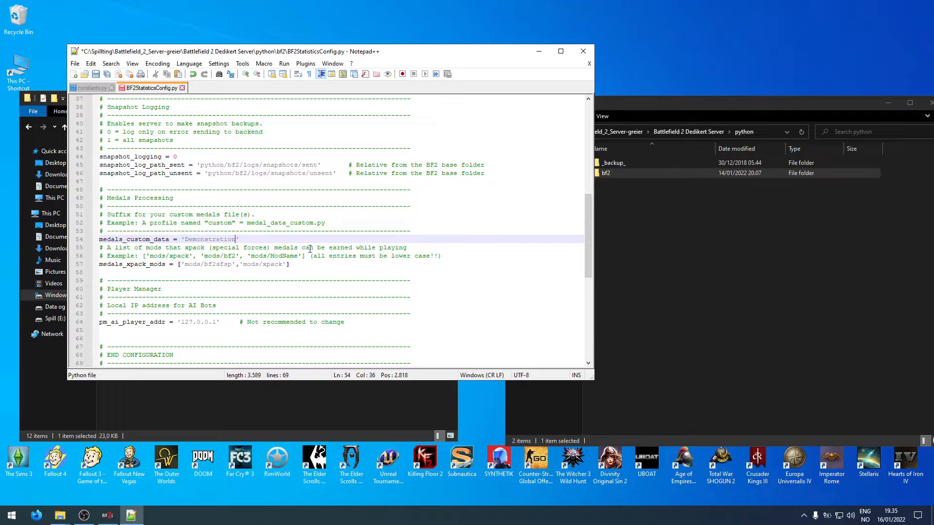
left_click(96, 74)
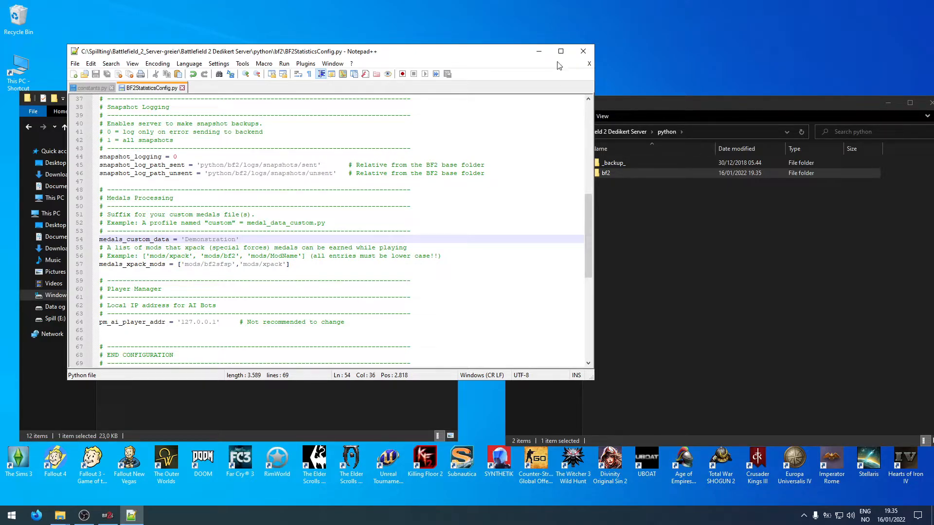
Close BF2StatisticsConfig.py and constants.py, and minimize Notepad++.
left_click(183, 88)
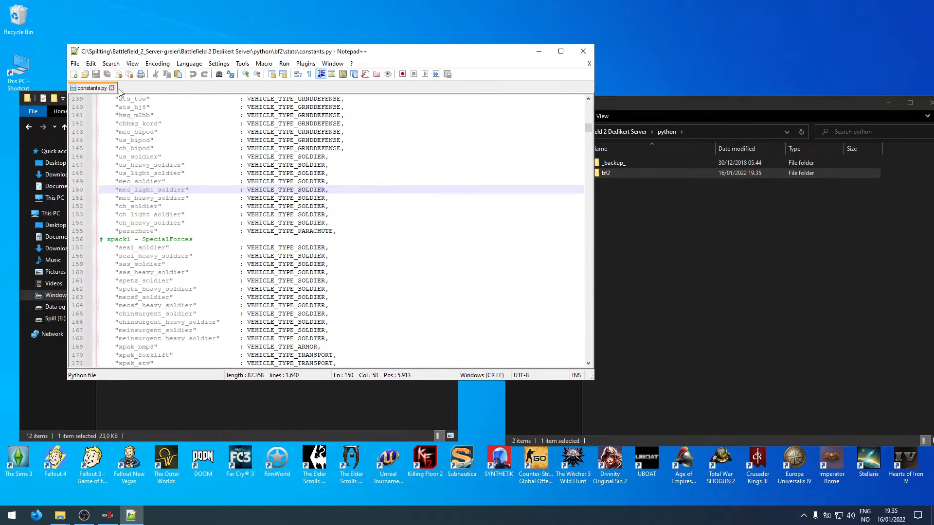
left_click(111, 88)
left_click(539, 52)
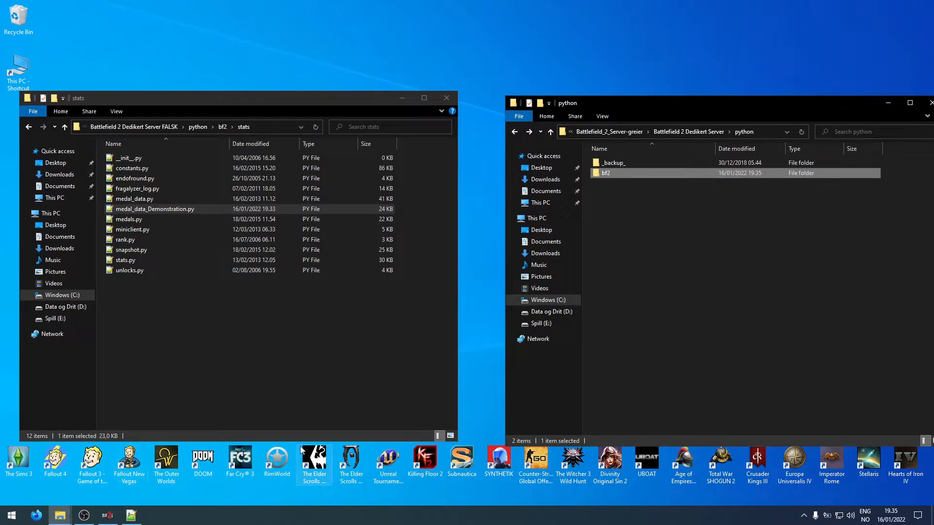
left_click(84, 515)
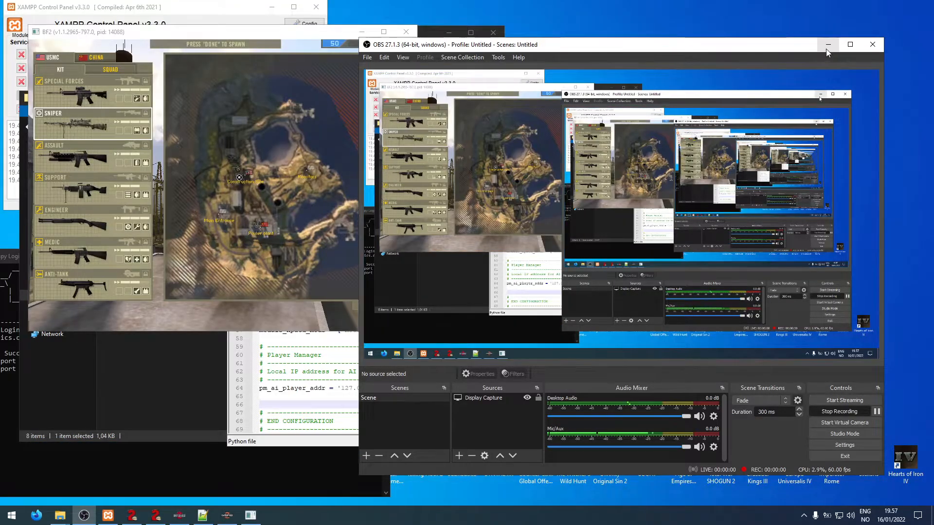
left_click(825, 46)
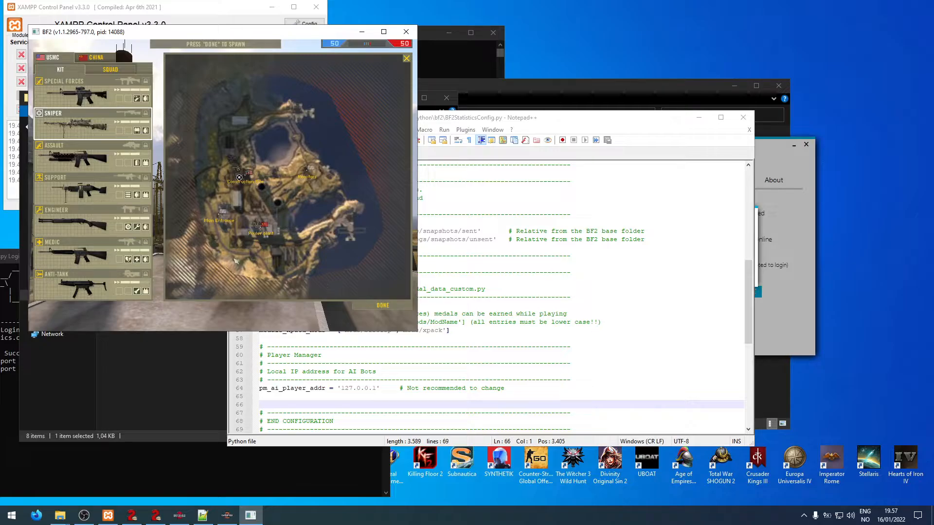
Switch to Notepad++ and check the medals_custom_data value in BF2StatisticsConfig.py.
key("alt+Tab")
key("alt+Tab")
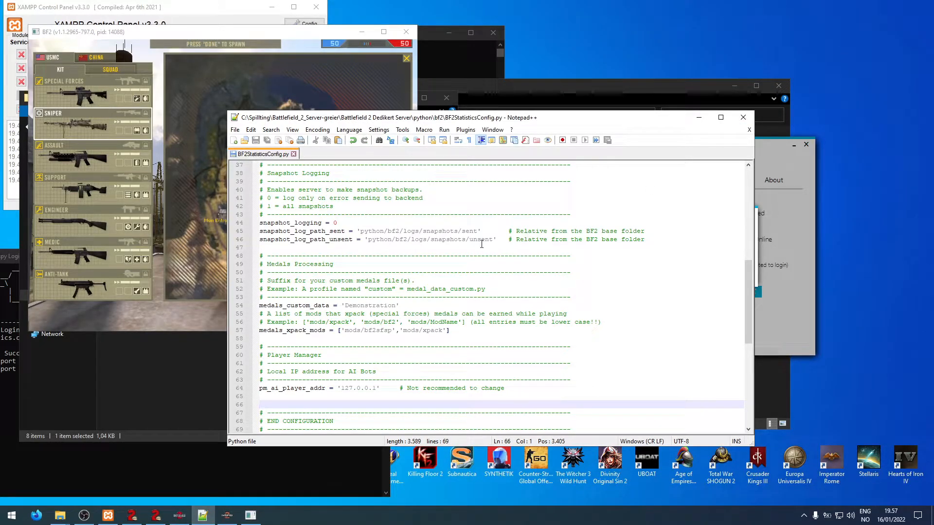
left_click(431, 297)
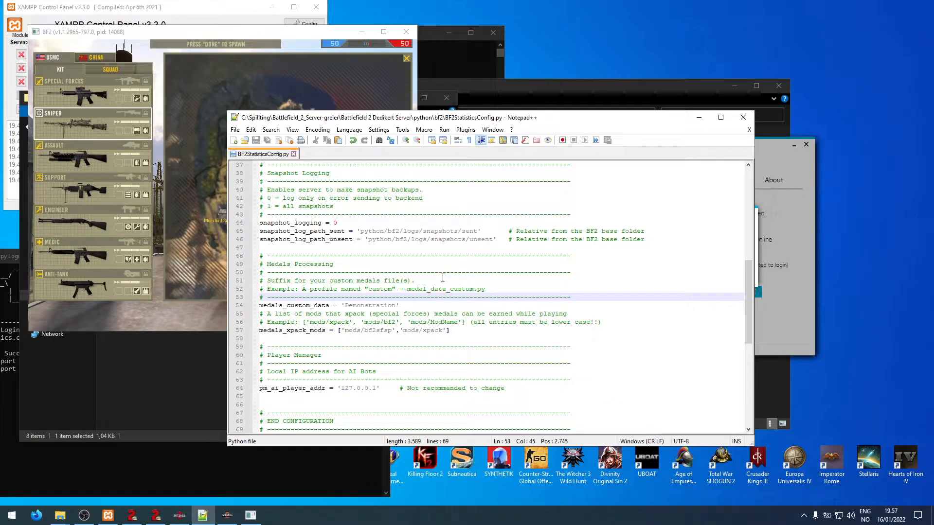
left_click(378, 304)
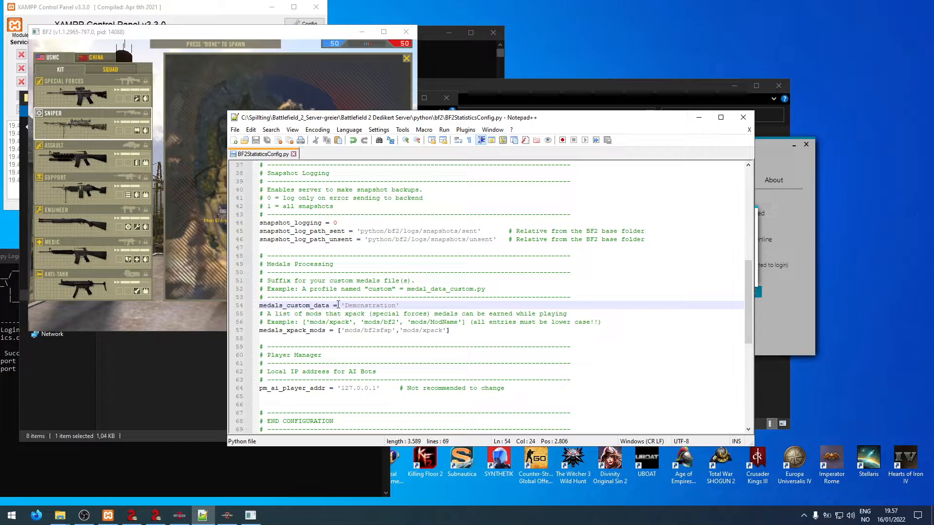
left_click(346, 306)
Switch to the Battlefield 2 game window and spawn into the round with the Sniper kit.
left_click(204, 193)
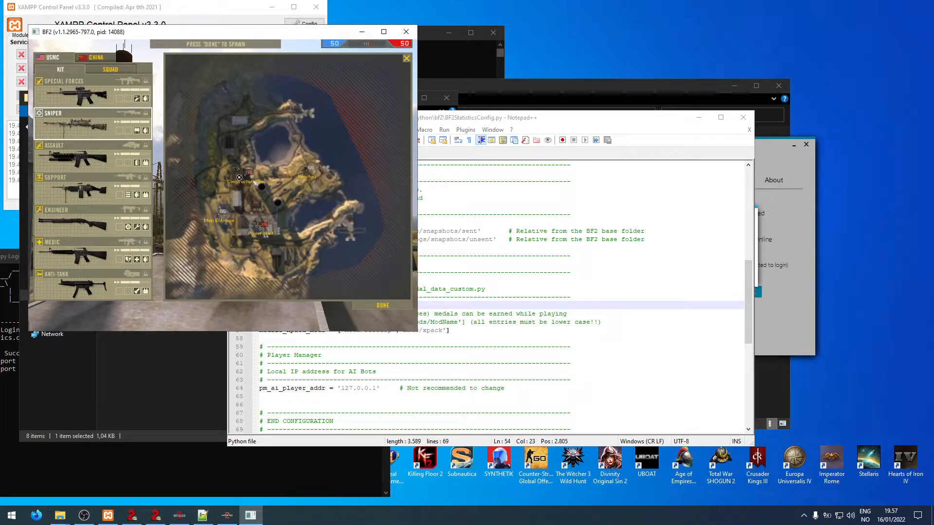
key("Return")
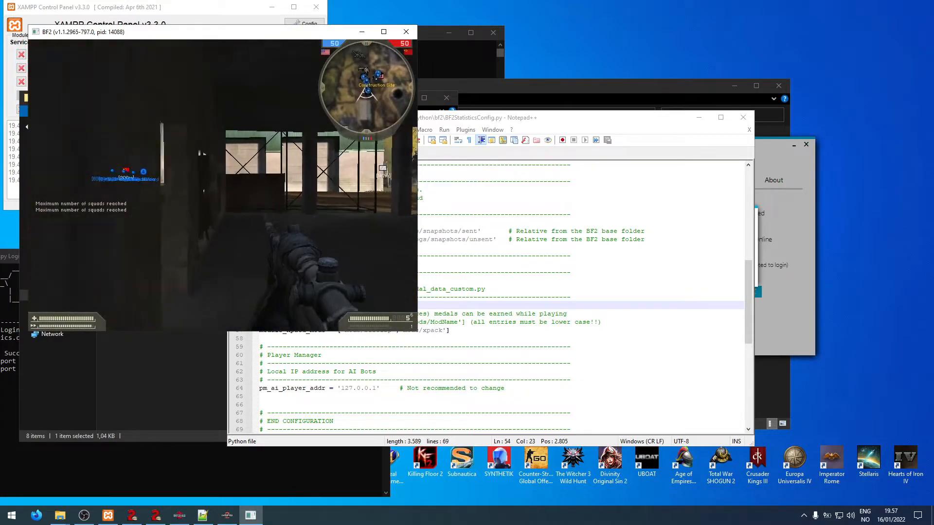
Run out of the spawn building toward the enemy flag and shoot an enemy through the sniper rifle's scope.
key("shift+w")
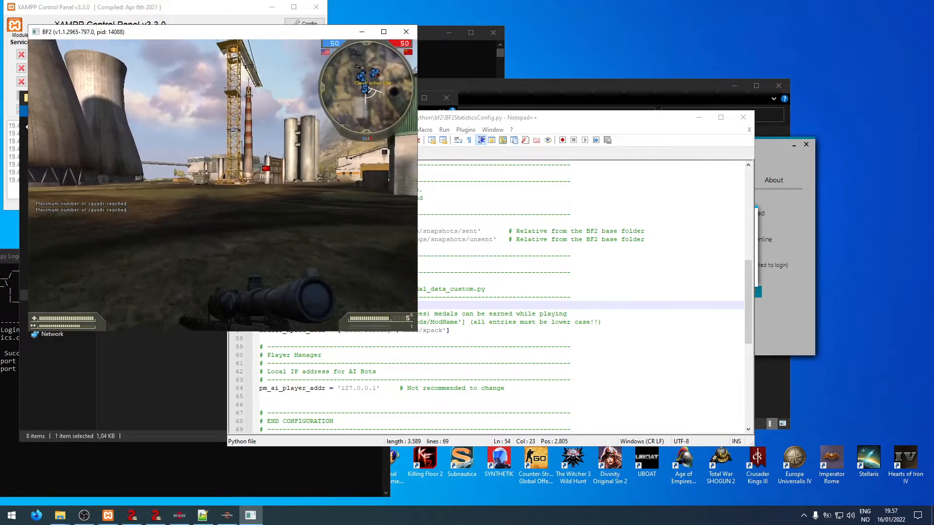
key("shift+w")
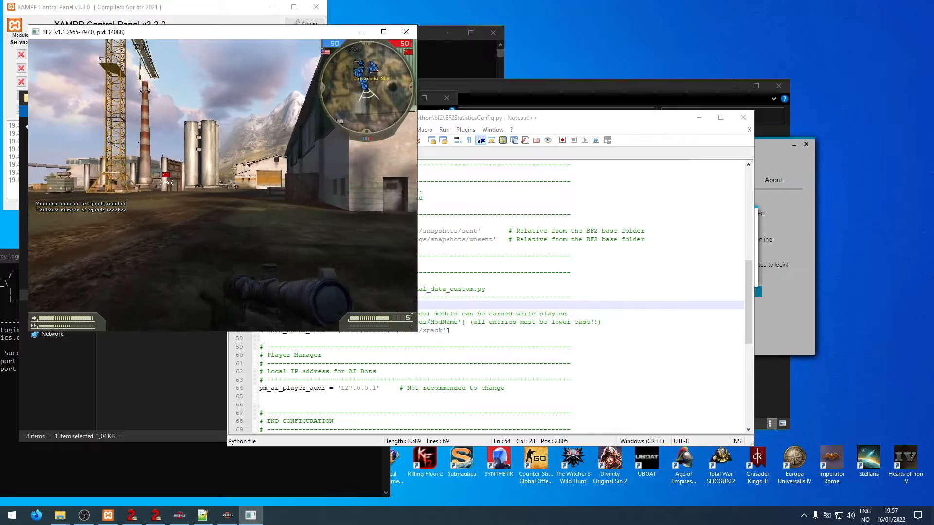
right_click(223, 186)
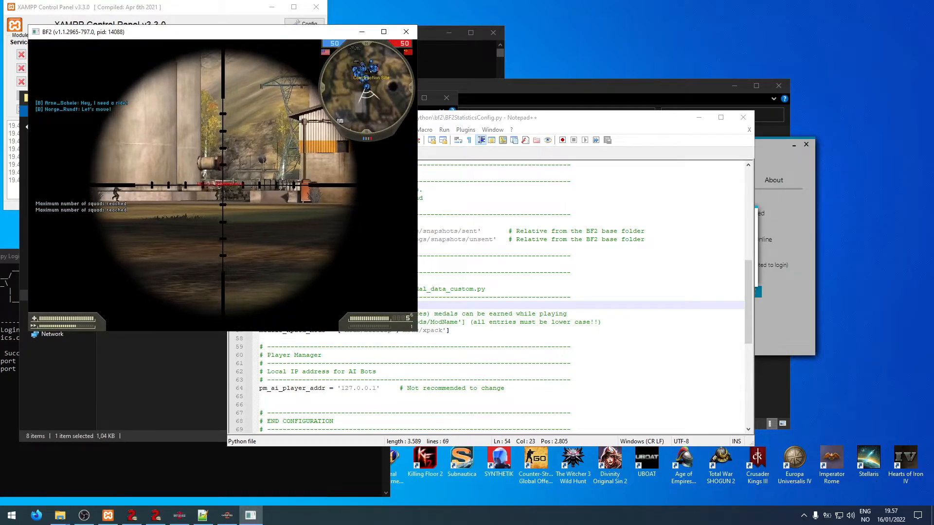
left_click(222, 185)
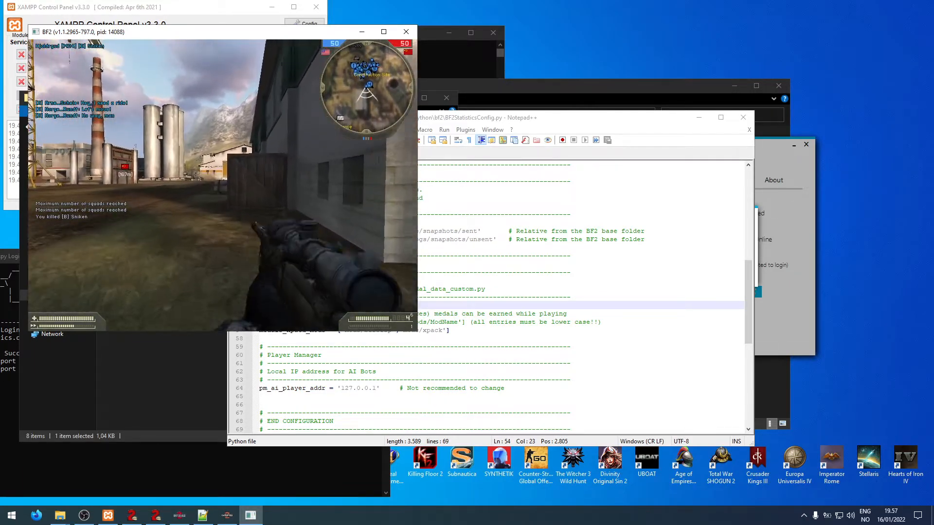
Shoot two more enemies with the sniper rifle for the Basic Sniper Combat badge and check the scoreboard.
key("w")
right_click(223, 185)
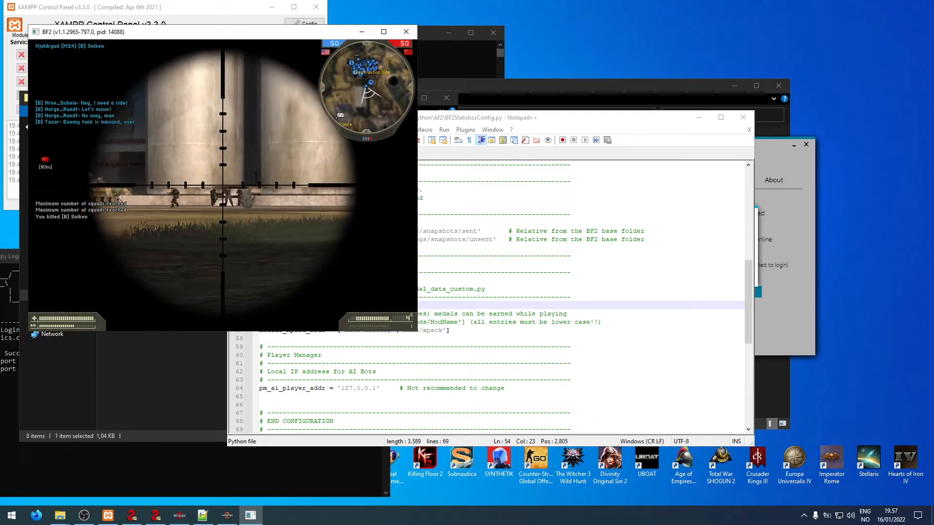
key("w")
key("q")
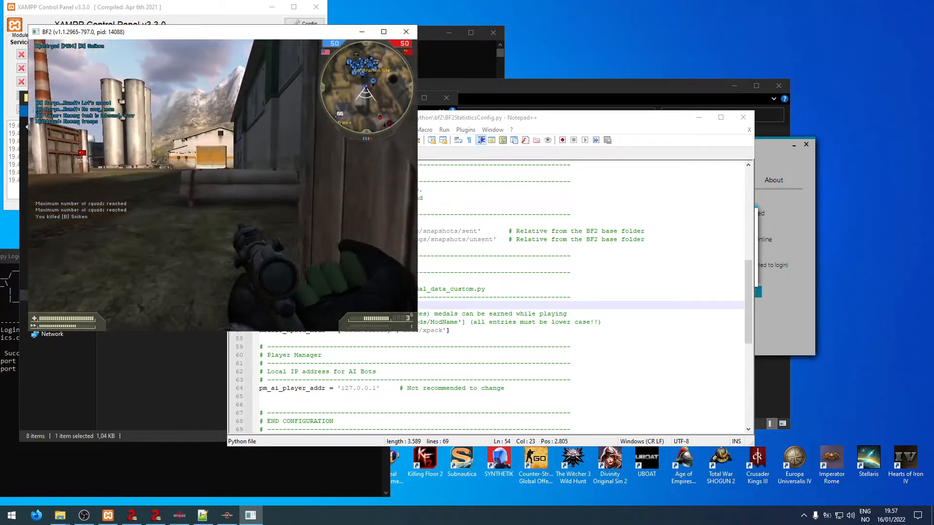
right_click(223, 186)
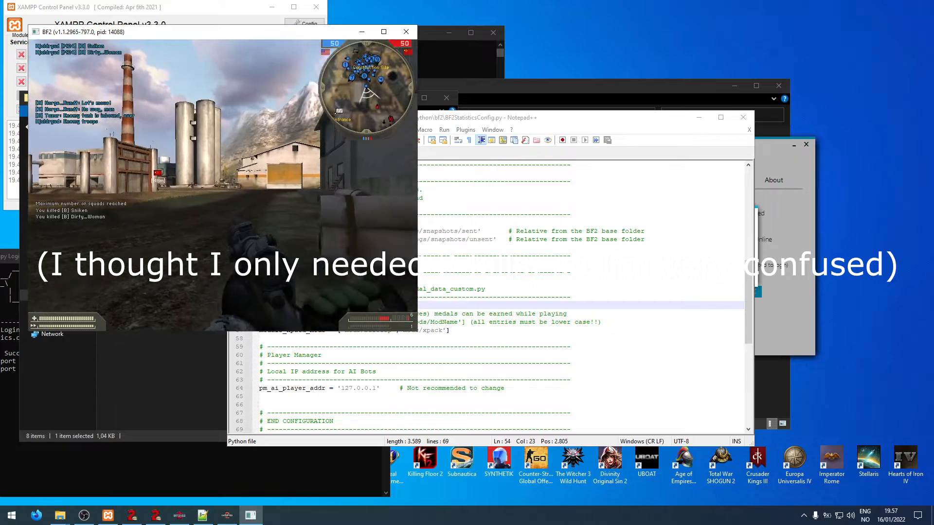
key("shift+w")
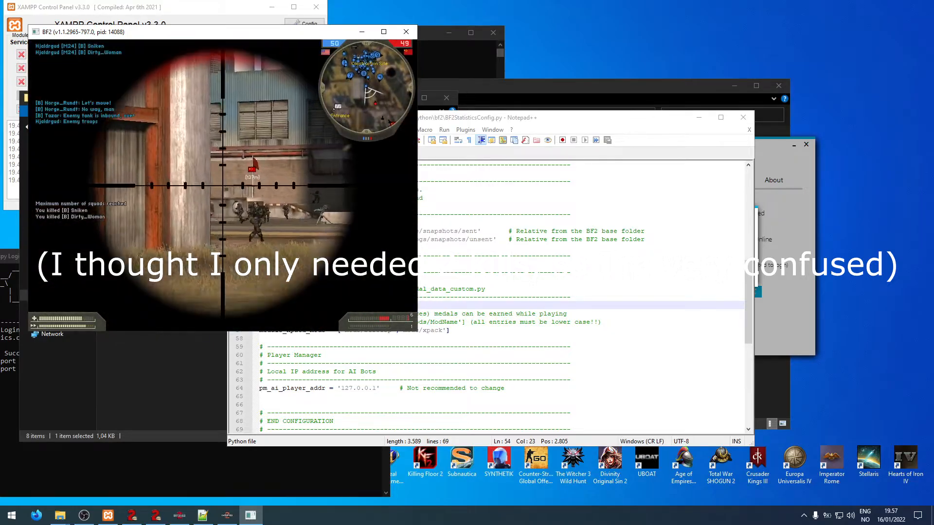
left_click(223, 185)
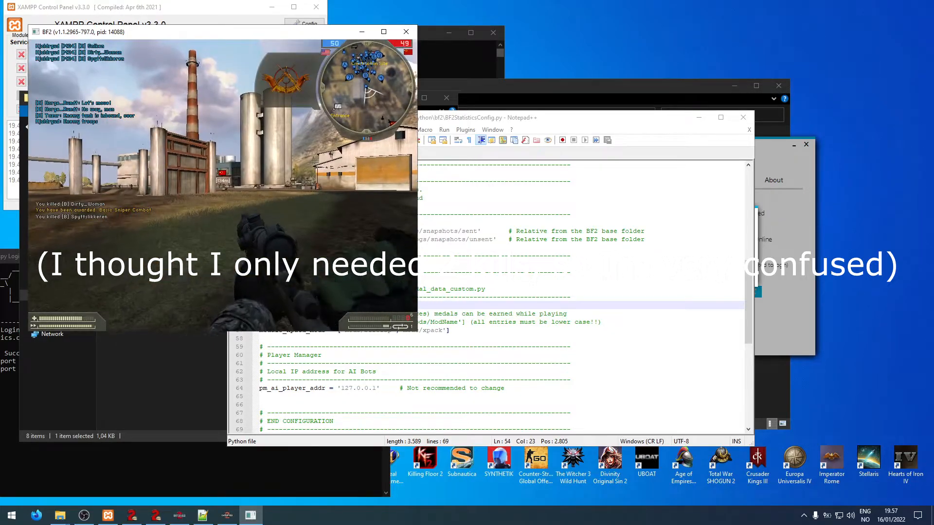
key("shift+w")
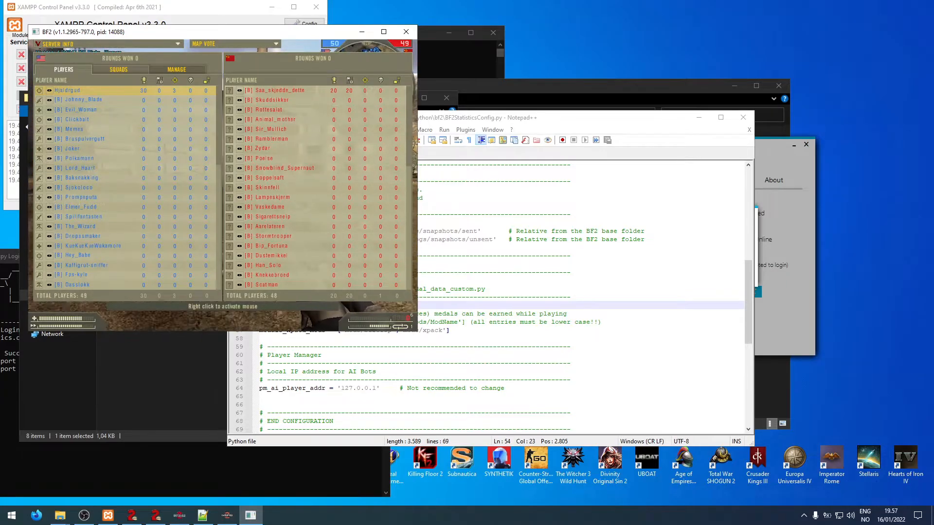
key("Tab")
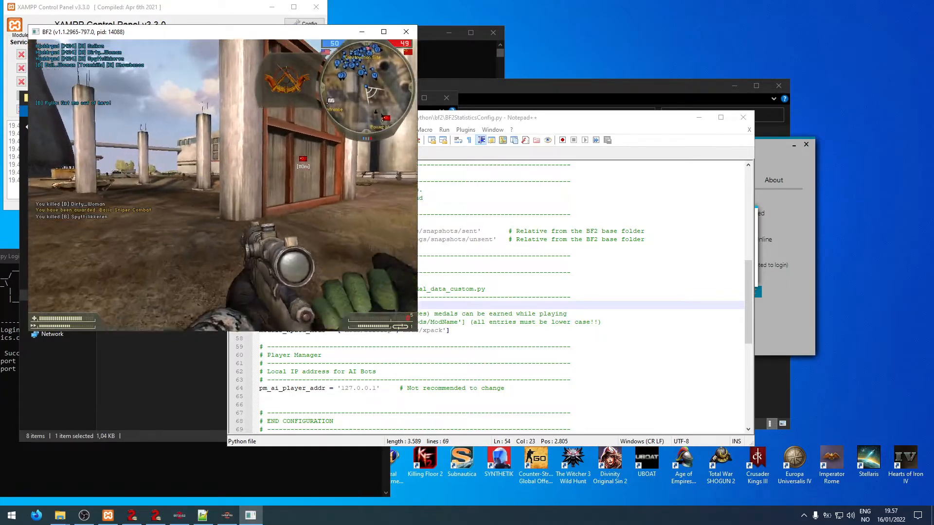
Advance past the rusty containers, switch to the pistol and fire at the enemies by the vehicle and warehouse.
key("w")
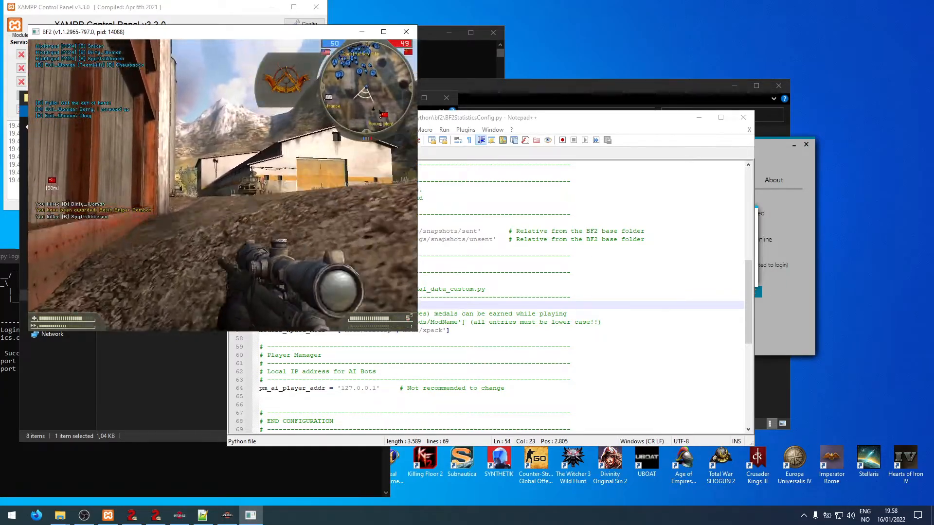
key("2")
key("w")
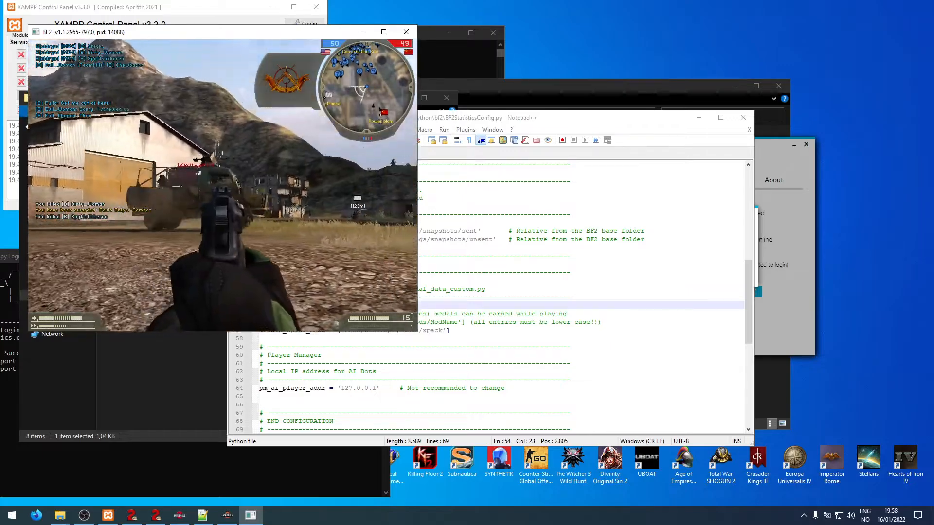
left_click(222, 185)
left_click(223, 185)
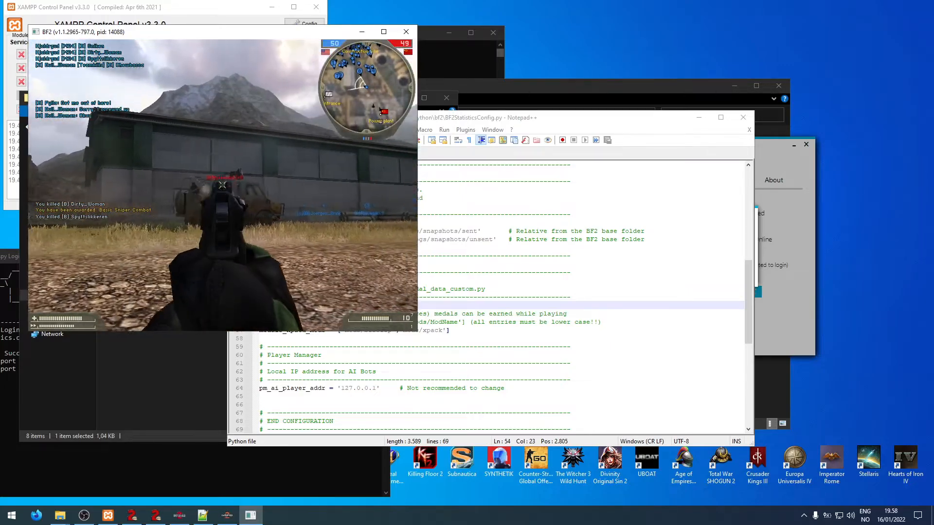
key("w")
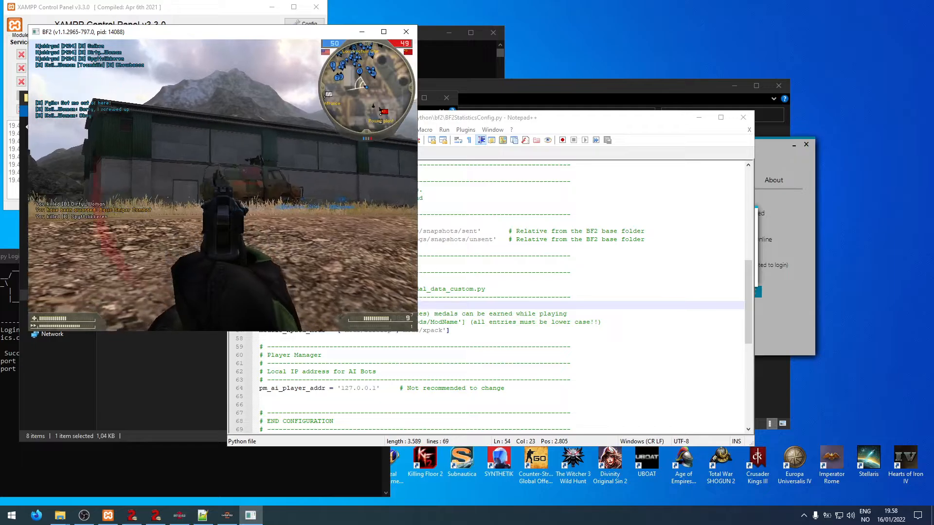
left_click(222, 186)
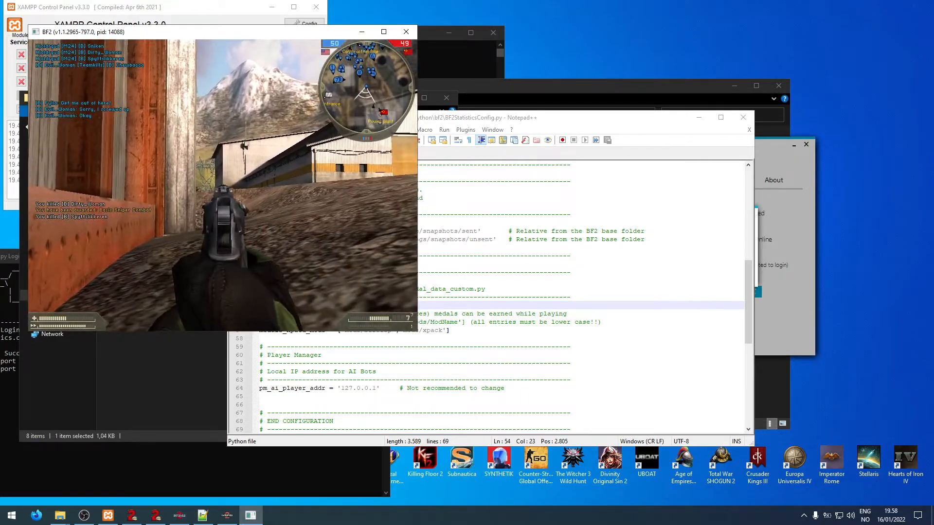
left_click(223, 185)
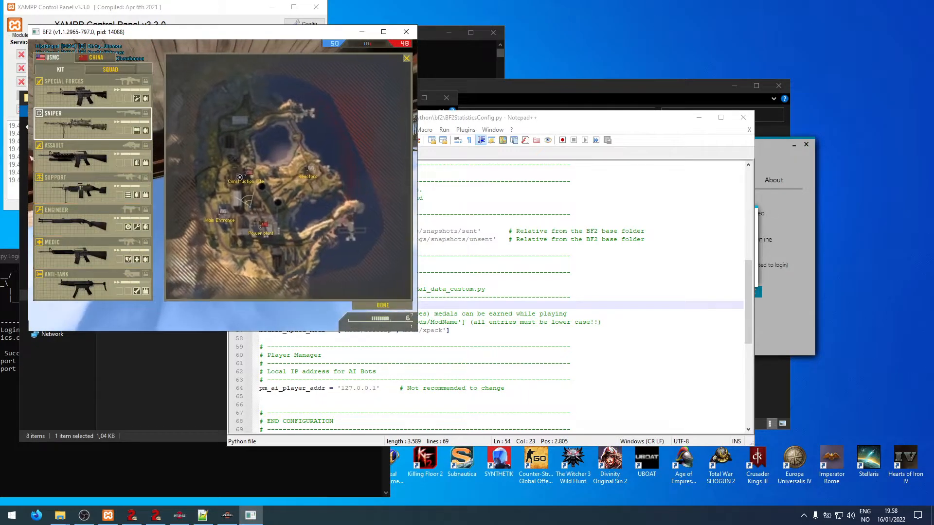
Choose the Medic kit, check the scoreboard while waiting and respawn into the round.
key("Return")
key("Return")
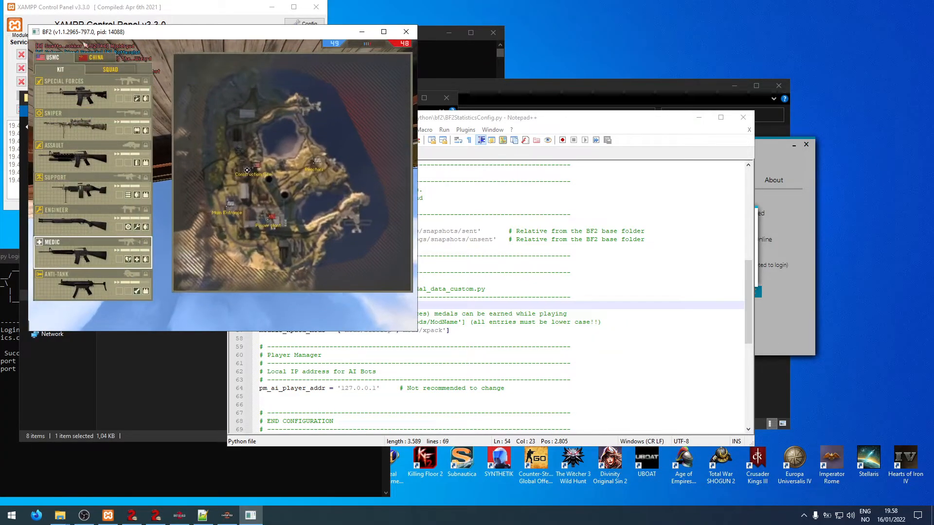
key("Return")
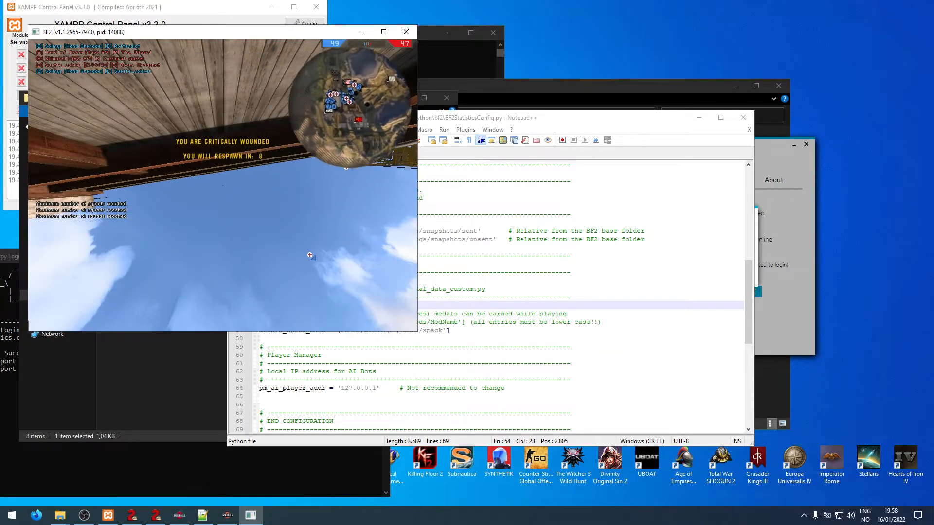
key("Return")
key("Return")
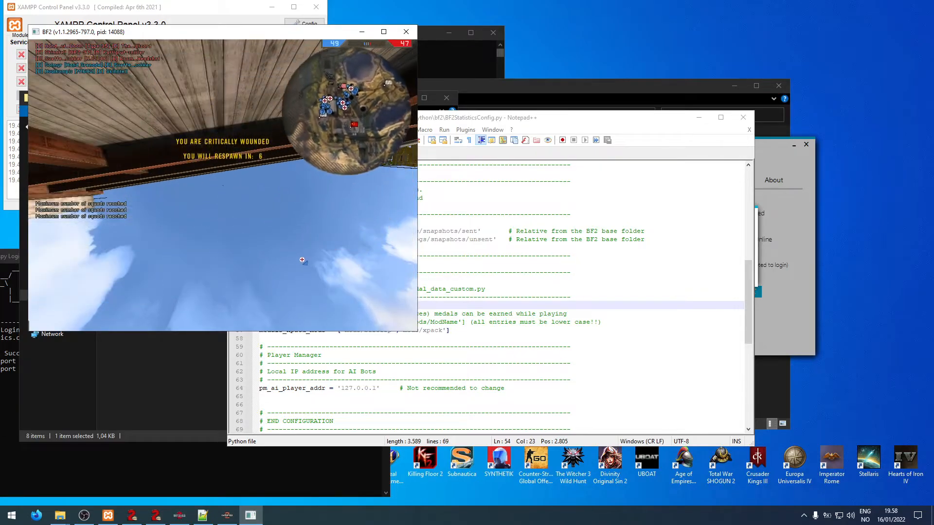
key("Tab")
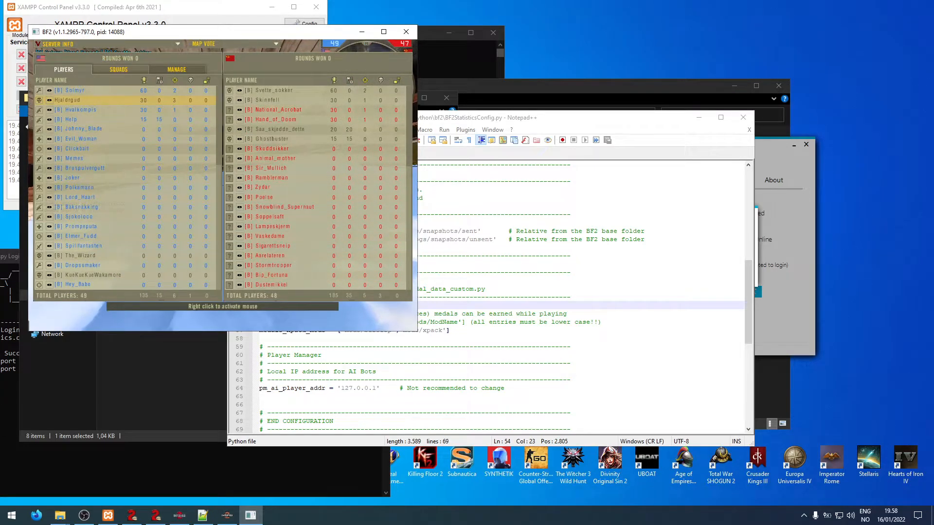
key("Return")
key("Return")
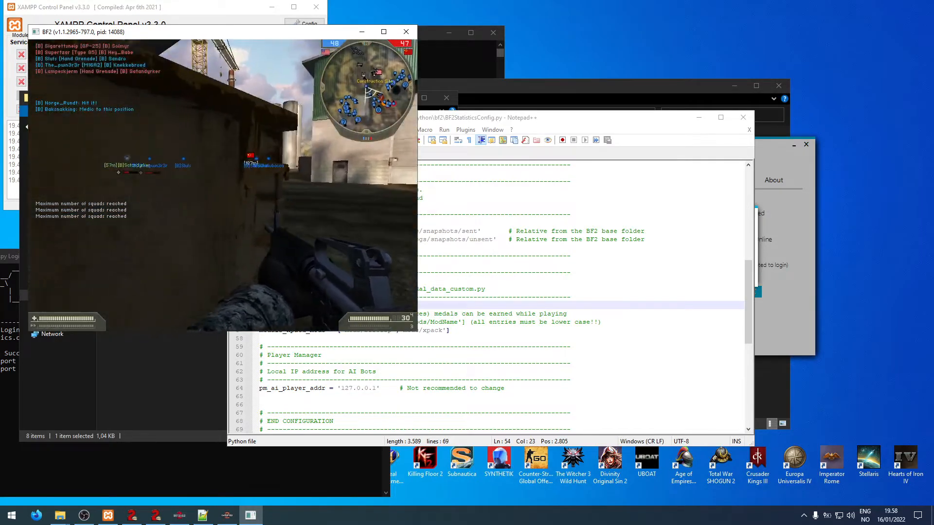
Move out from the spawn point and respawn into the round after being killed.
key("w")
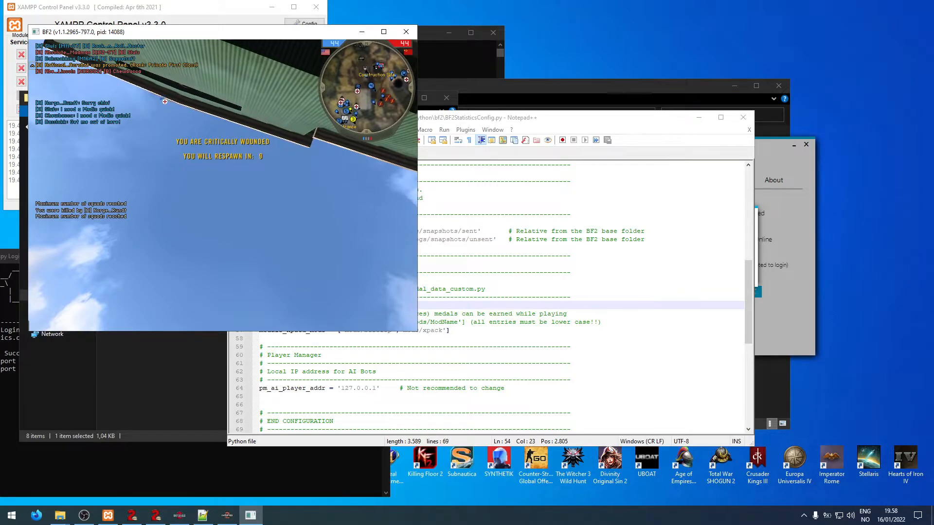
key("Return")
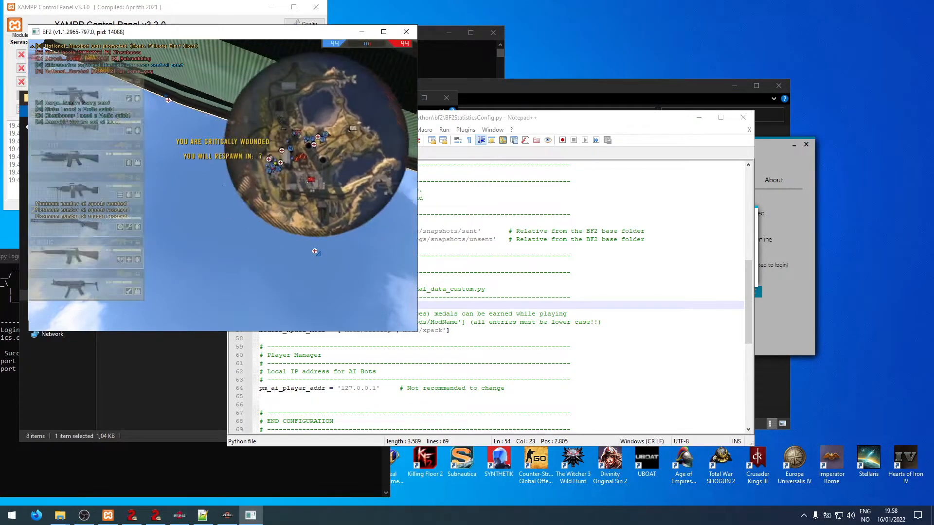
key("Return")
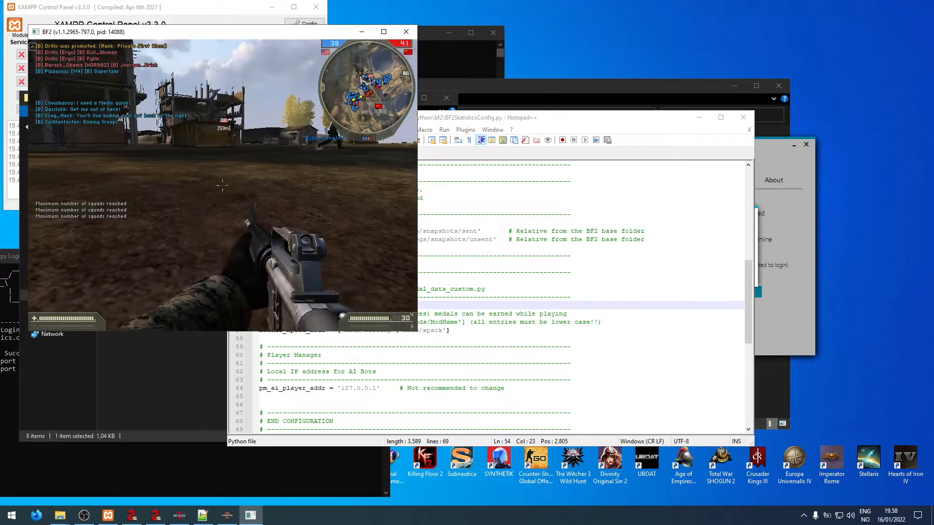
Switch to the pistol, aim and fire at a soldier near the building while moving forward.
key("2")
key("w")
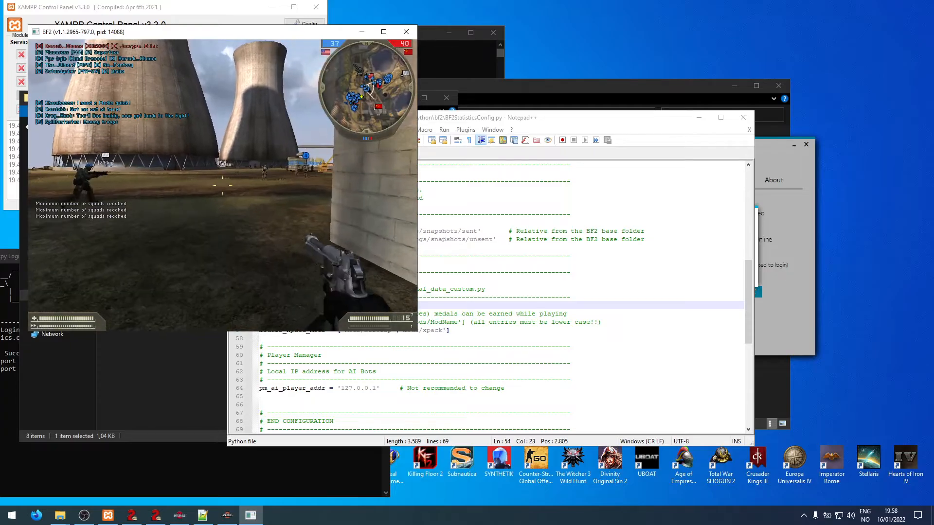
key("w")
right_click(223, 185)
left_click(222, 185)
left_click(223, 185)
right_click(223, 186)
key("w")
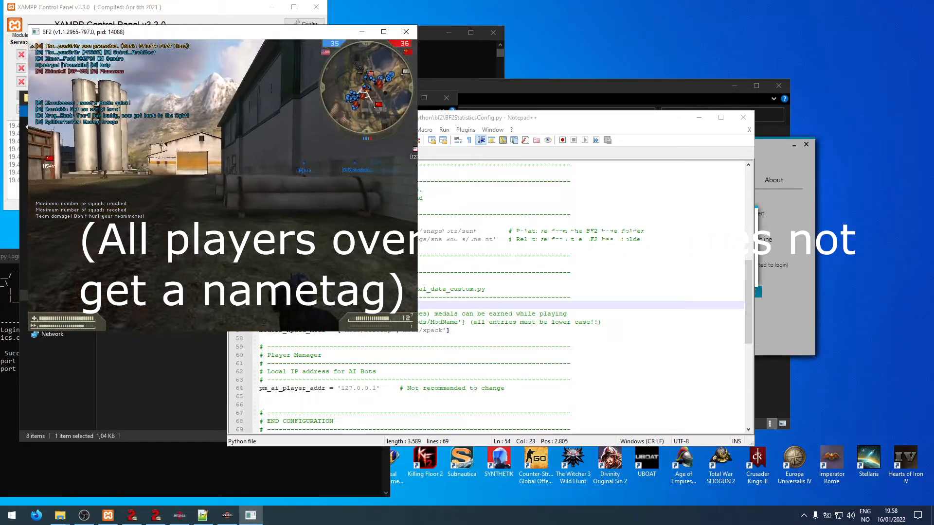
Advance across the construction site, kill an enemy with the pistol for the Basic Pistol Combat badge and reload.
key("w")
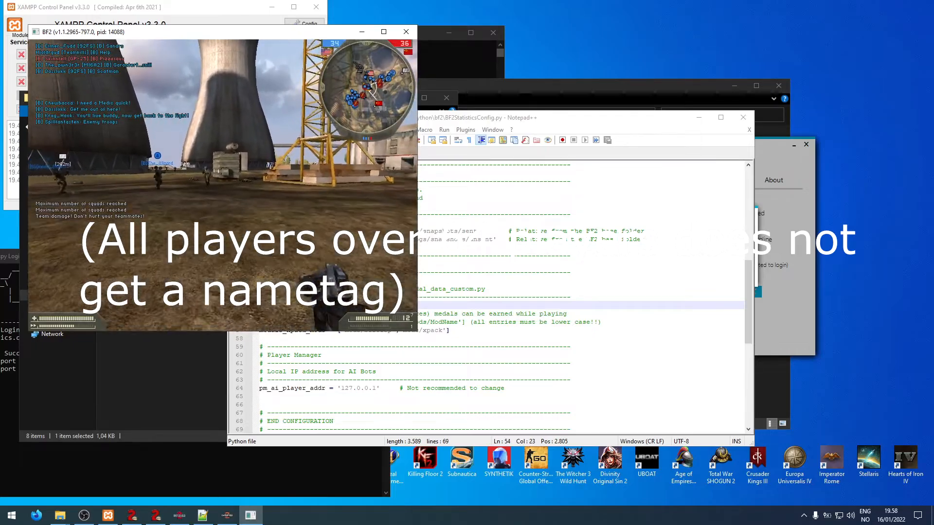
key("w")
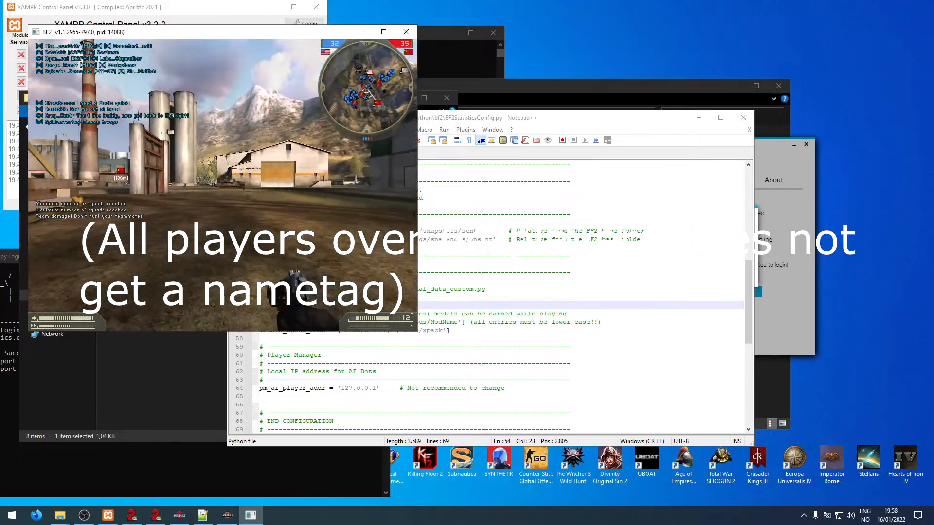
right_click(222, 186)
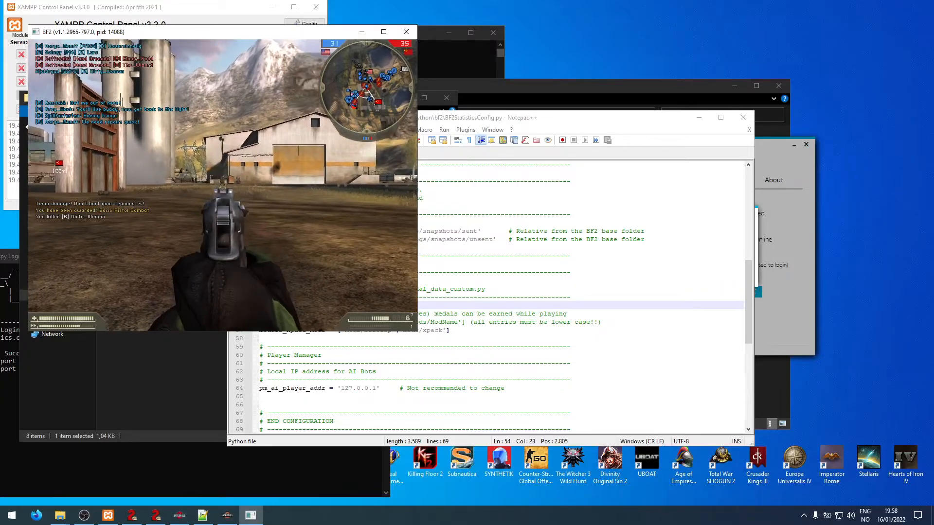
key("w")
key("r")
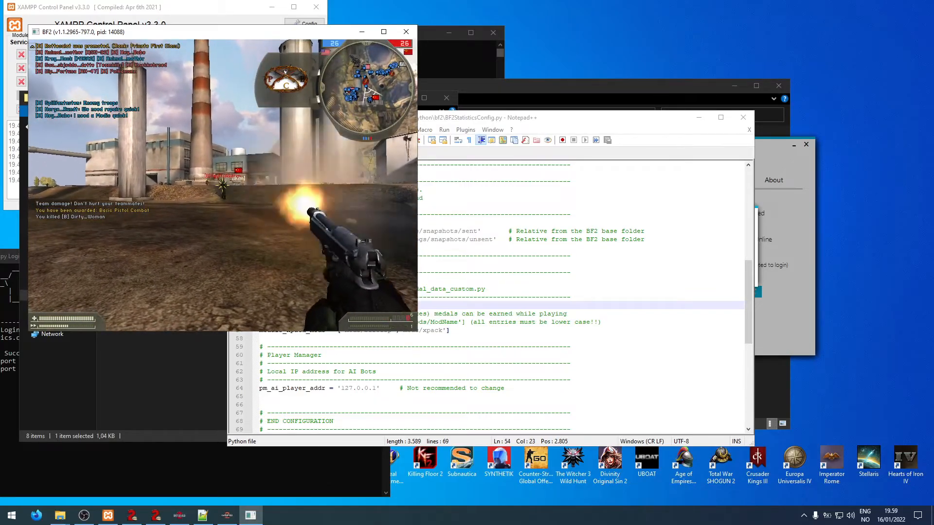
Kill another enemy with the pistol, reload and lie prone behind the rusty container.
key("w")
key("r")
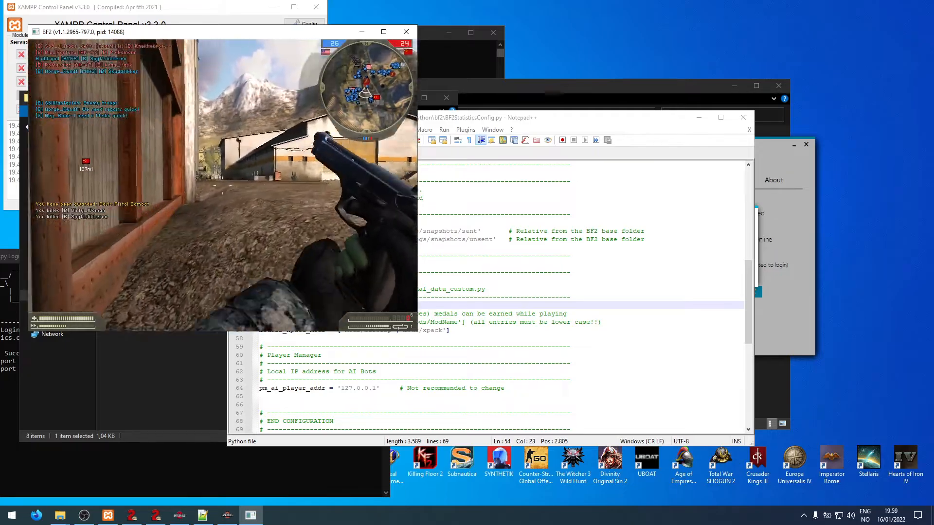
key("z")
Switch to File Explorer, place the stats folder beside BF2StatisticsConfig.py and highlight the name medal_data_Demonstration.py to compare it with medals_custom_data.
key("alt+Tab")
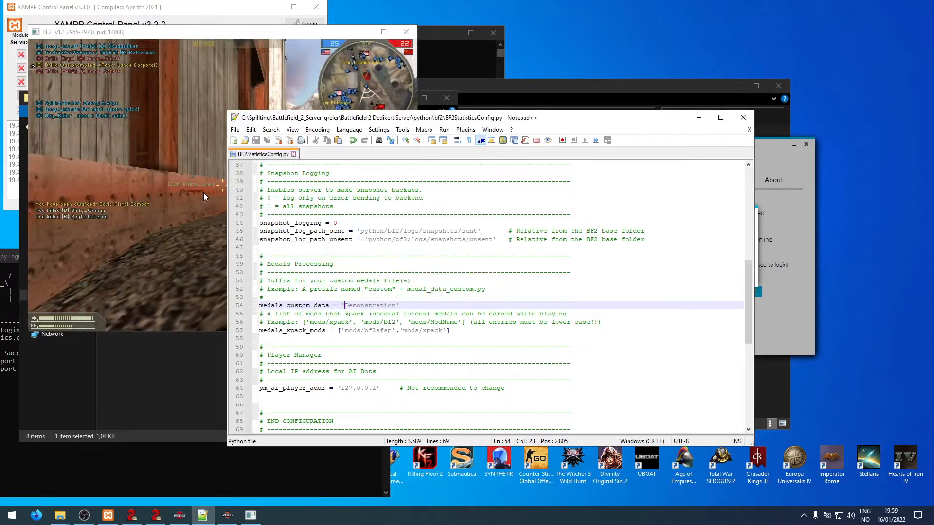
left_click_drag(525, 90, 678, 89)
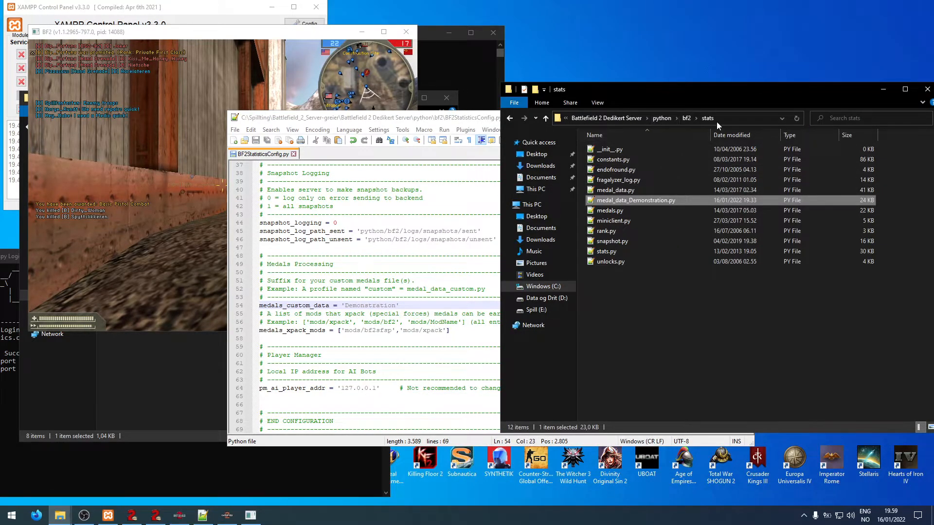
left_click(637, 200)
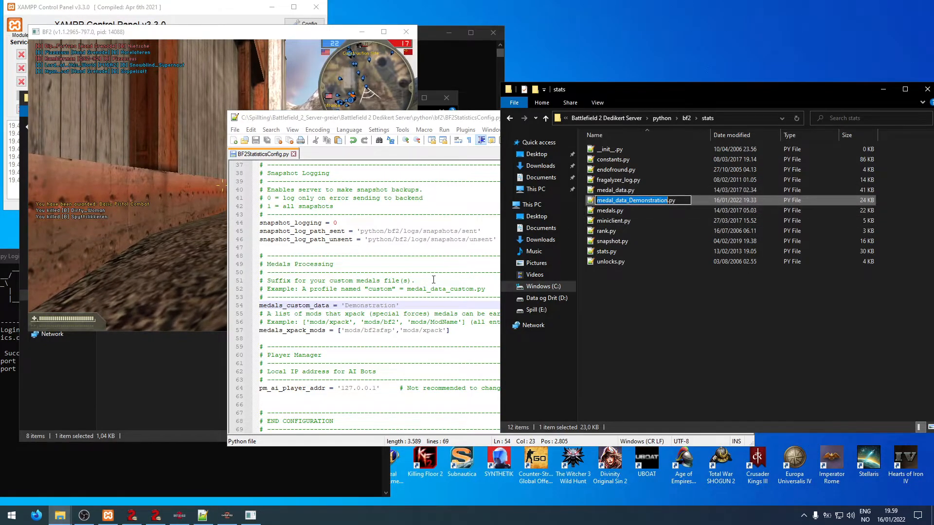
Switch to Notepad++ and examine the medals_custom_data setting in the Medals Processing section of BF2StatisticsConfig.py.
left_click(336, 306)
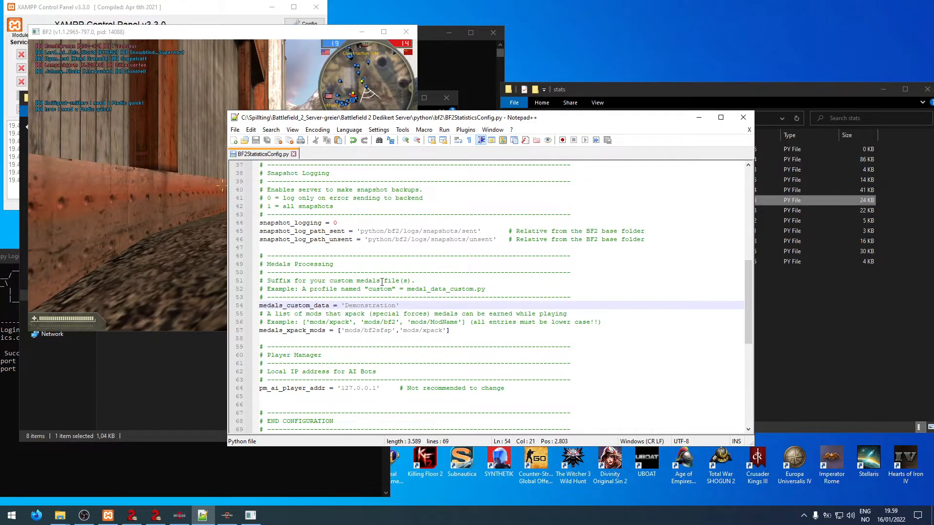
left_click(379, 258)
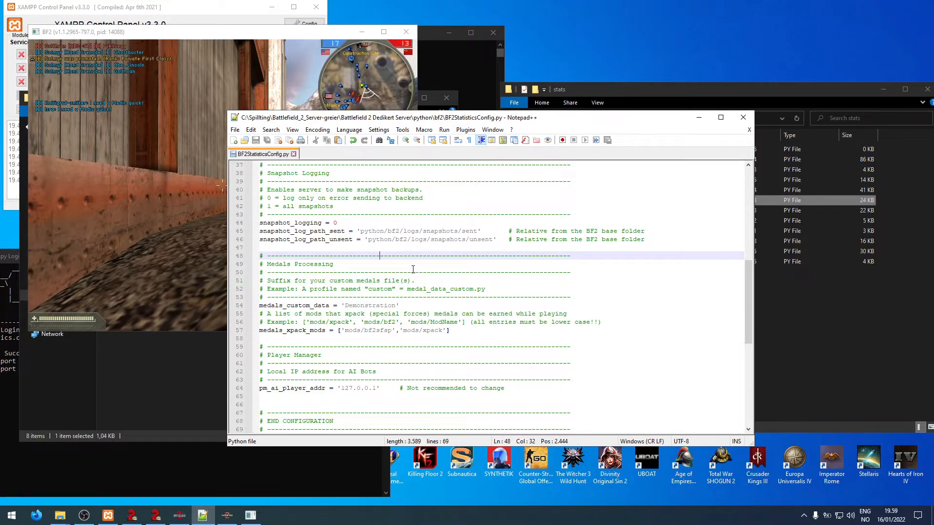
Switch back to the BF2 game, move forward along the container, equip the rifle and fire aimed shots toward the industrial buildings.
left_click(184, 166)
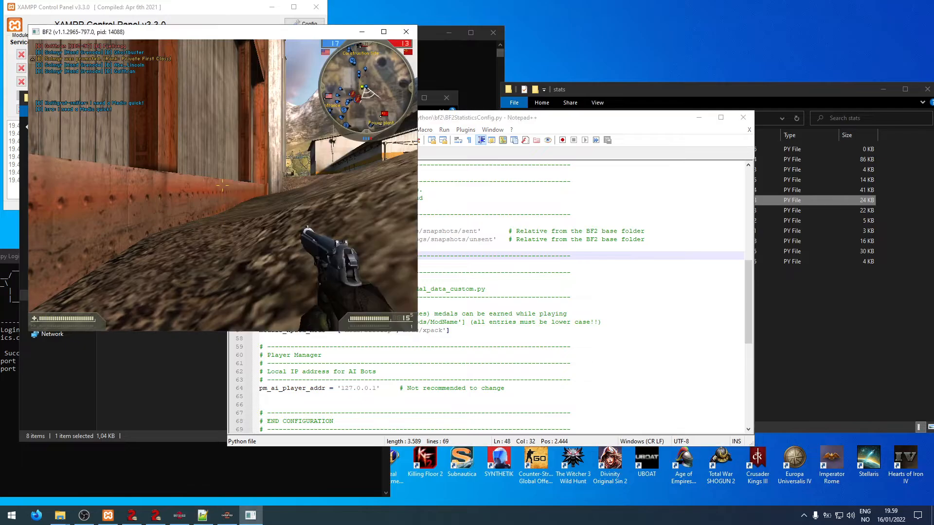
key("w")
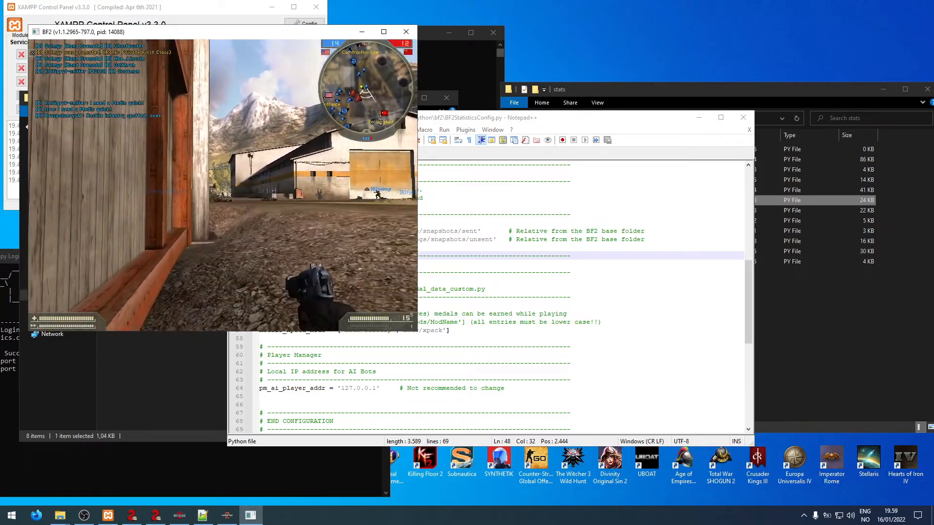
key("3")
right_click(222, 185)
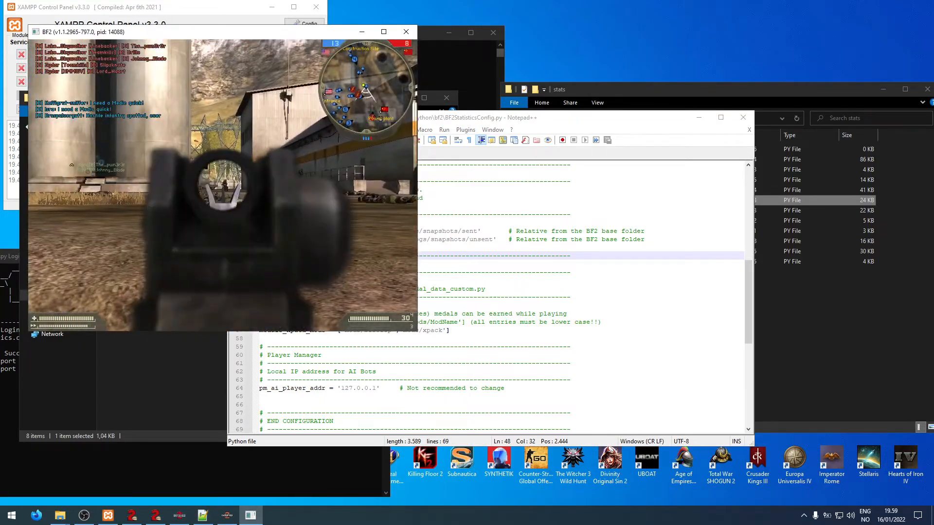
left_click(222, 185)
left_click(223, 185)
left_click(222, 185)
right_click(222, 185)
Leave the match for the game's main menu, quit Battlefield 2 and confirm the exit.
key("Escape")
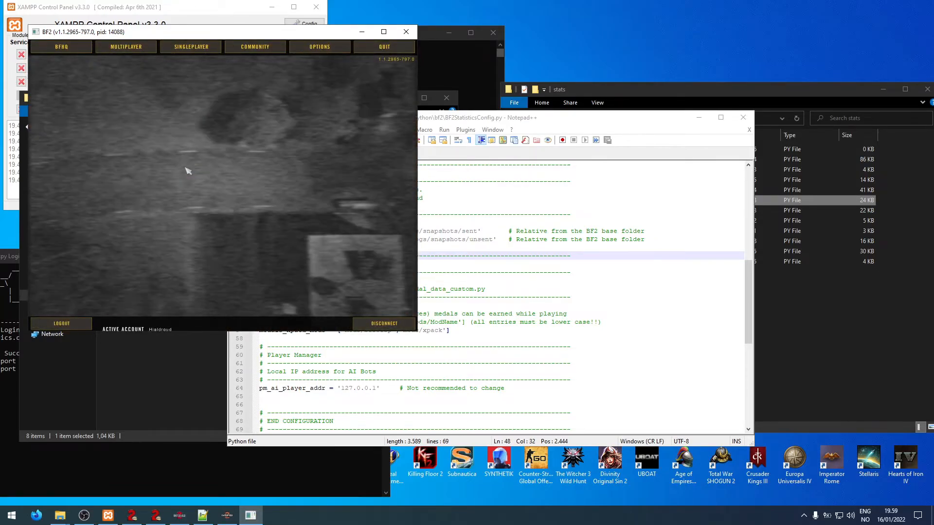
left_click(384, 47)
left_click(243, 188)
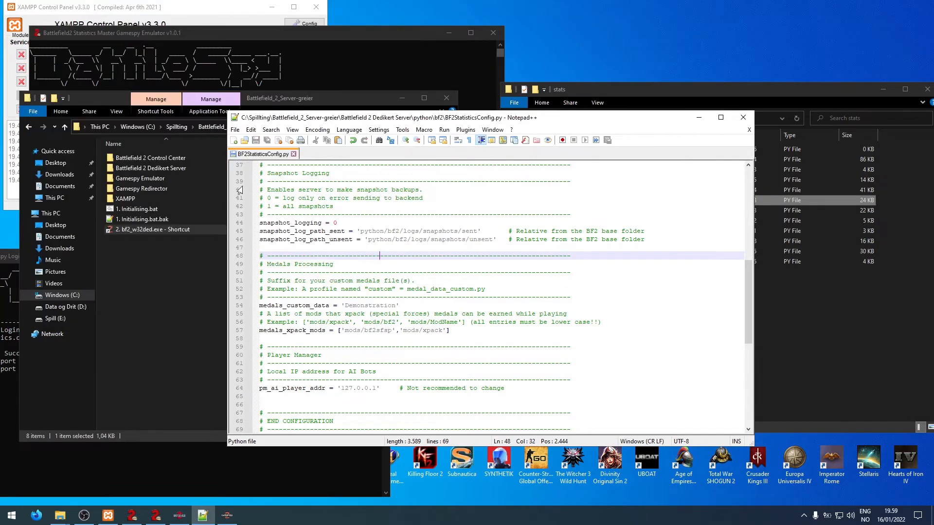